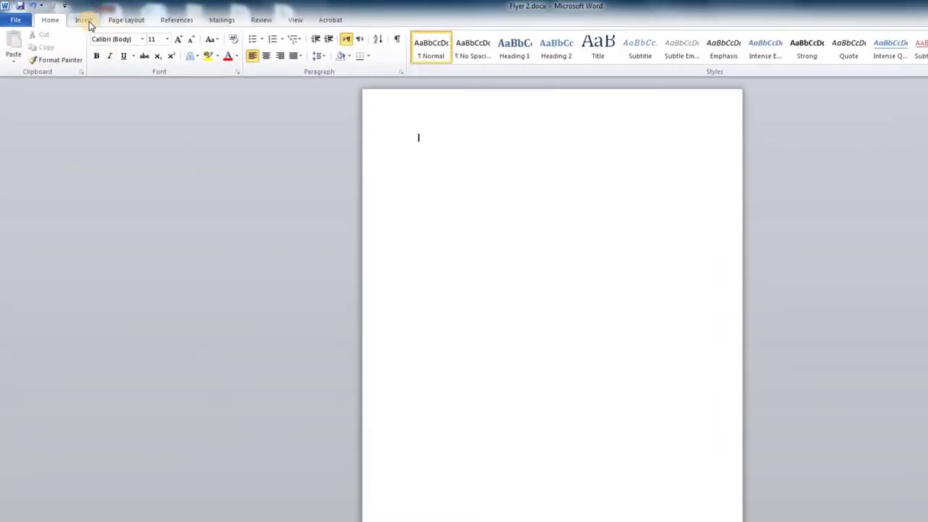
Step: Draw a large isosceles triangle on the blank flyer page
{"action": "left_click", "coordinate": [85, 20]}
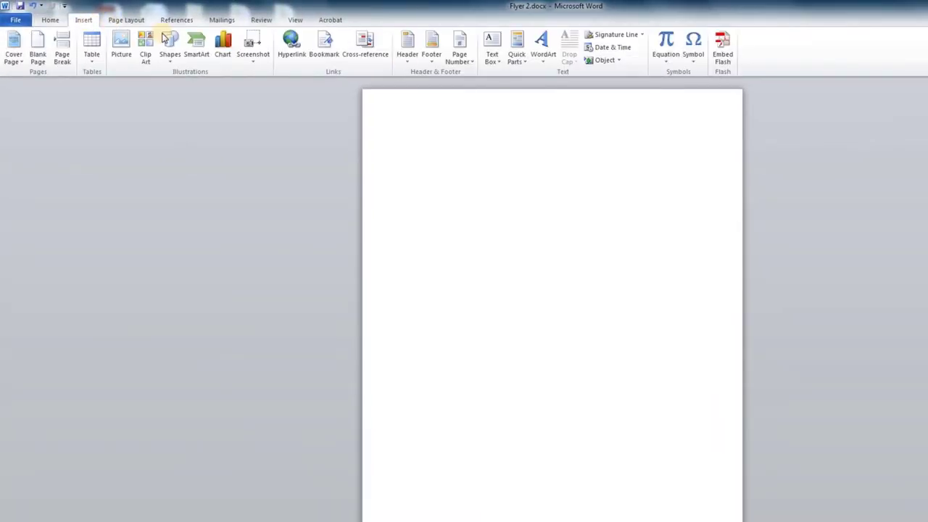
{"action": "left_click", "coordinate": [169, 41]}
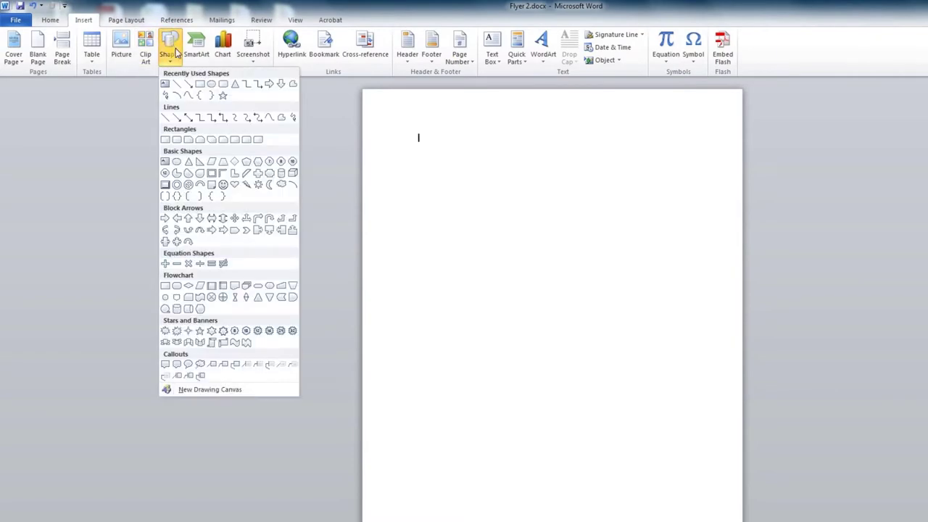
{"action": "left_click", "coordinate": [234, 85]}
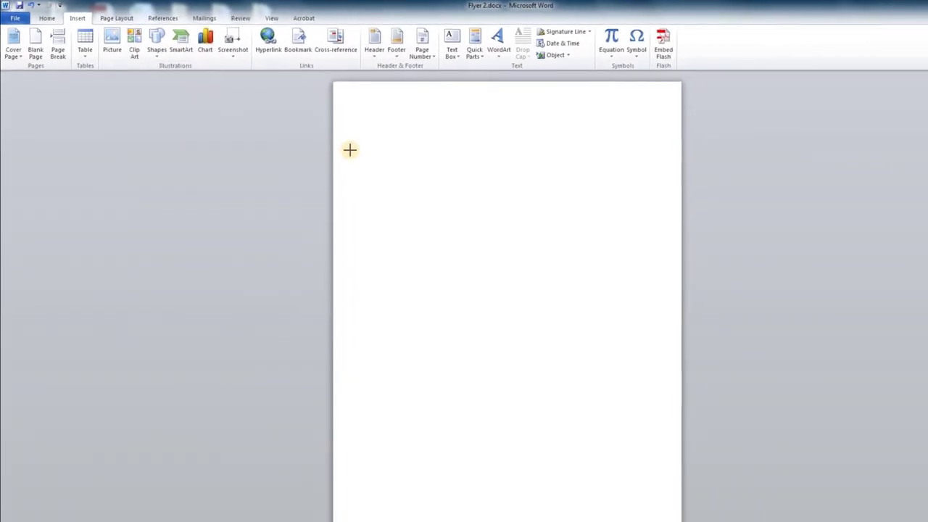
{"action": "left_click_drag", "start_coordinate": [381, 163], "coordinate": [519, 302]}
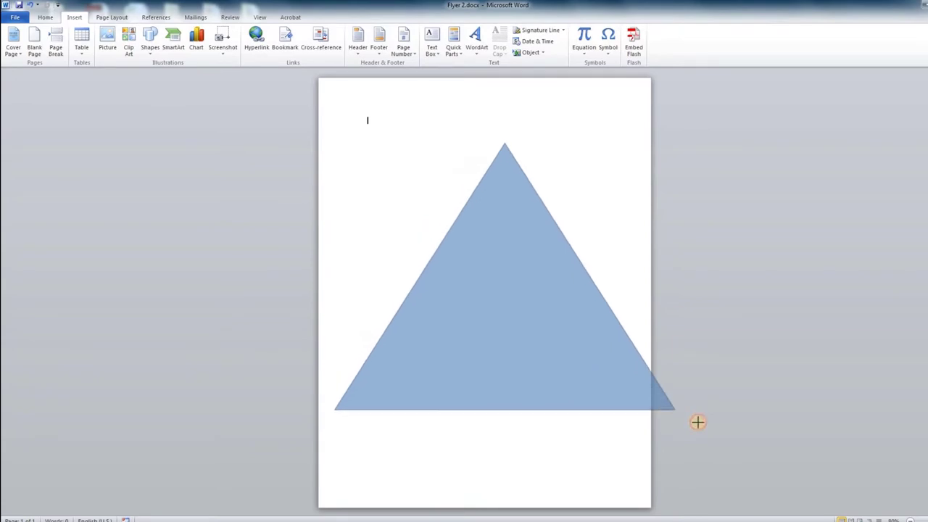
{"action": "left_click_drag", "start_coordinate": [624, 397], "coordinate": [698, 422]}
Step: Rotate the triangle to point right, place it on the left edge, and size it 7.58" x 9.87"
{"action": "left_click_drag", "start_coordinate": [515, 133], "coordinate": [622, 278]}
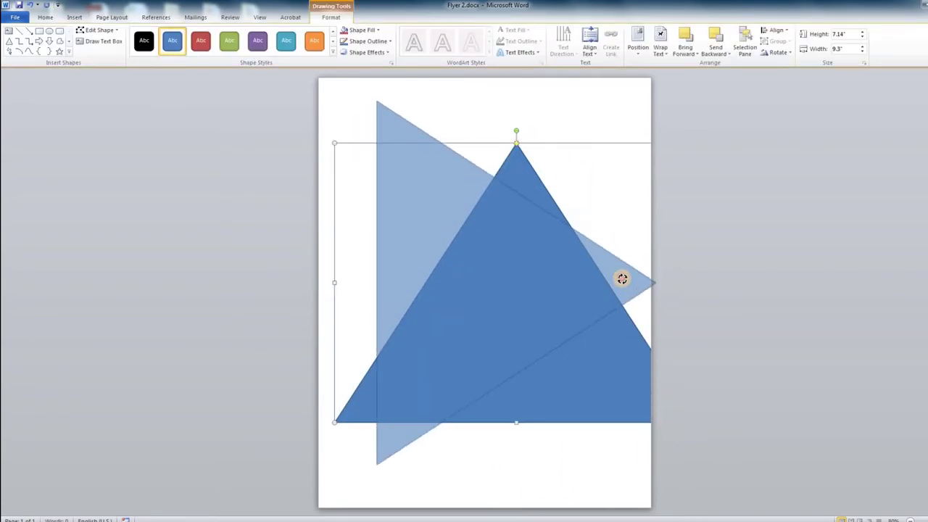
{"action": "left_click_drag", "start_coordinate": [548, 300], "coordinate": [406, 291]}
{"action": "left_click_drag", "start_coordinate": [475, 283], "coordinate": [454, 302]}
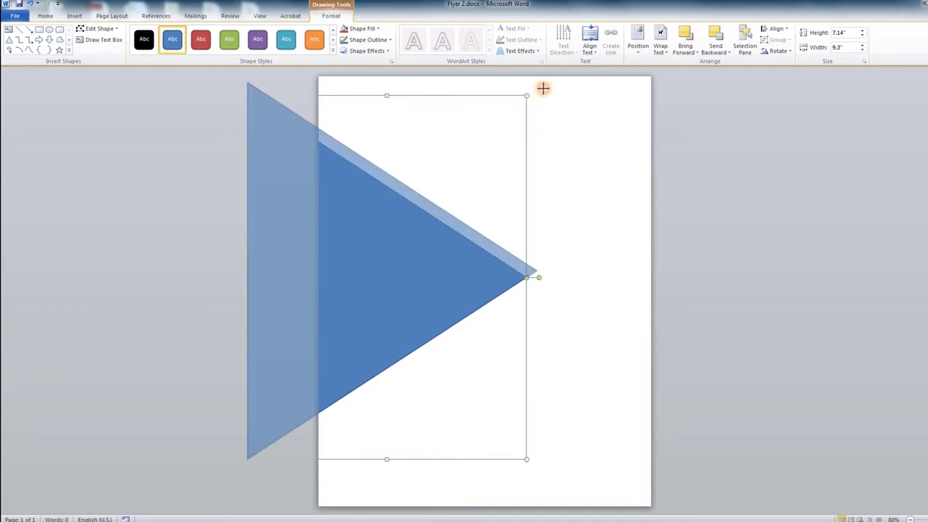
{"action": "left_click_drag", "start_coordinate": [533, 93], "coordinate": [544, 74]}
{"action": "mouse_move", "coordinate": [478, 269]}
{"action": "left_mouse_down"}
{"action": "mouse_move", "coordinate": [453, 96]}
{"action": "mouse_move", "coordinate": [436, 105]}
{"action": "mouse_move", "coordinate": [404, 97]}
{"action": "left_mouse_up"}
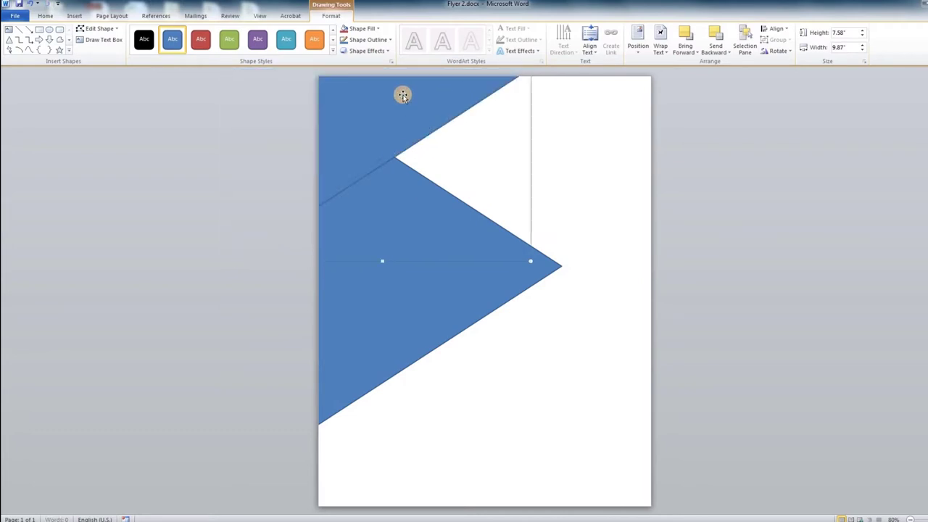
Step: Fill the top-left triangle dark grey and remove its outline
{"action": "left_click", "coordinate": [371, 29]}
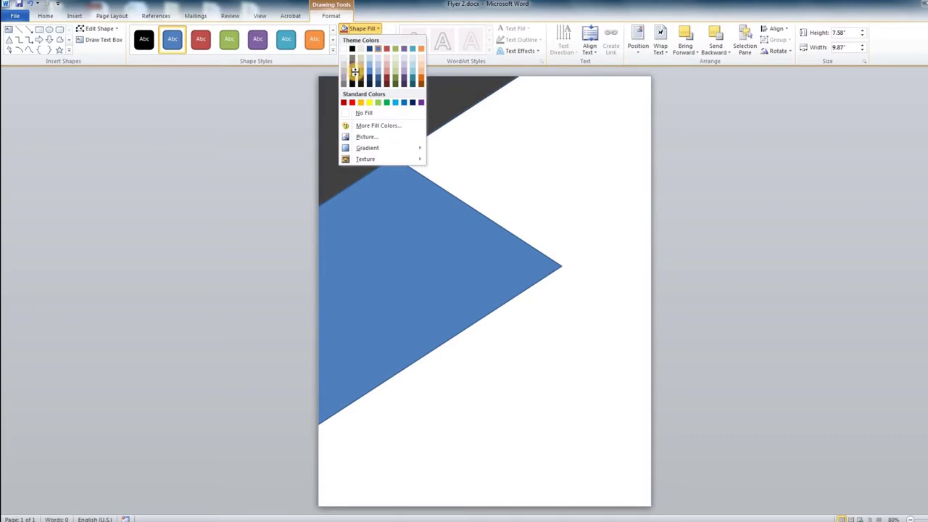
{"action": "left_click", "coordinate": [354, 70]}
{"action": "left_click", "coordinate": [369, 40]}
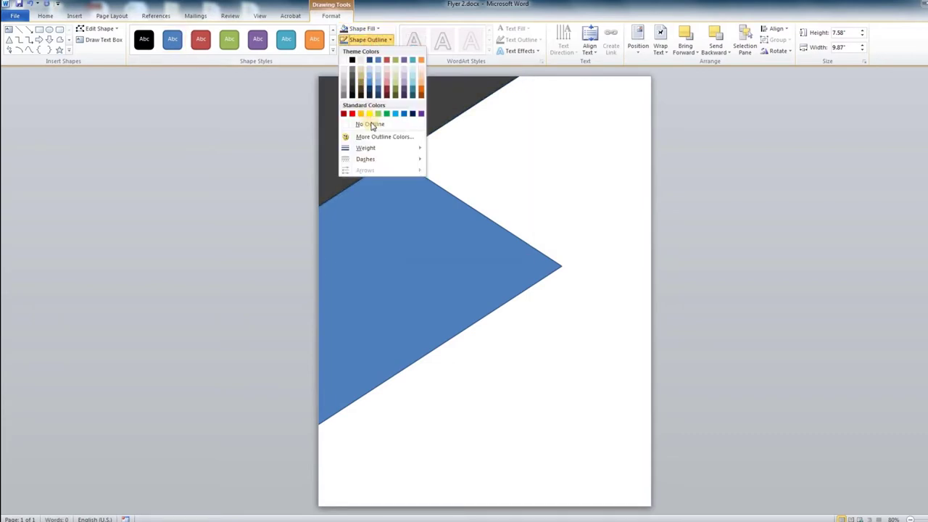
{"action": "left_click", "coordinate": [372, 125]}
Step: Give the right-pointing triangle a brighter standard blue fill
{"action": "left_click", "coordinate": [401, 269]}
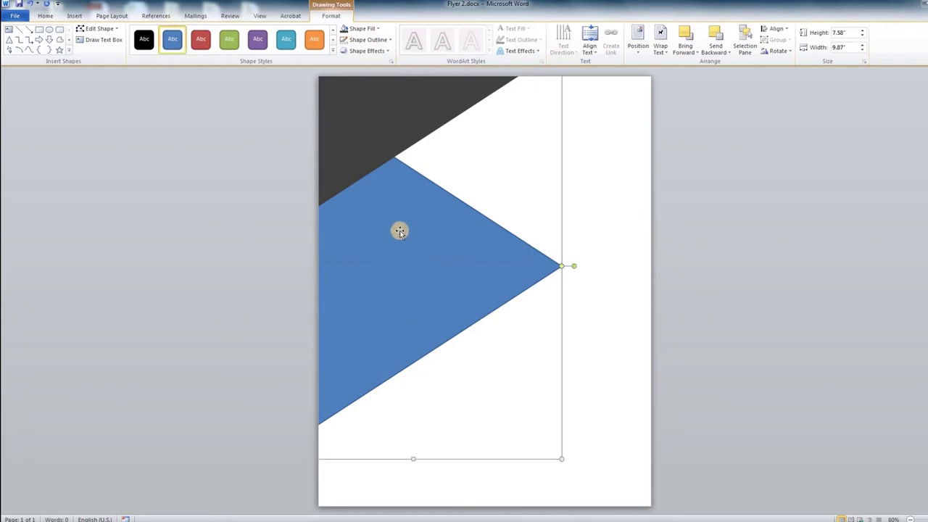
{"action": "left_click", "coordinate": [364, 34]}
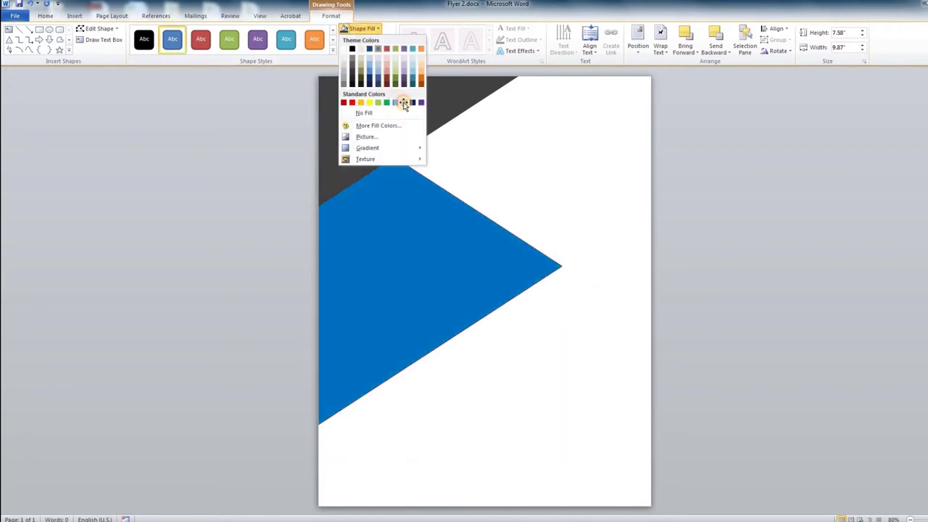
{"action": "left_click", "coordinate": [404, 102]}
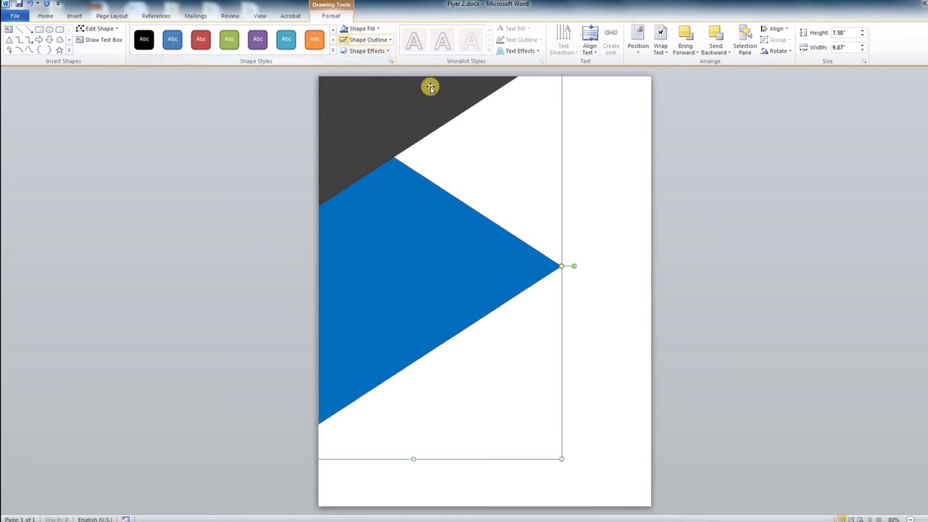
{"action": "left_click", "coordinate": [601, 193]}
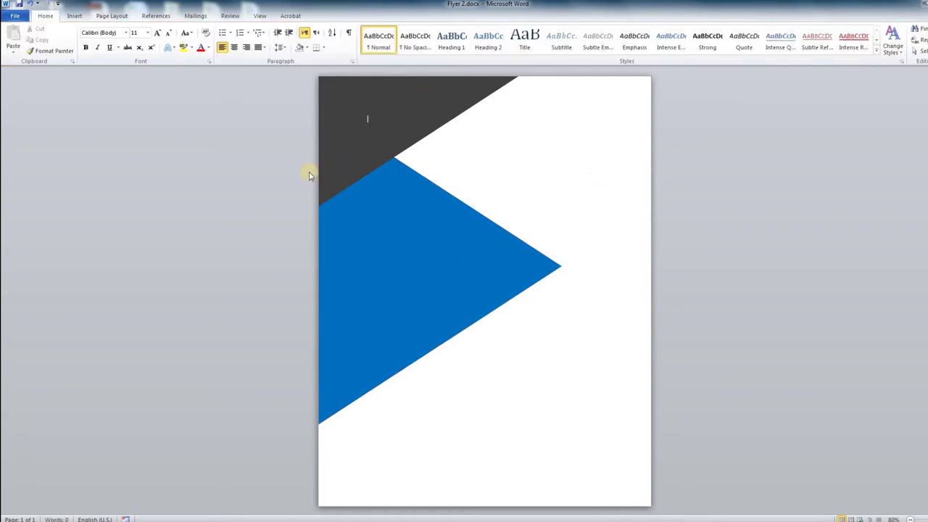
{"action": "left_click", "coordinate": [75, 18]}
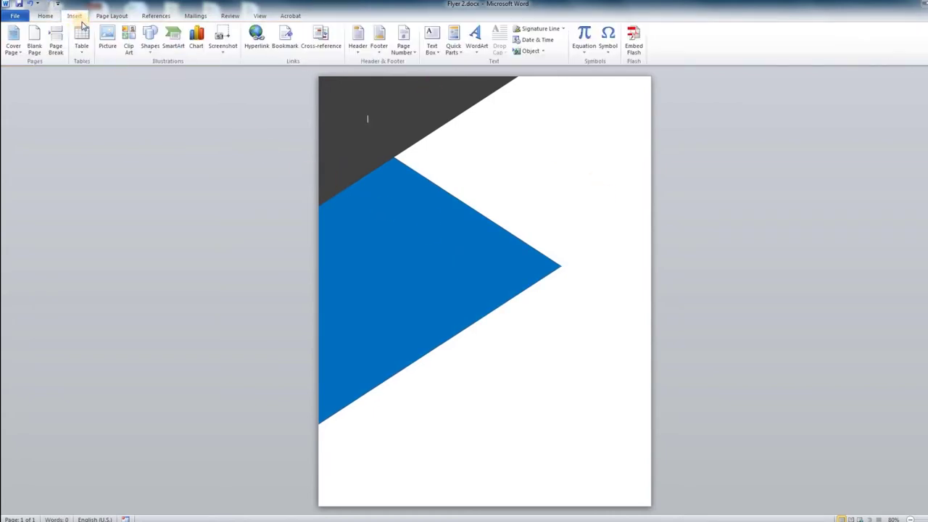
Step: Insert the microscope lab photo from the Healthcare pictures folder
{"action": "left_click", "coordinate": [106, 38]}
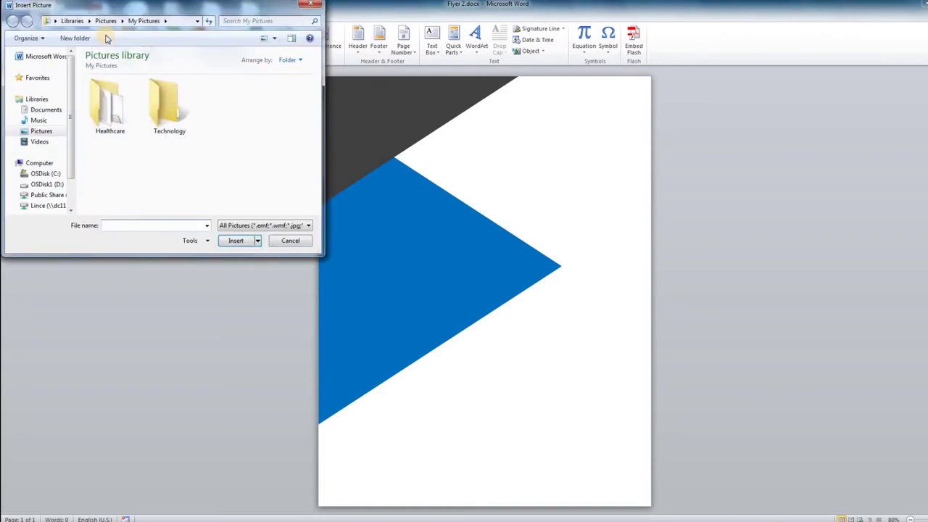
{"action": "double_click", "coordinate": [101, 98]}
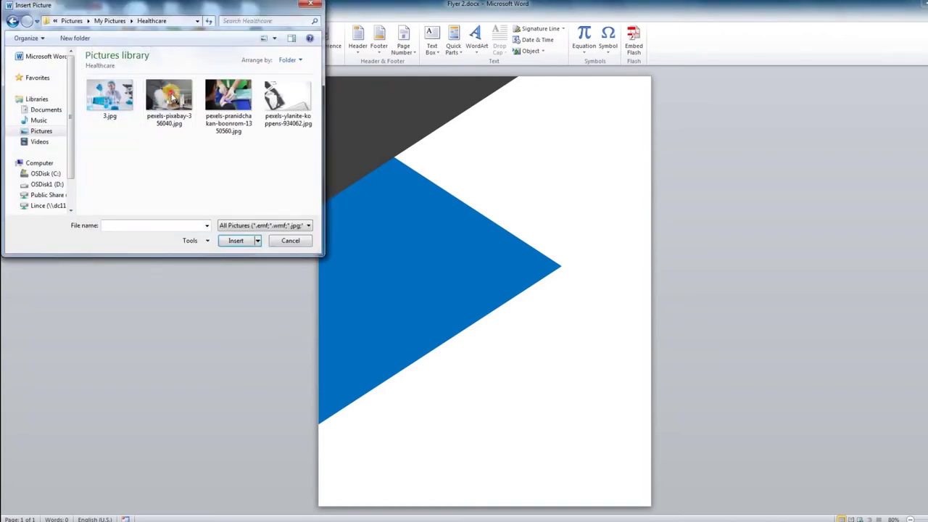
{"action": "left_click", "coordinate": [171, 93]}
{"action": "left_click", "coordinate": [233, 241]}
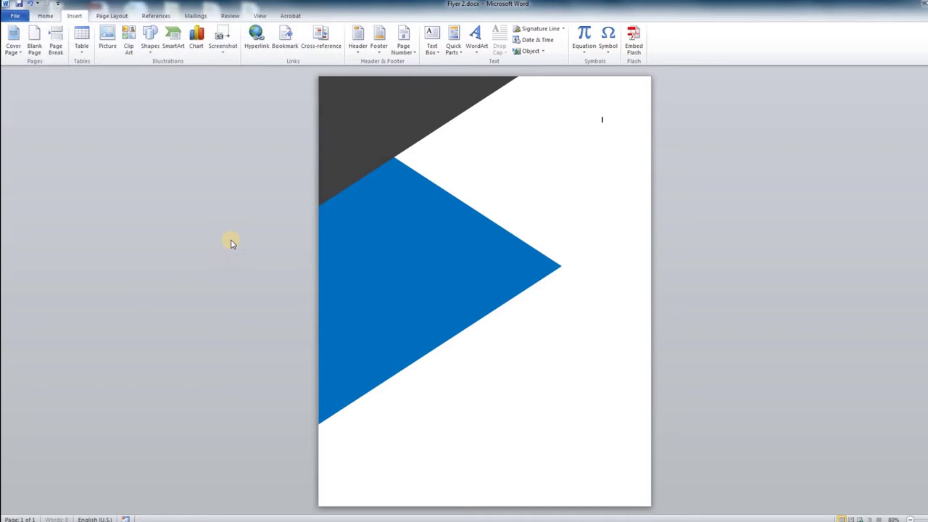
Step: Set the photo to In Front of Text, move it top-left, and send it behind the triangles
{"action": "right_click", "coordinate": [500, 168]}
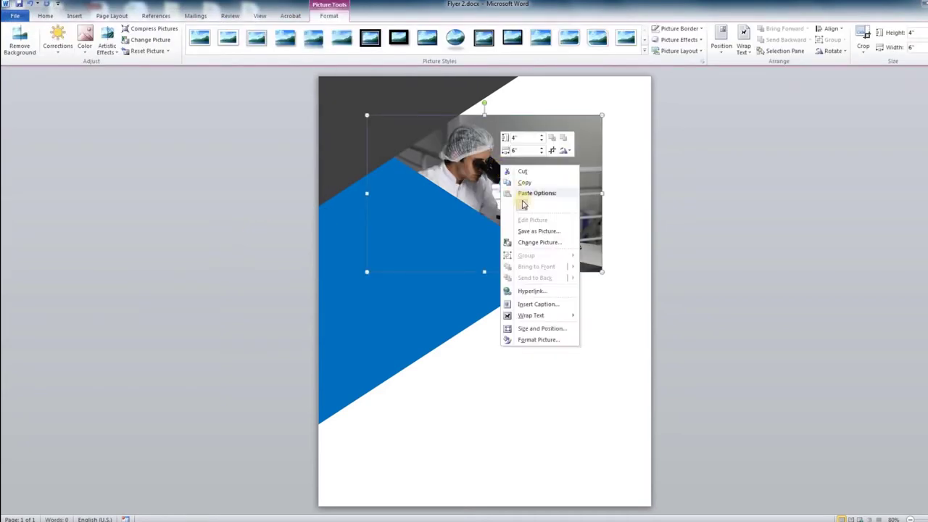
{"action": "mouse_move", "coordinate": [540, 314]}
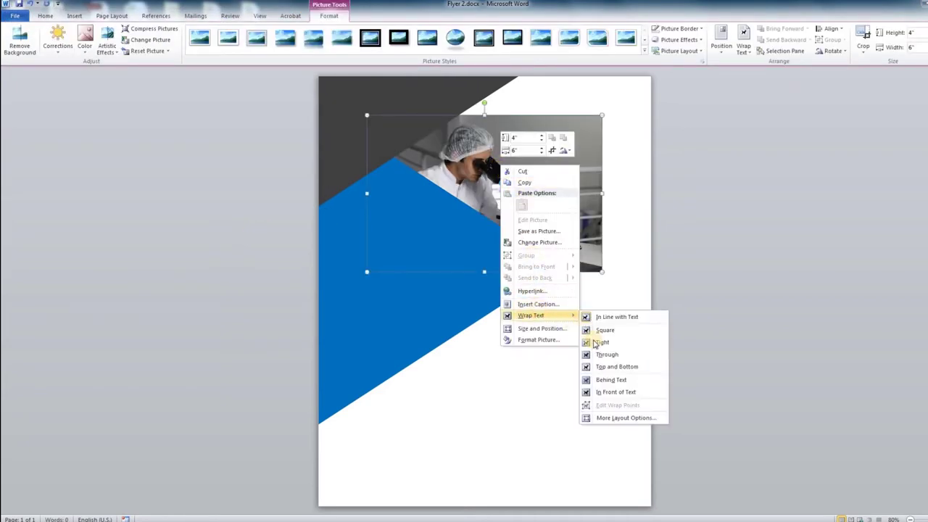
{"action": "left_click", "coordinate": [613, 392]}
{"action": "left_click_drag", "start_coordinate": [536, 200], "coordinate": [486, 161]}
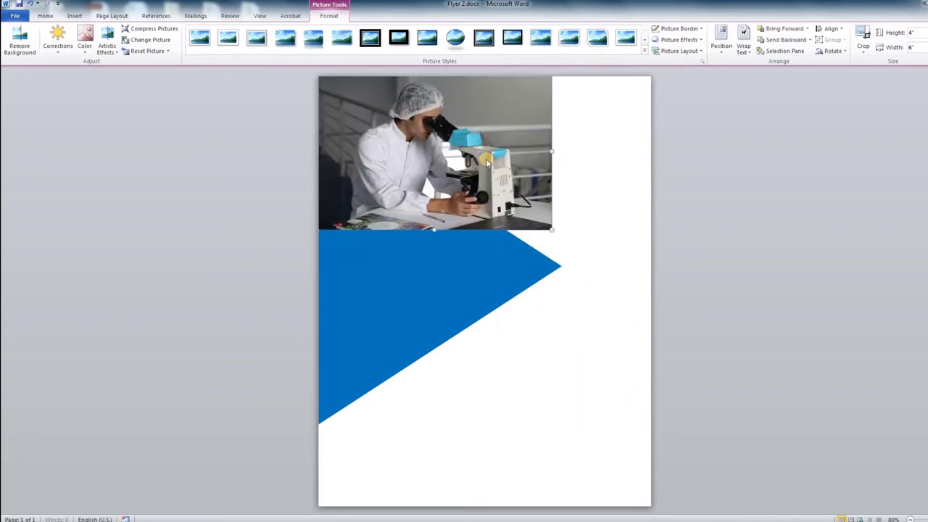
{"action": "right_click", "coordinate": [486, 160]}
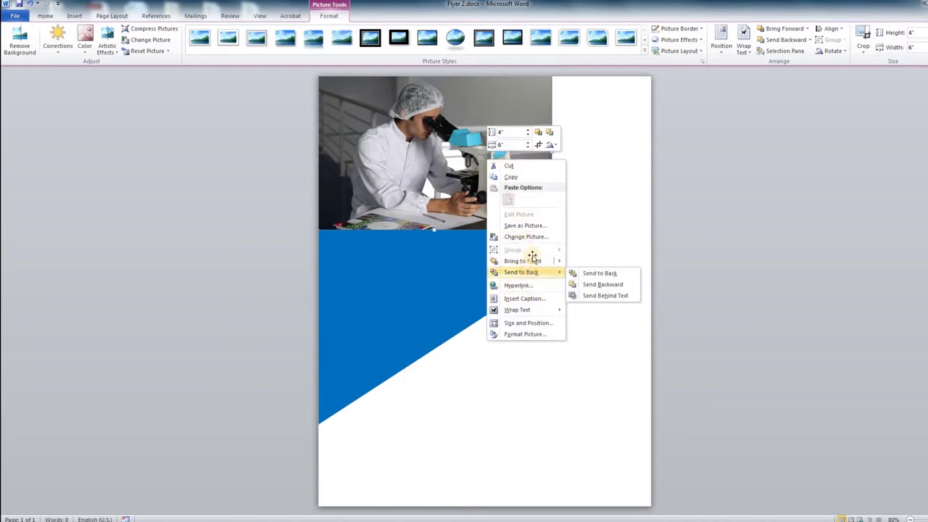
{"action": "left_click", "coordinate": [529, 272]}
Step: Resize the photo to 7.21" x 10.81" and align it across the page top
{"action": "left_click_drag", "start_coordinate": [550, 232], "coordinate": [740, 361]}
{"action": "left_click_drag", "start_coordinate": [600, 326], "coordinate": [624, 327]}
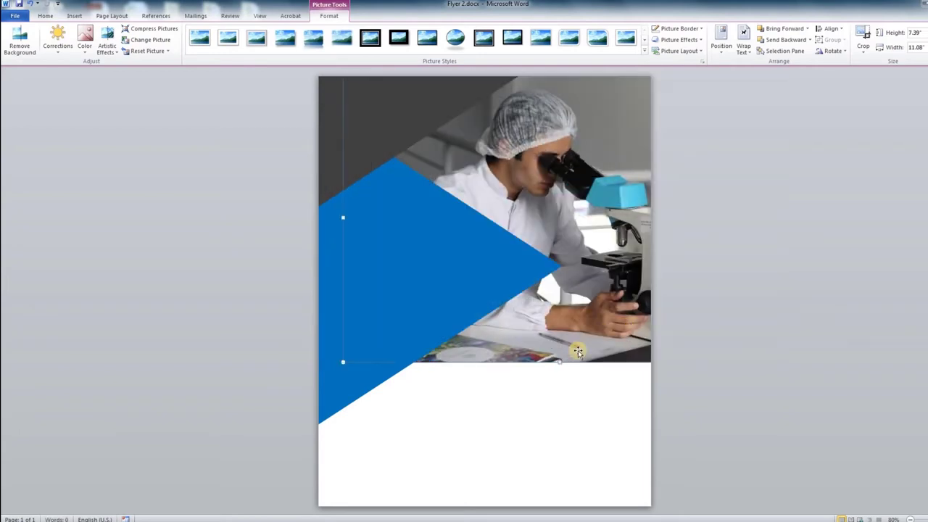
{"action": "left_click_drag", "start_coordinate": [577, 348], "coordinate": [577, 344]}
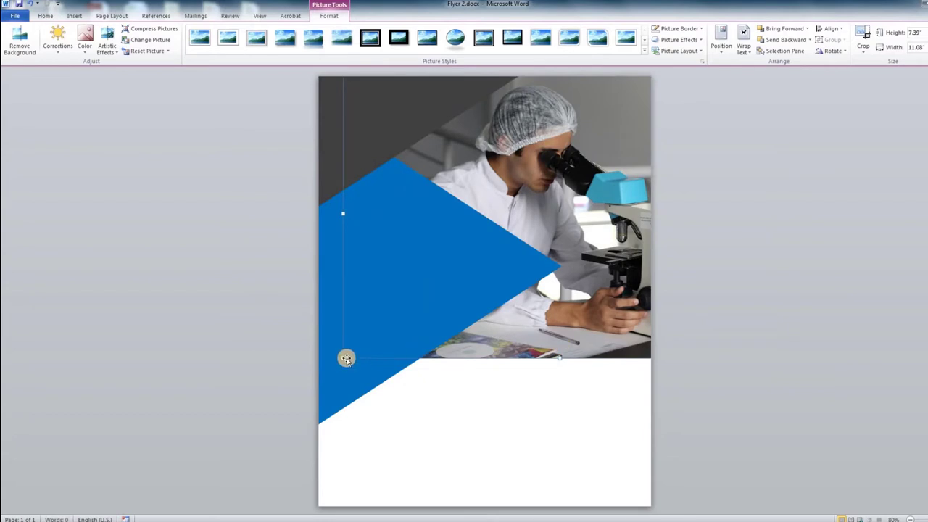
{"action": "left_click_drag", "start_coordinate": [348, 356], "coordinate": [353, 351]}
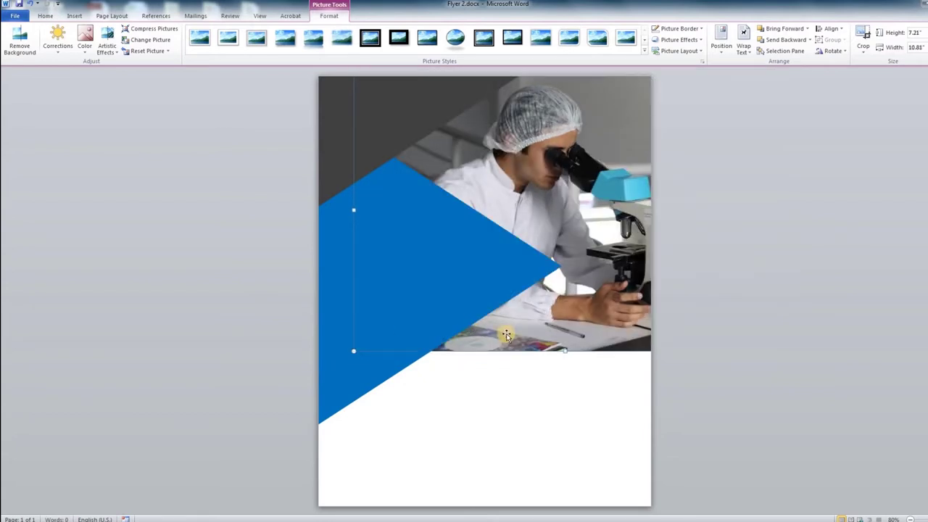
{"action": "left_click_drag", "start_coordinate": [506, 332], "coordinate": [506, 329]}
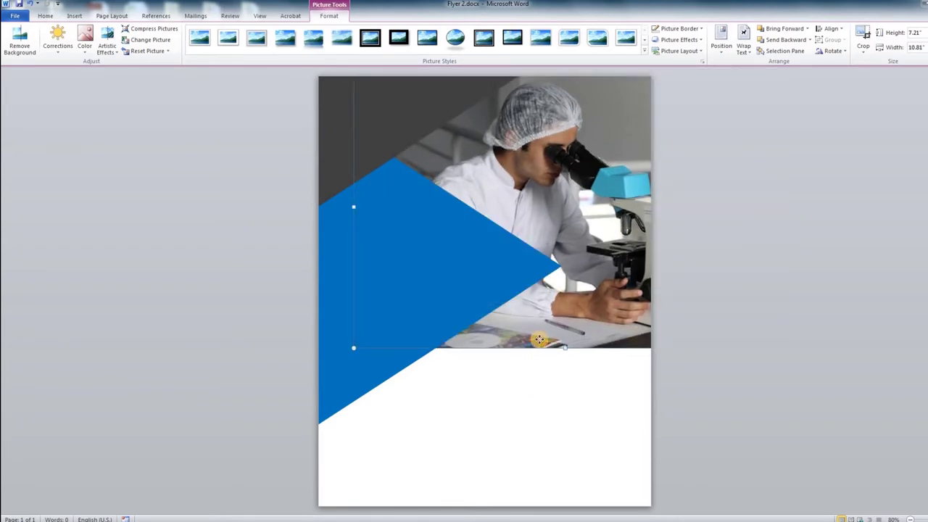
{"action": "left_click_drag", "start_coordinate": [539, 339], "coordinate": [545, 335]}
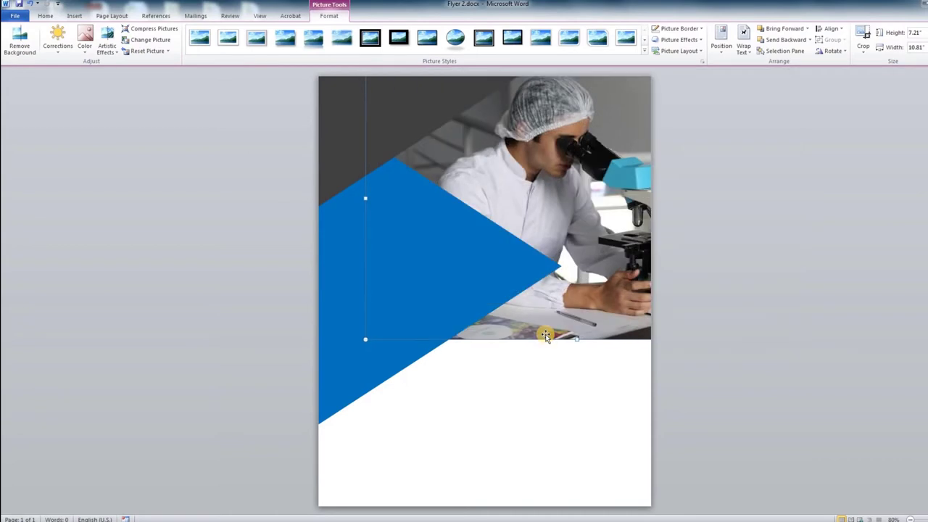
{"action": "left_click", "coordinate": [526, 400]}
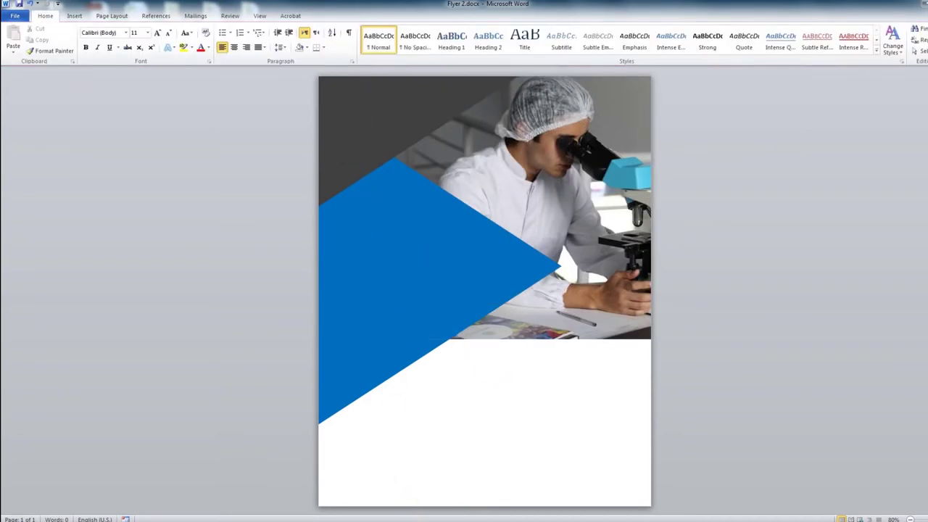
Step: Select the first three Lorem ipsum lines in flyer 2.txt, then minimize Notepad
{"action": "key", "text": "alt+Tab"}
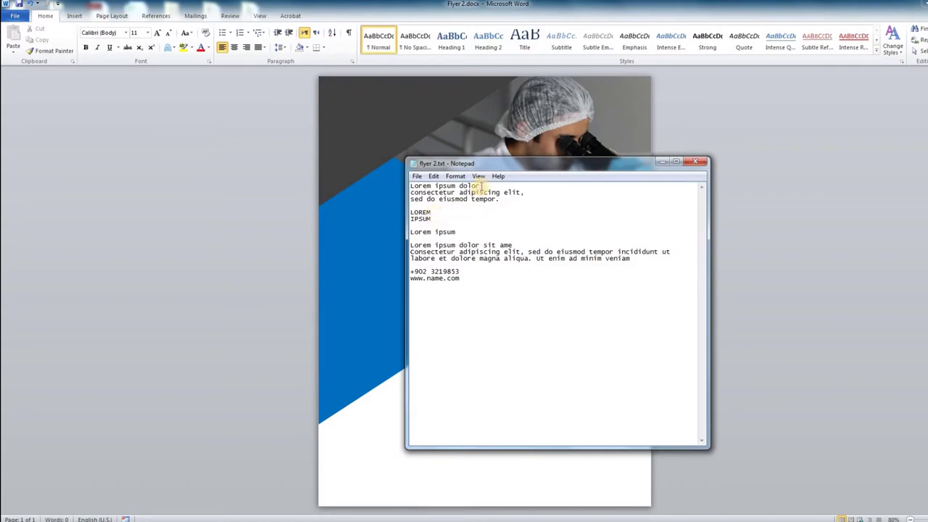
{"action": "left_click_drag", "start_coordinate": [502, 199], "coordinate": [408, 187]}
{"action": "left_click", "coordinate": [662, 164]}
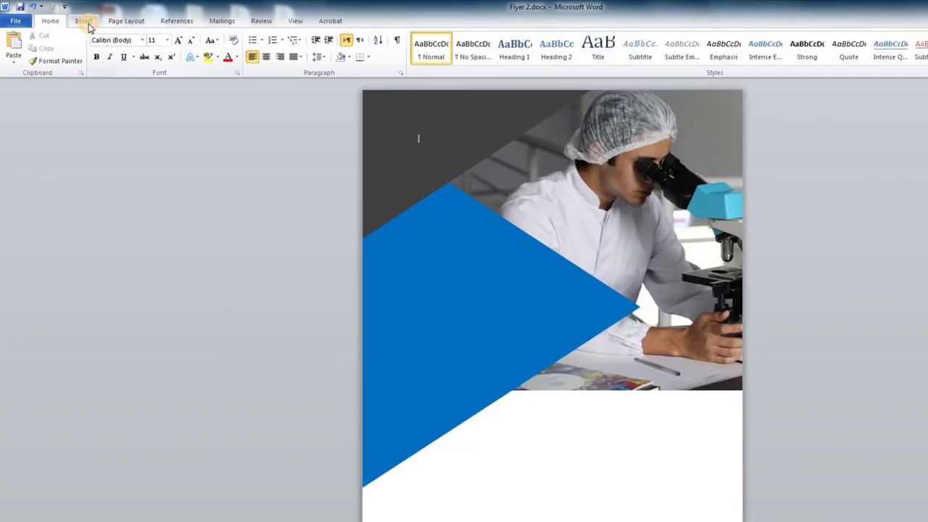
Step: Draw a text box over the photo's top-left and paste in "Lorem ipsum dolor consectetur adipiscing elit."
{"action": "left_click", "coordinate": [84, 21]}
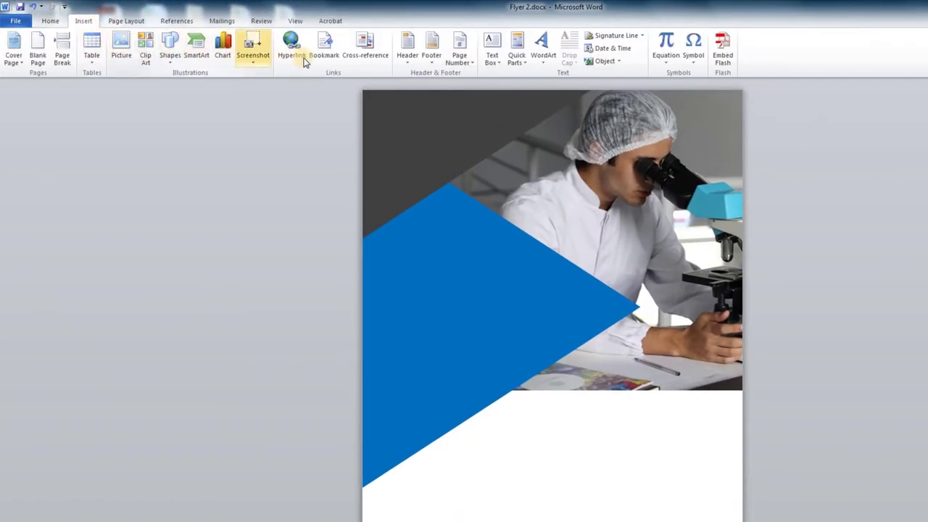
{"action": "left_click", "coordinate": [493, 60]}
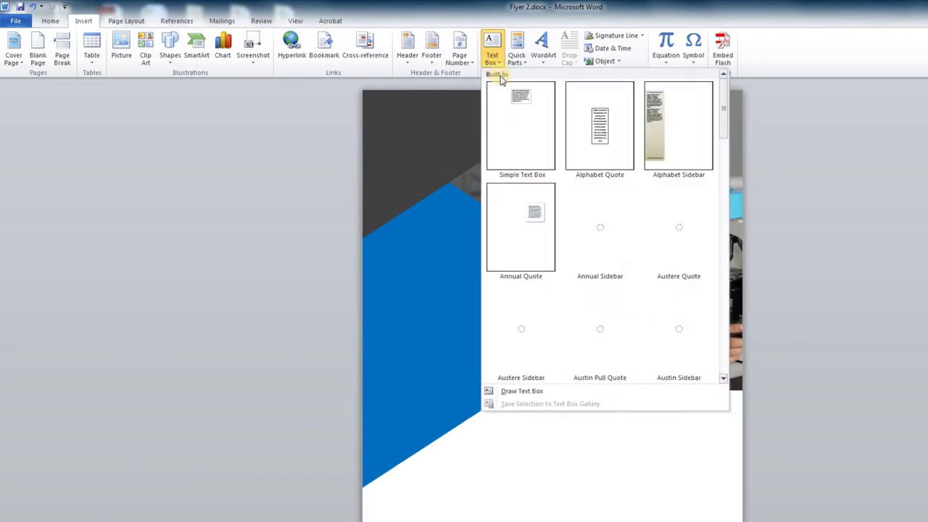
{"action": "left_click", "coordinate": [525, 390]}
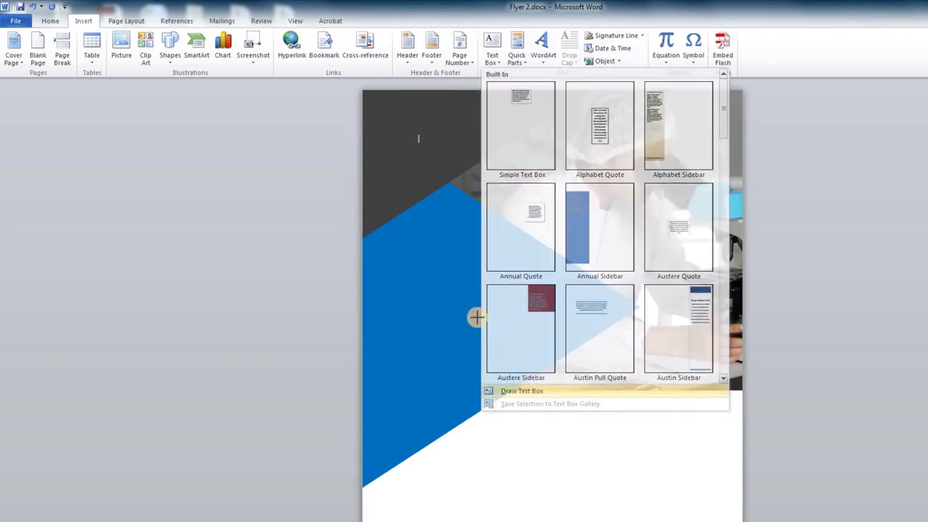
{"action": "left_click_drag", "start_coordinate": [380, 129], "coordinate": [519, 167]}
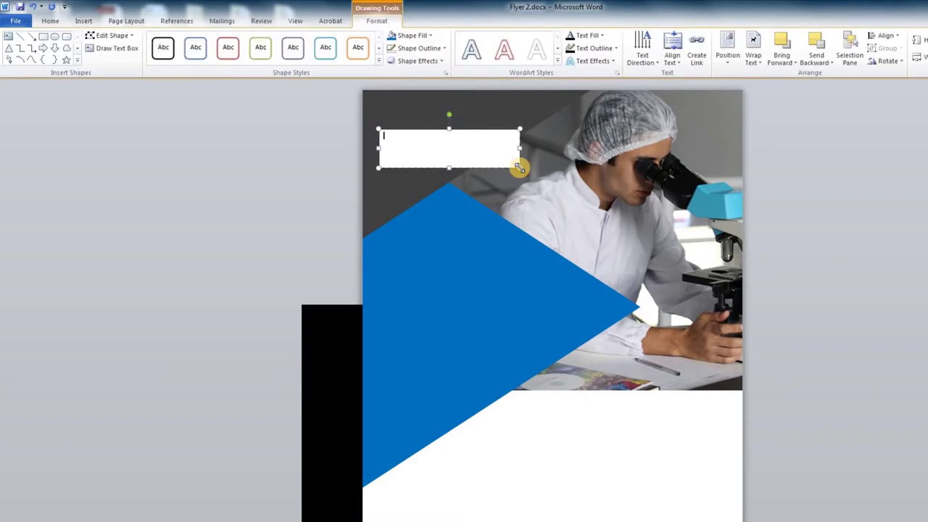
{"action": "key", "text": "ctrl+v"}
{"action": "key", "text": "ctrl+a"}
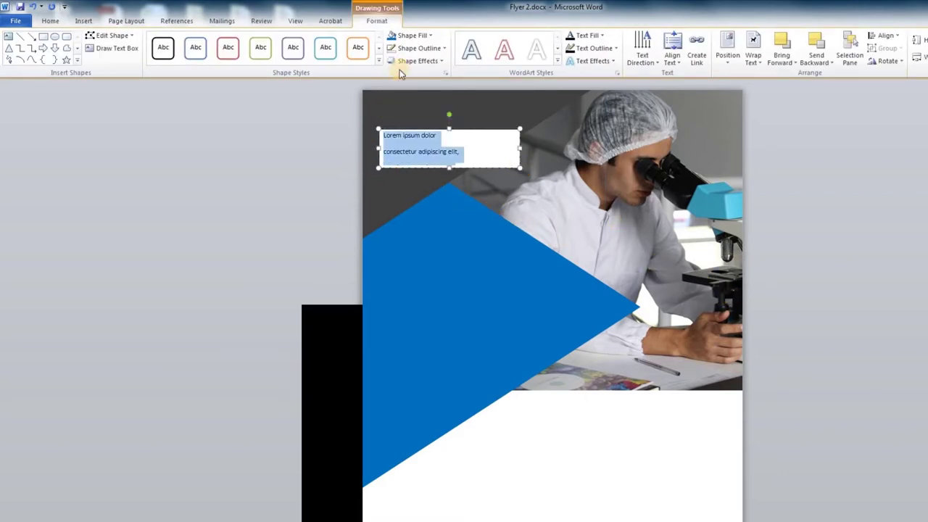
{"action": "left_click", "coordinate": [415, 37]}
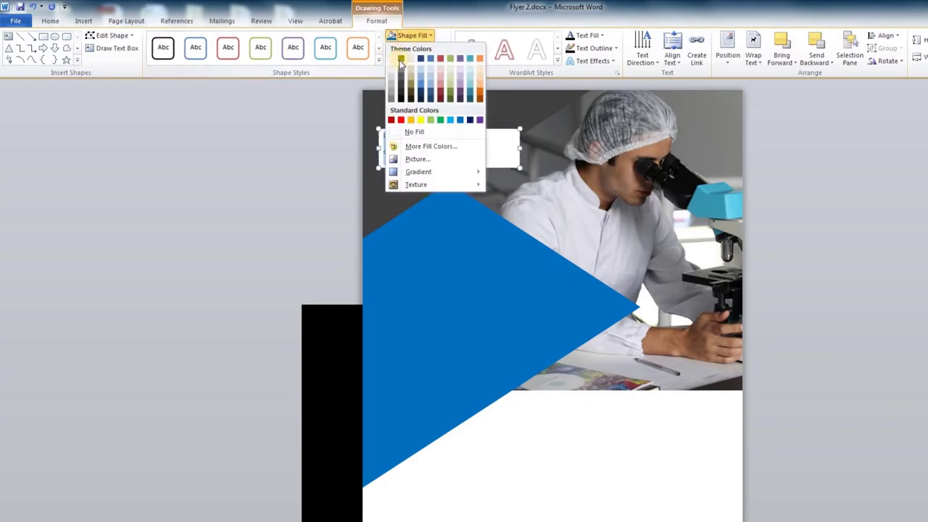
Step: Give the text box no fill, white text, and 0 spacing after paragraphs
{"action": "left_click", "coordinate": [418, 133]}
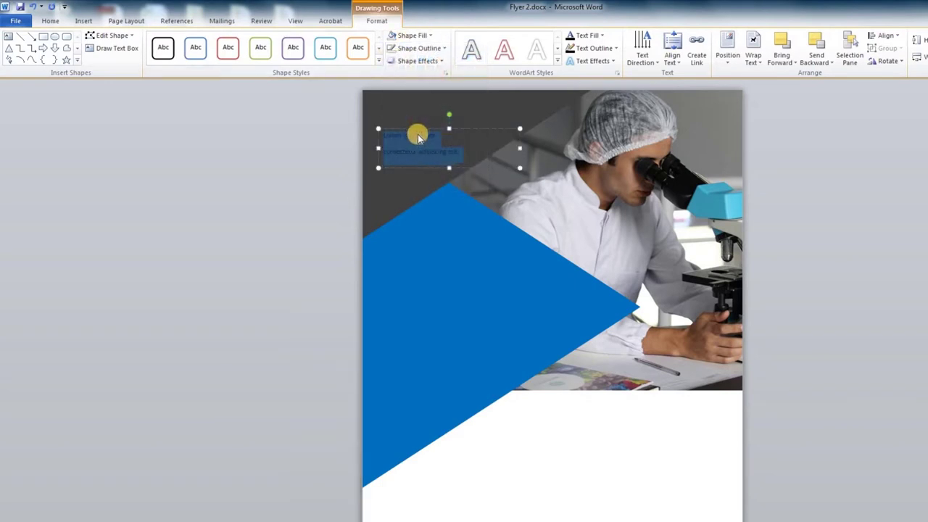
{"action": "left_click", "coordinate": [52, 22]}
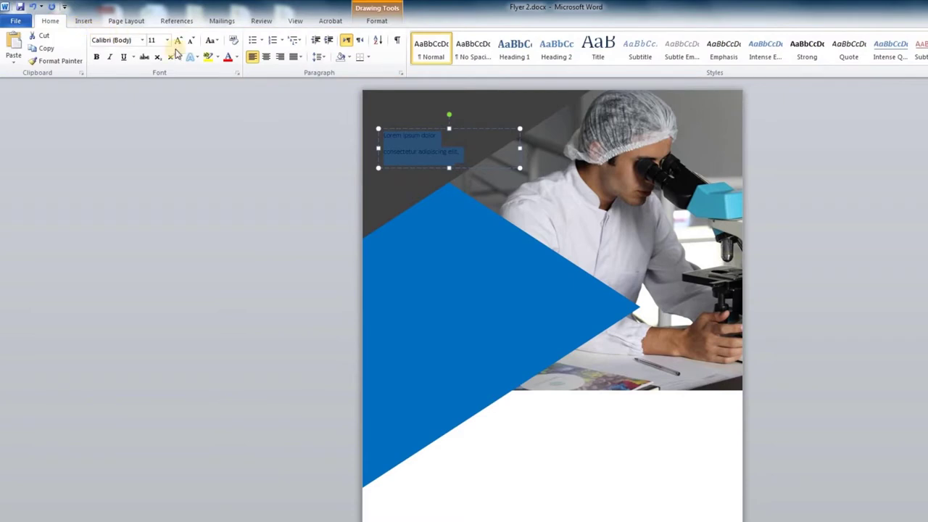
{"action": "left_click", "coordinate": [237, 62]}
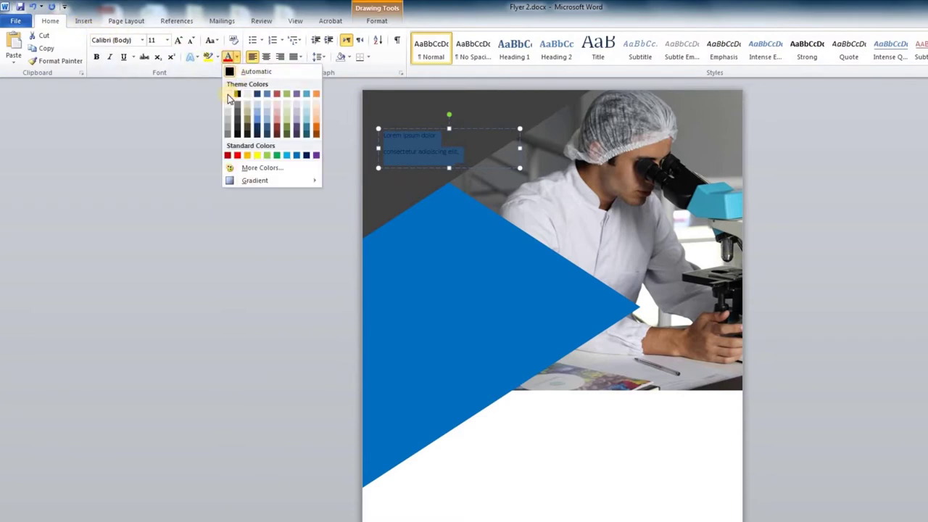
{"action": "left_click", "coordinate": [229, 92]}
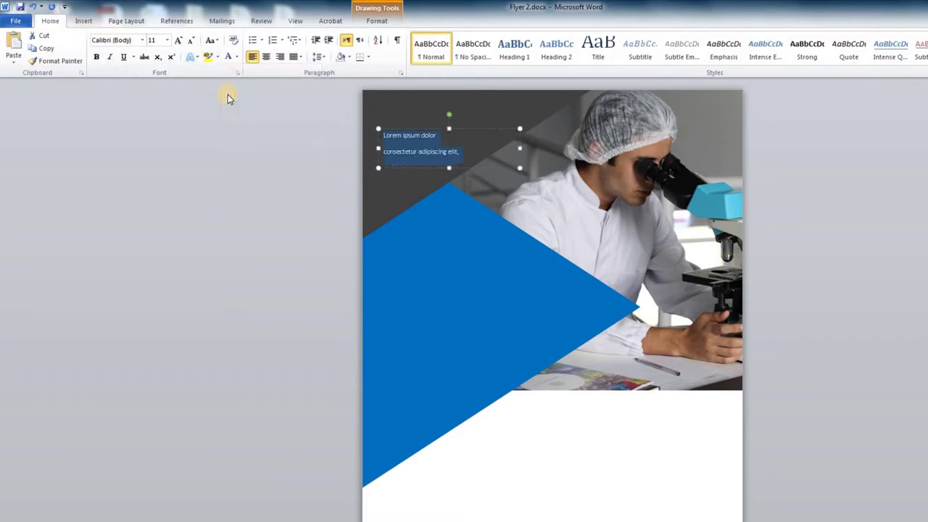
{"action": "left_click", "coordinate": [401, 73]}
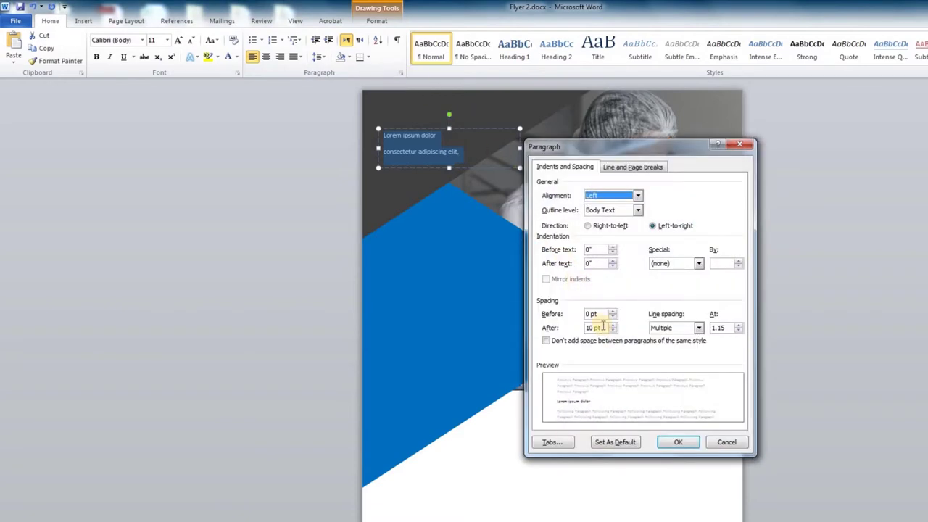
{"action": "double_click", "coordinate": [593, 328]}
{"action": "type", "text": "0"}
{"action": "left_click", "coordinate": [670, 443]}
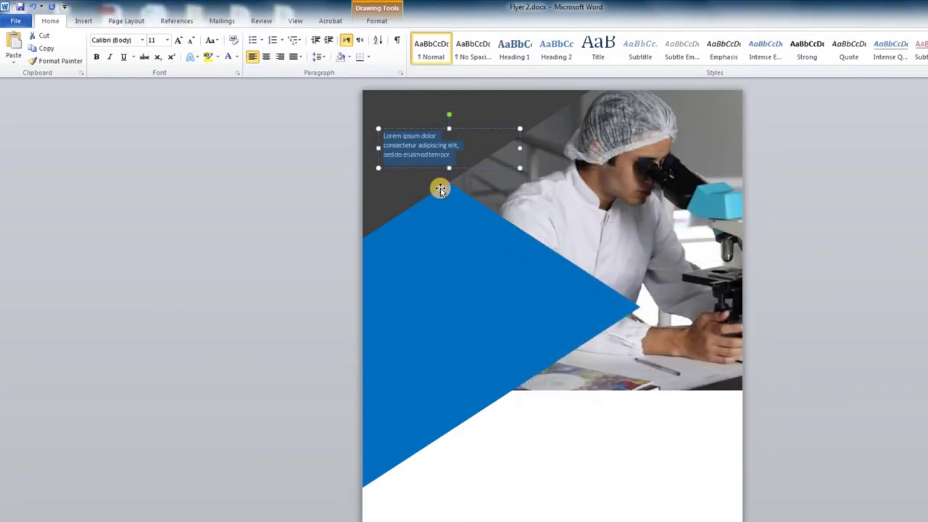
Step: Bold the "Lorem ipsum dolor" line, set all text to Arial, and shrink the box to fit
{"action": "left_click", "coordinate": [432, 135]}
{"action": "left_click_drag", "start_coordinate": [383, 135], "coordinate": [436, 136]}
{"action": "left_click", "coordinate": [97, 58]}
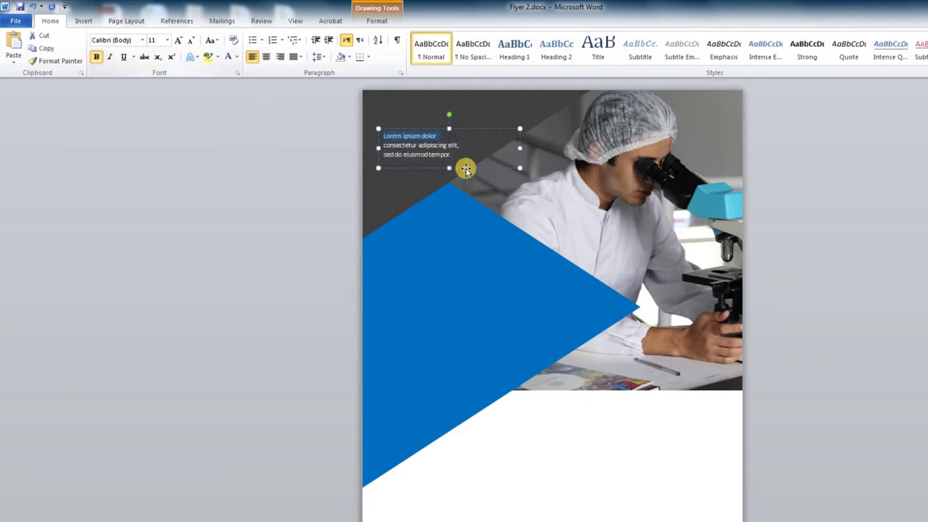
{"action": "triple_click", "coordinate": [430, 145]}
{"action": "left_click", "coordinate": [127, 40]}
{"action": "key", "text": "Return"}
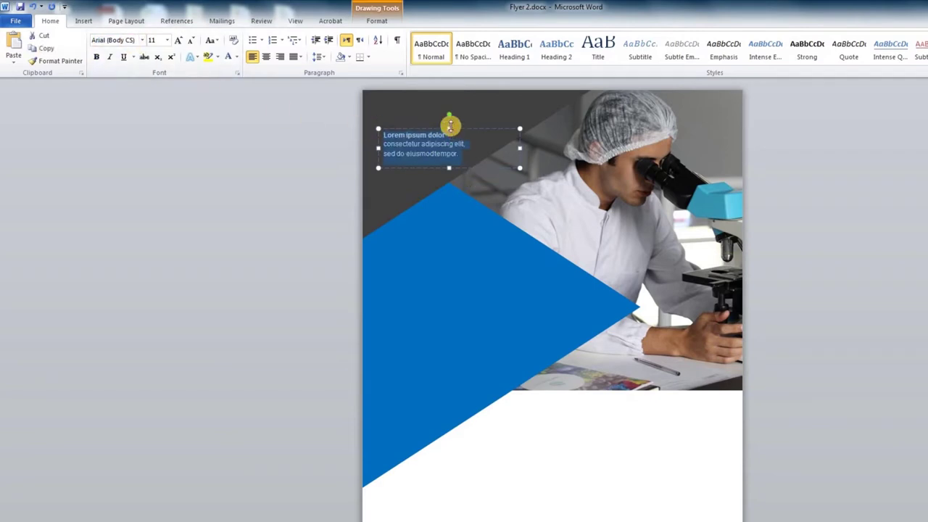
{"action": "left_click", "coordinate": [489, 153]}
{"action": "left_click_drag", "start_coordinate": [519, 167], "coordinate": [477, 161]}
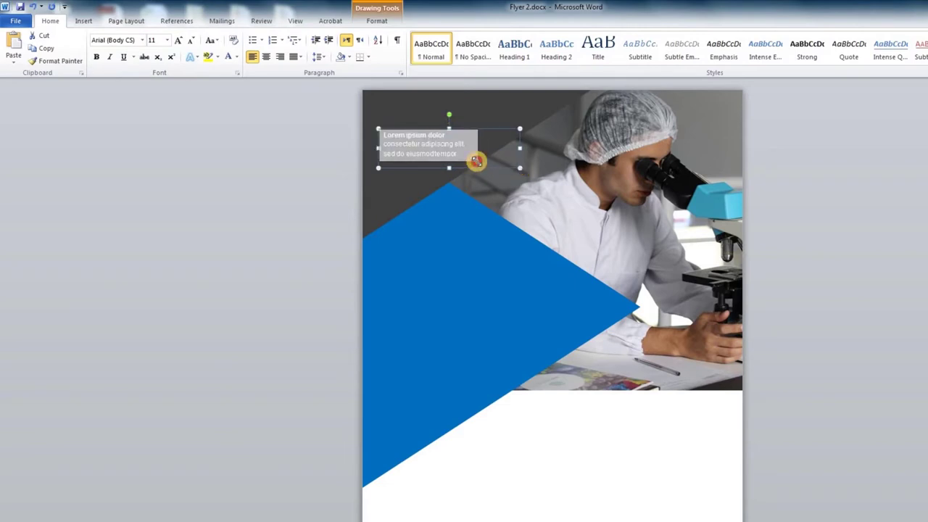
{"action": "key", "text": "Down"}
{"action": "key", "text": "Down"}
{"action": "key", "text": "Down"}
{"action": "key", "text": "Down"}
{"action": "key", "text": "Down"}
{"action": "key", "text": "Down"}
{"action": "key", "text": "Down"}
{"action": "key", "text": "Down"}
{"action": "key", "text": "Down"}
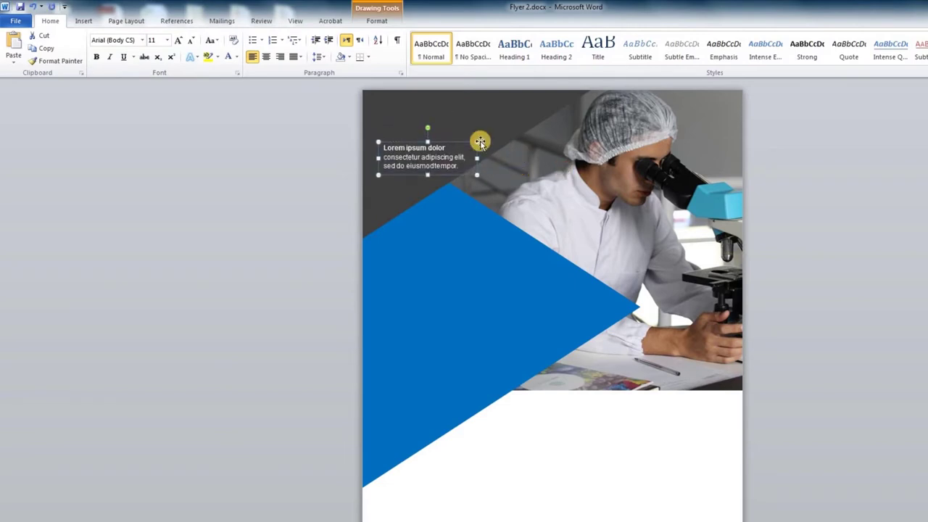
Step: Copy the text box upward, change its text to "LOGO", shrink it, and duplicate it again above
{"action": "left_click_drag", "start_coordinate": [440, 131], "coordinate": [435, 107], "text": "ctrl"}
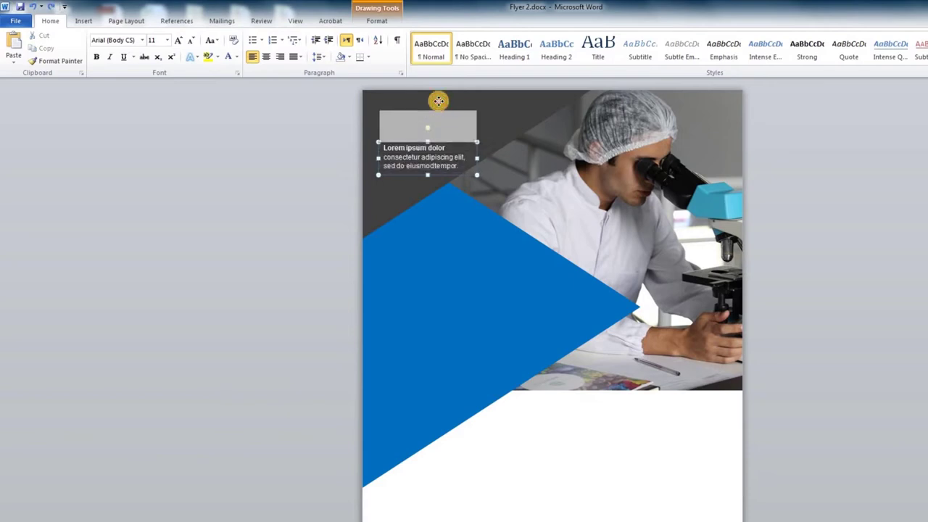
{"action": "left_click", "coordinate": [435, 108]}
{"action": "key", "text": "ctrl+a"}
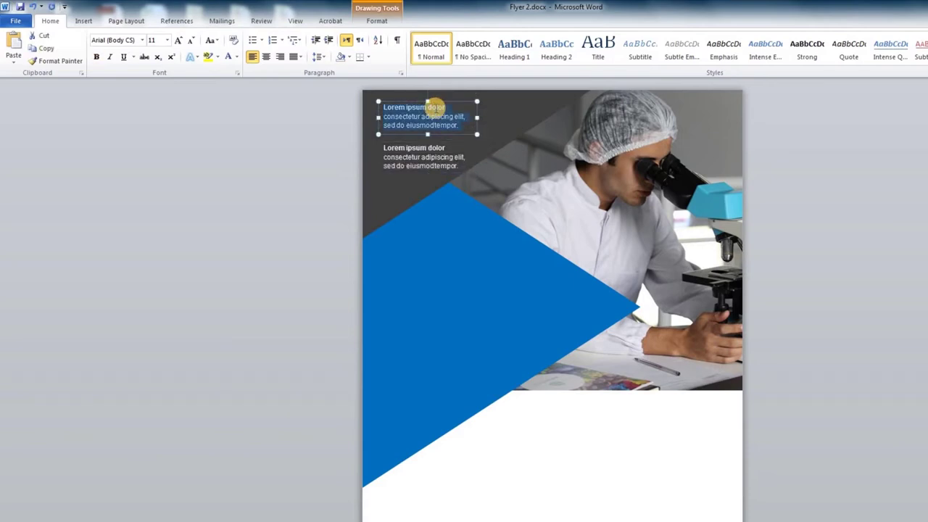
{"action": "type", "text": "LOGO"}
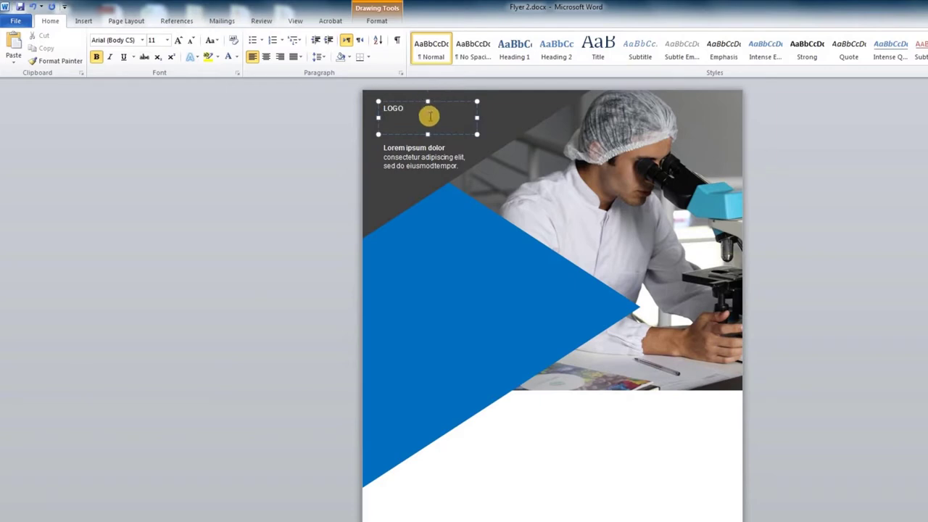
{"action": "left_click_drag", "start_coordinate": [431, 118], "coordinate": [408, 118]}
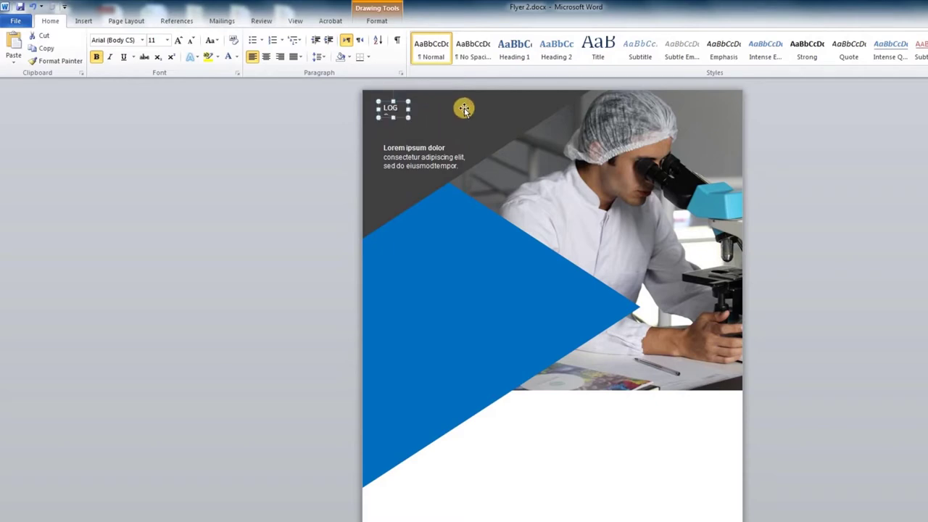
{"action": "key", "text": "Down"}
{"action": "key", "text": "Down"}
{"action": "key", "text": "Down"}
{"action": "key", "text": "Down"}
{"action": "key", "text": "Down"}
{"action": "key", "text": "Down"}
{"action": "key", "text": "Down"}
{"action": "key", "text": "Down"}
{"action": "key", "text": "Down"}
{"action": "key", "text": "Down"}
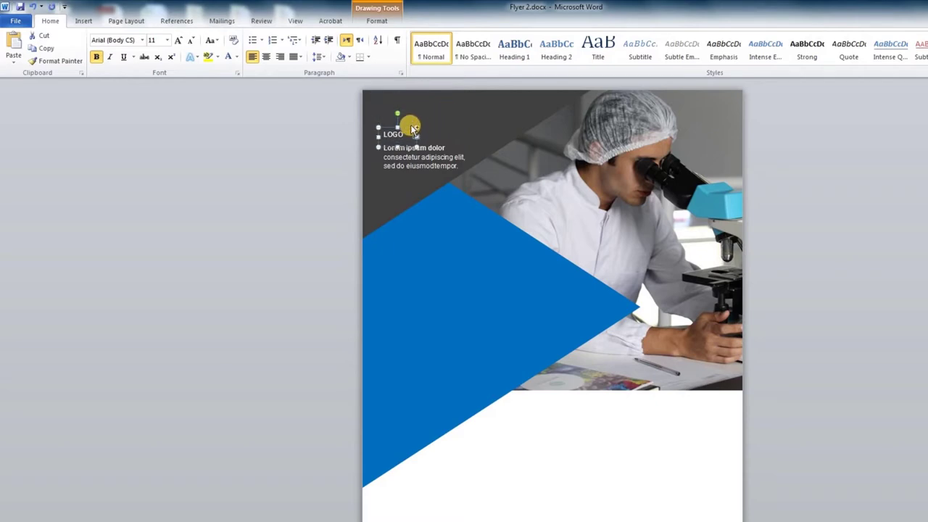
{"action": "mouse_move", "coordinate": [408, 128]}
{"action": "left_mouse_down"}
{"action": "mouse_move", "coordinate": [403, 110]}
{"action": "mouse_move", "coordinate": [383, 110]}
{"action": "left_mouse_up"}
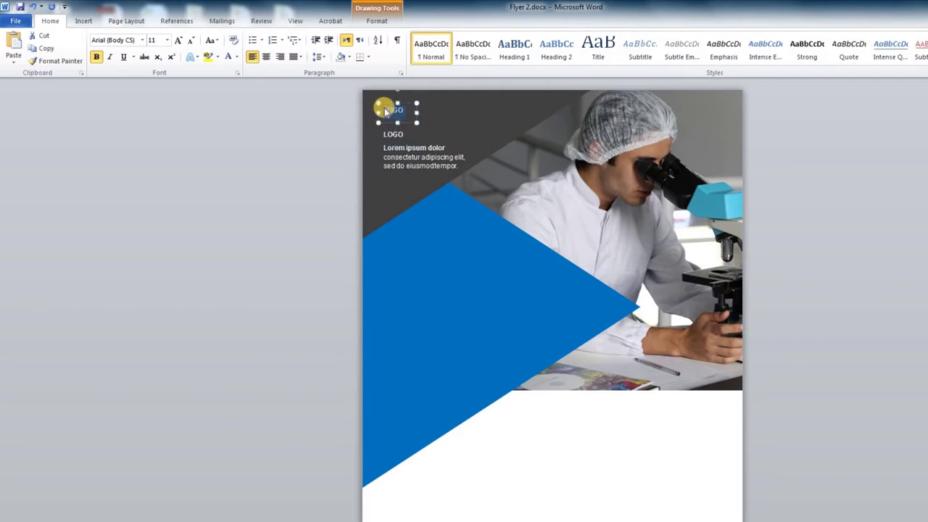
{"action": "left_click", "coordinate": [82, 21]}
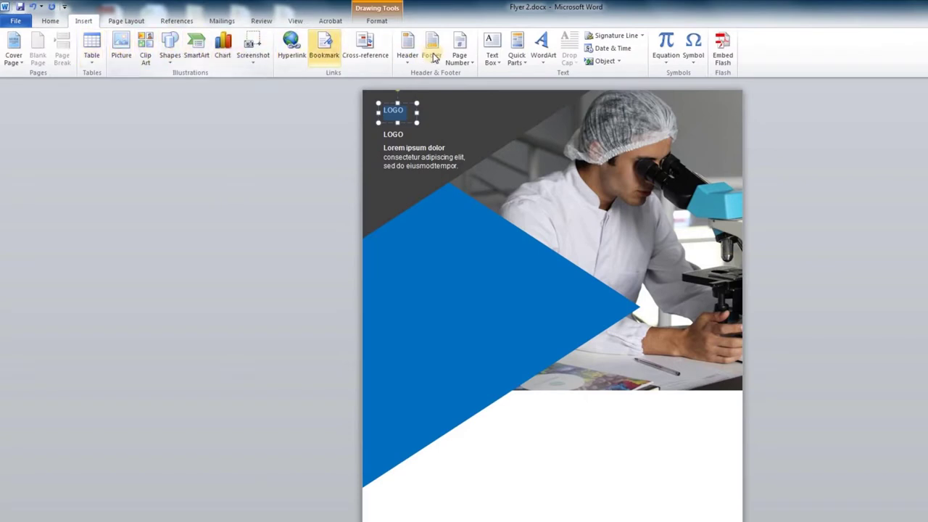
Step: Replace the upper LOGO text with an icon symbol at size 40, fitting its box above the label
{"action": "left_click", "coordinate": [693, 58]}
{"action": "left_click", "coordinate": [692, 96]}
{"action": "left_click_drag", "start_coordinate": [433, 120], "coordinate": [380, 110]}
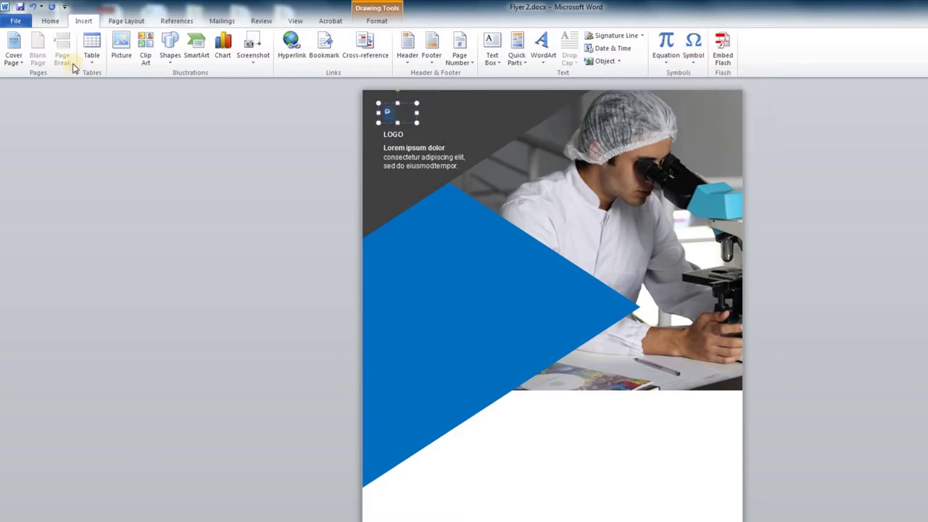
{"action": "left_click", "coordinate": [48, 22]}
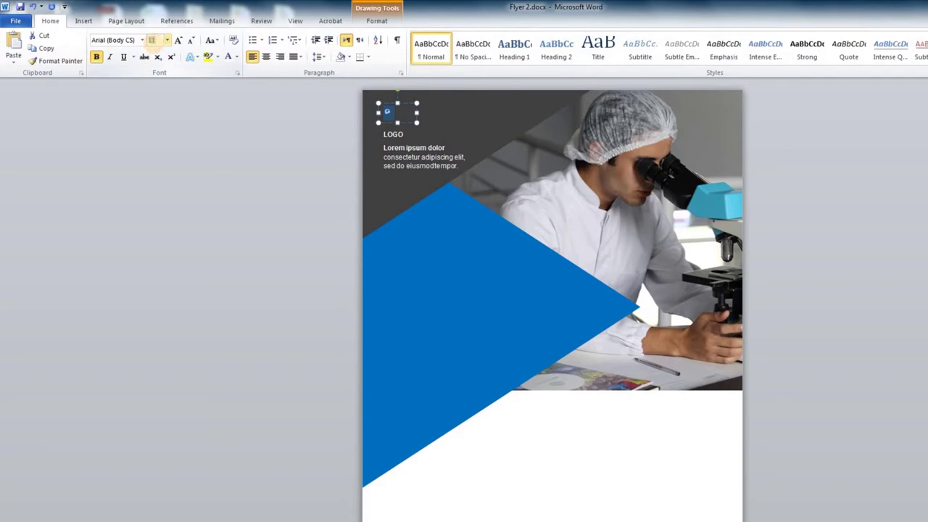
{"action": "left_click", "coordinate": [390, 121]}
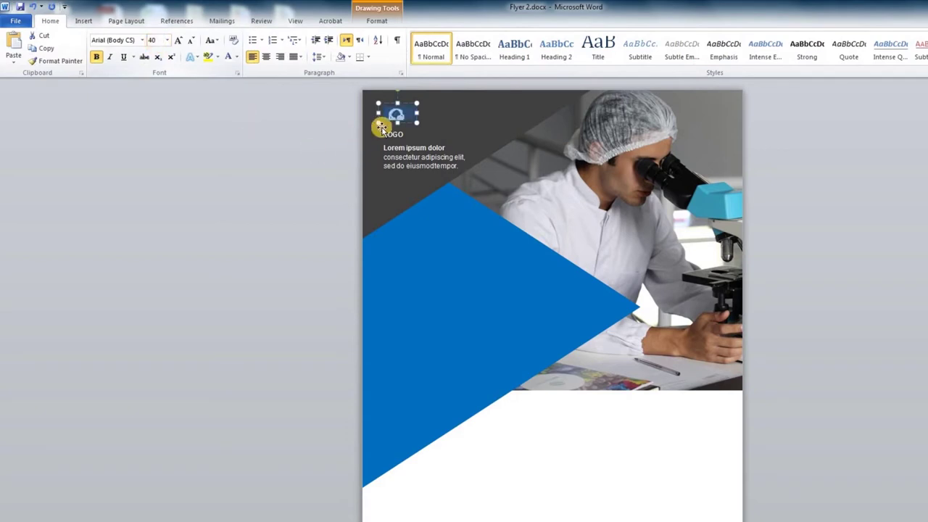
{"action": "left_click_drag", "start_coordinate": [397, 121], "coordinate": [404, 134]}
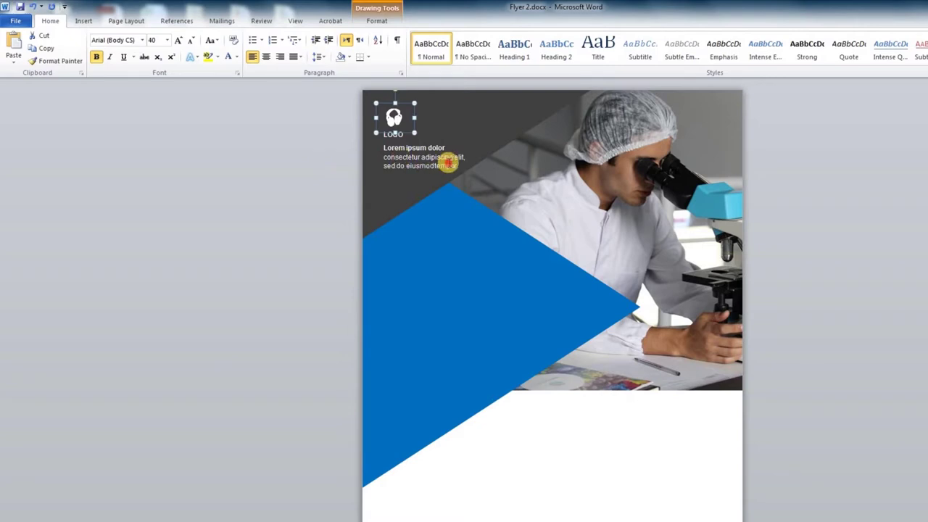
{"action": "left_click", "coordinate": [428, 141]}
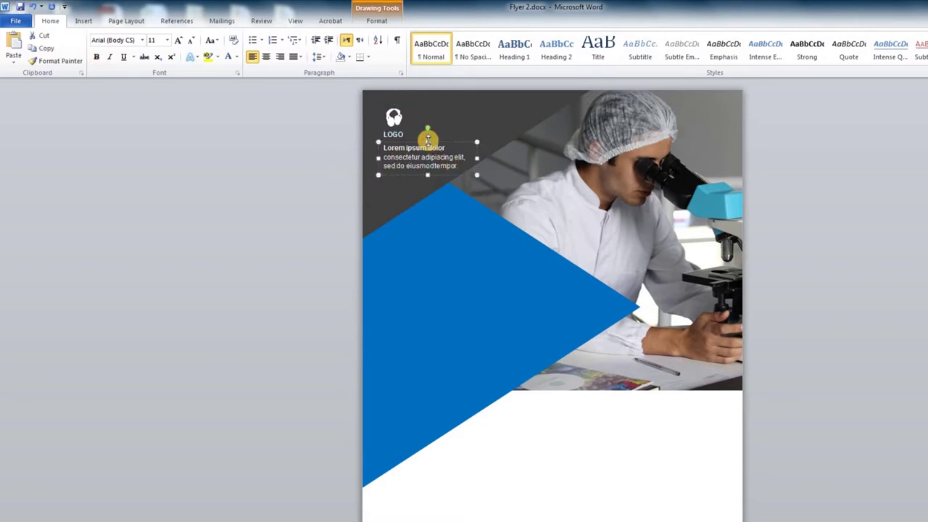
Step: Lower the Lorem ipsum block, nudge the thin line into place, and copy the block onto the triangle
{"action": "left_click_drag", "start_coordinate": [427, 138], "coordinate": [427, 145]}
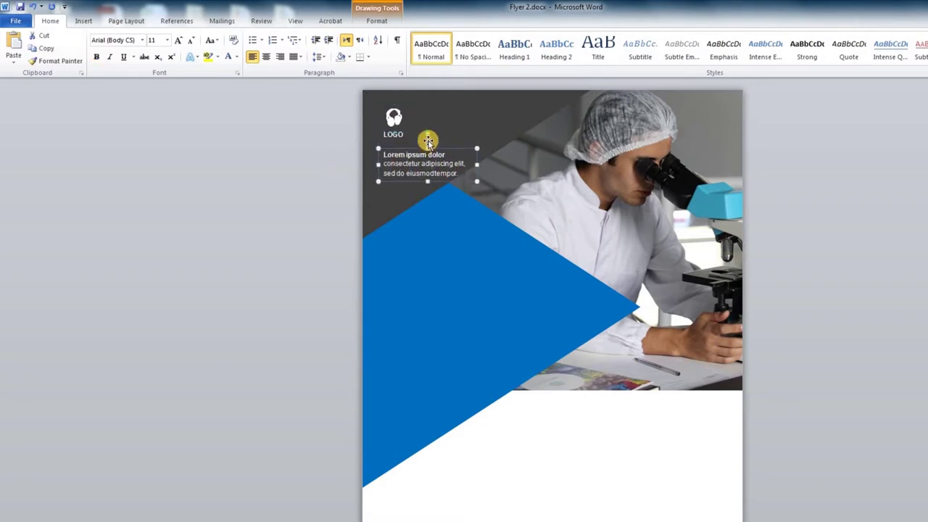
{"action": "key", "text": "Tab"}
{"action": "key", "text": "Right"}
{"action": "key", "text": "Right"}
{"action": "key", "text": "Right"}
{"action": "key", "text": "Right"}
{"action": "key", "text": "Right"}
{"action": "key", "text": "Right"}
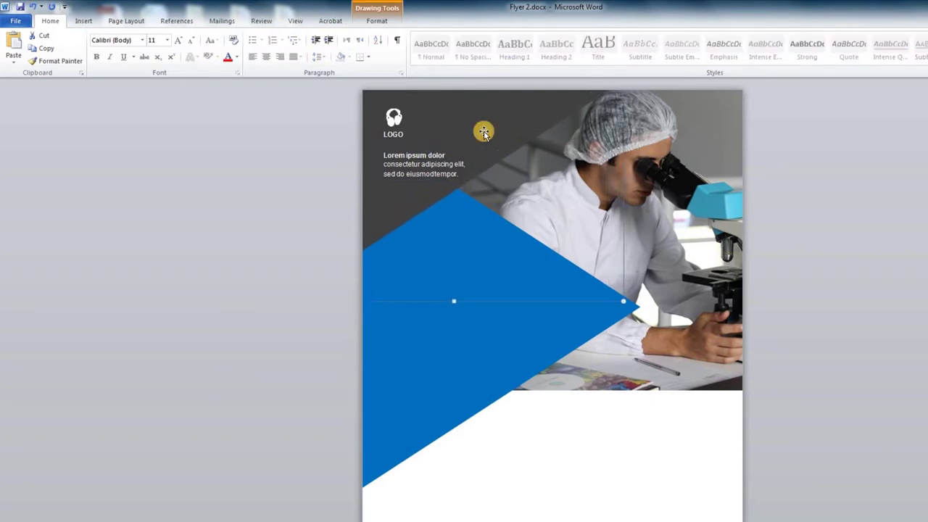
{"action": "key", "text": "Left"}
{"action": "key", "text": "Down"}
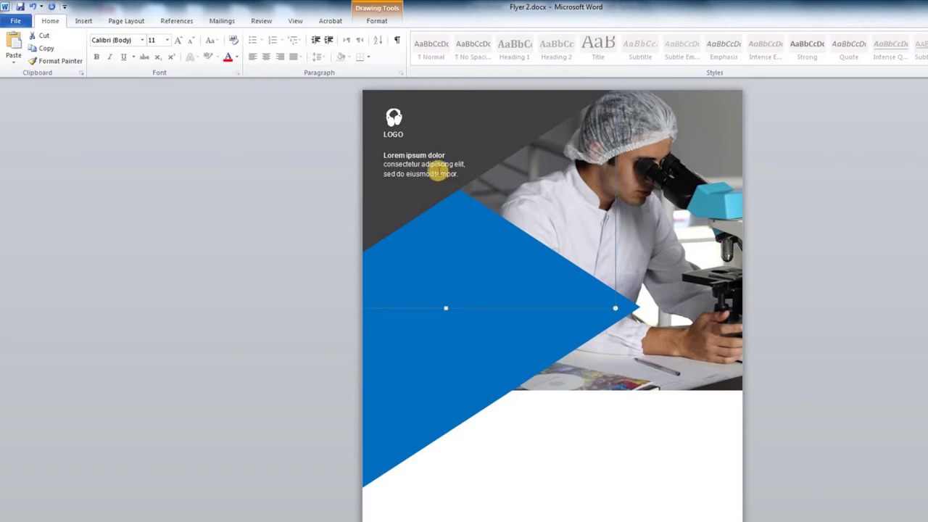
{"action": "left_click", "coordinate": [436, 155]}
{"action": "left_click_drag", "start_coordinate": [445, 265], "coordinate": [446, 293]}
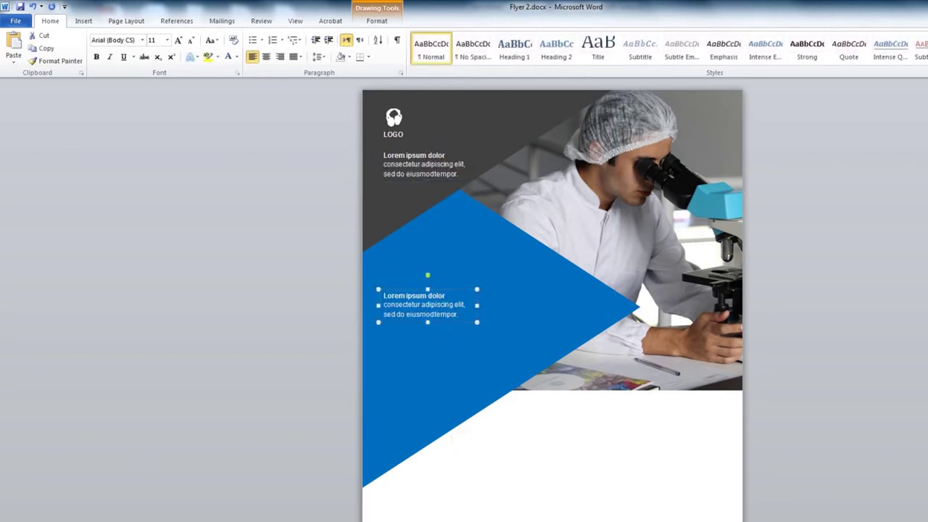
Step: Paste the LOREM IPSUM lines from Notepad into the copied text box and enlarge the box
{"action": "key", "text": "alt+Tab"}
{"action": "left_click_drag", "start_coordinate": [495, 256], "coordinate": [463, 245]}
{"action": "key", "text": "ctrl+c"}
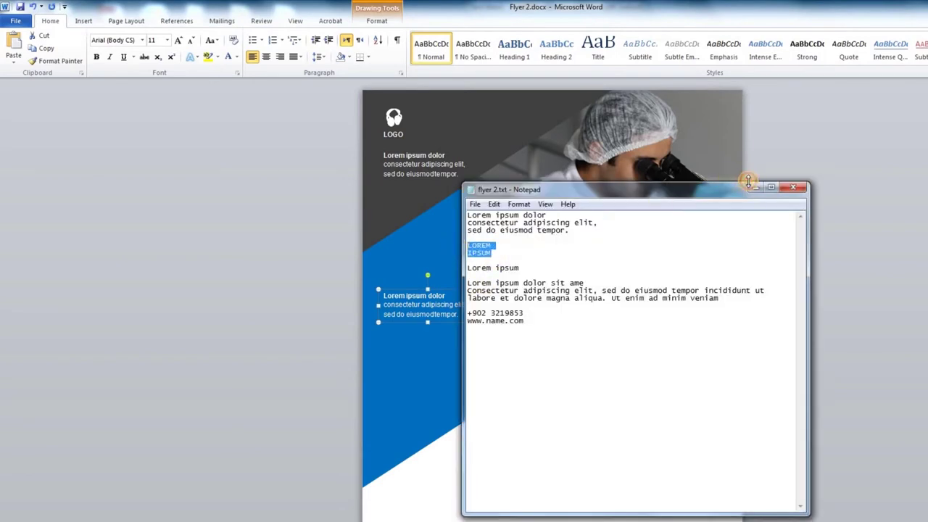
{"action": "left_click", "coordinate": [447, 303]}
{"action": "key", "text": "ctrl+v"}
{"action": "left_click_drag", "start_coordinate": [477, 322], "coordinate": [559, 382]}
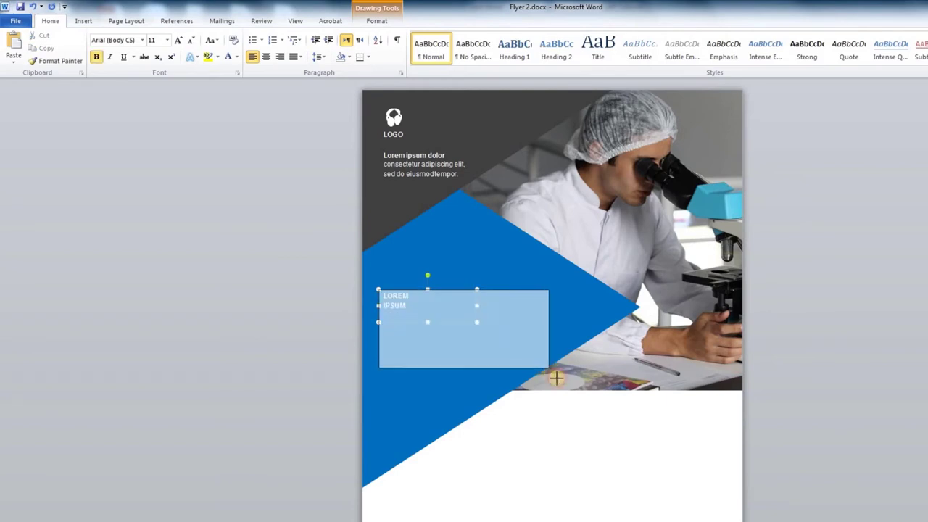
Step: Set the headline font size to 70 and extend the box so IPSUM fits
{"action": "left_click", "coordinate": [382, 298]}
{"action": "left_click", "coordinate": [158, 42]}
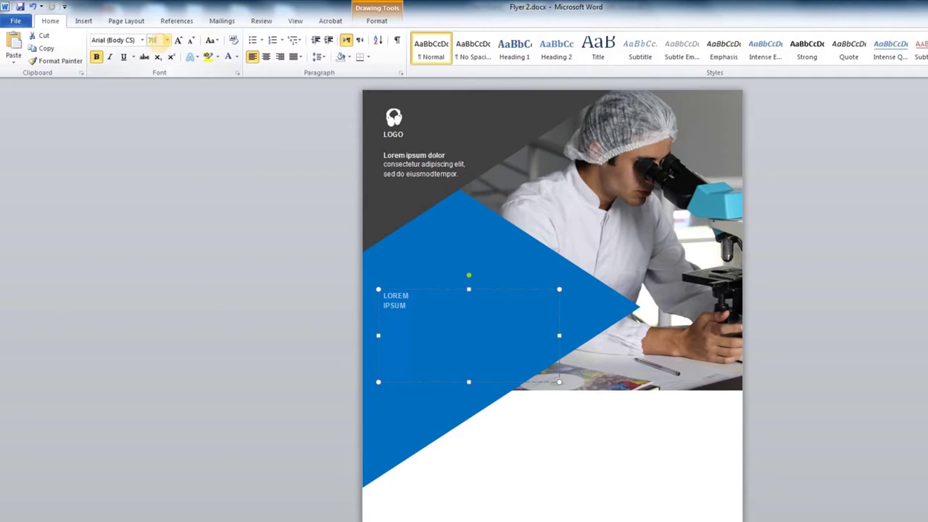
{"action": "type", "text": "70"}
{"action": "key", "text": "Return"}
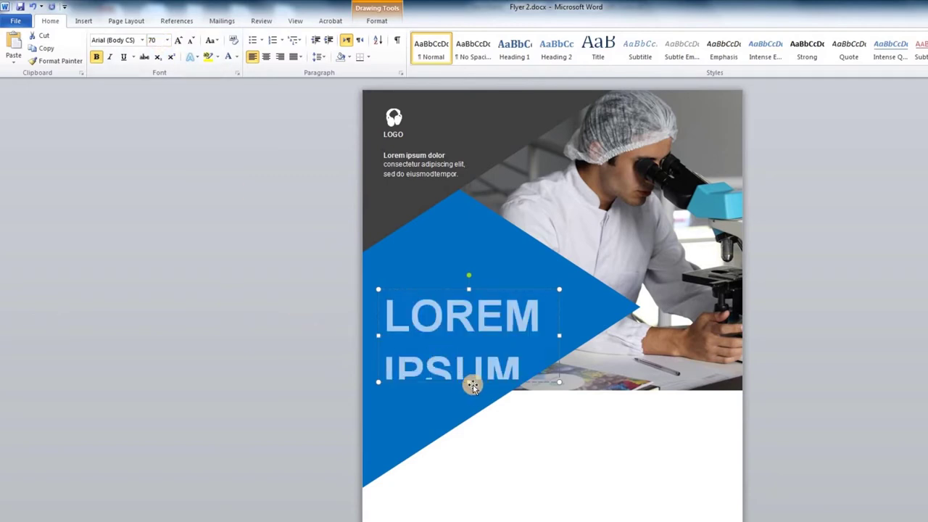
{"action": "left_click_drag", "start_coordinate": [469, 382], "coordinate": [469, 414]}
Step: Set the headline's line spacing to 1.0 and nudge the box upward
{"action": "left_click", "coordinate": [478, 365]}
{"action": "key", "text": "ctrl+a"}
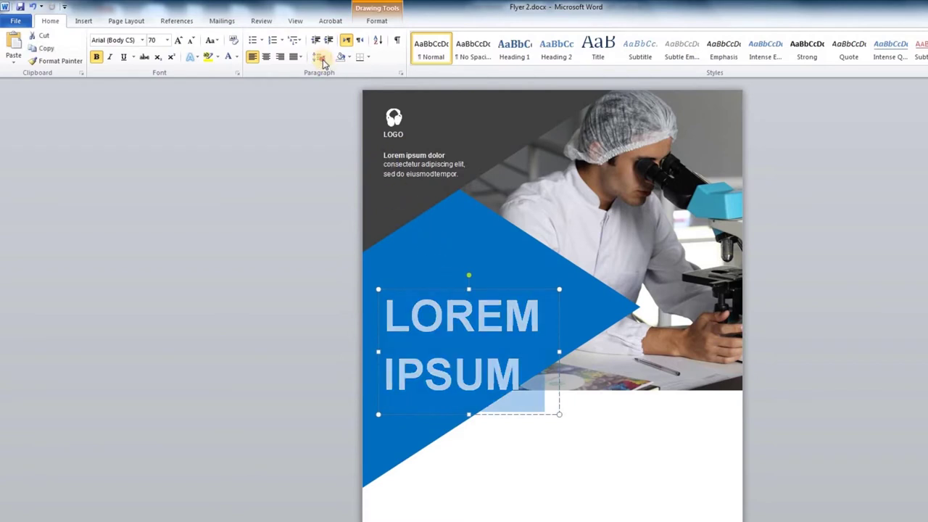
{"action": "left_click", "coordinate": [324, 63]}
{"action": "left_click", "coordinate": [335, 81]}
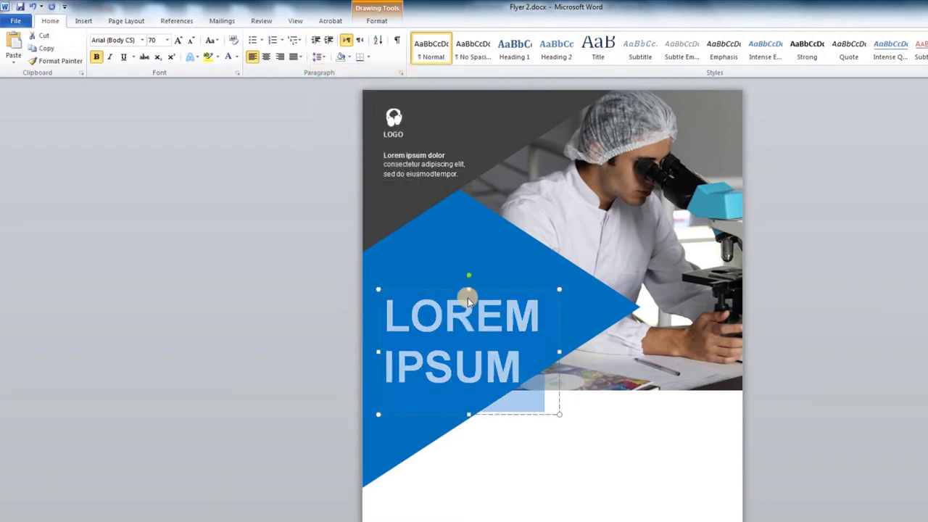
{"action": "key", "text": "Escape"}
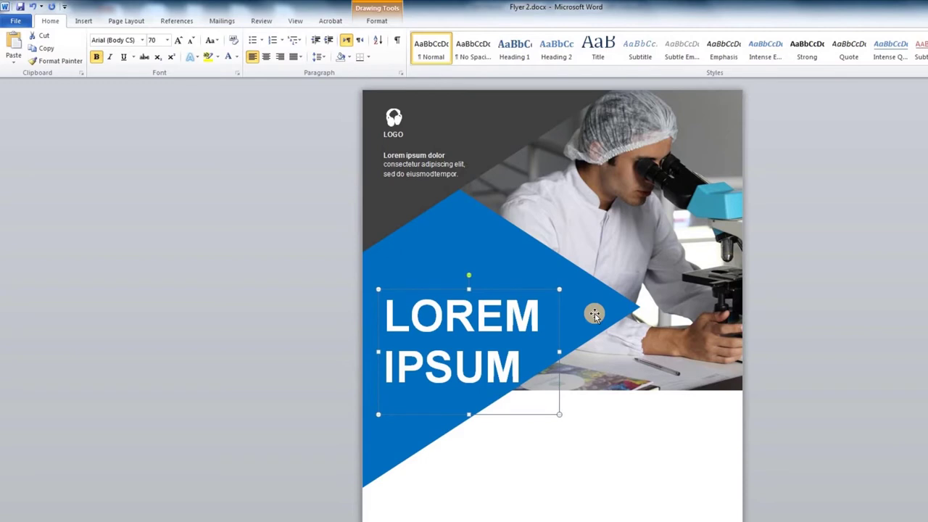
{"action": "key", "text": "Up"}
{"action": "key", "text": "Up"}
{"action": "key", "text": "Up"}
{"action": "key", "text": "Up"}
{"action": "key", "text": "Up"}
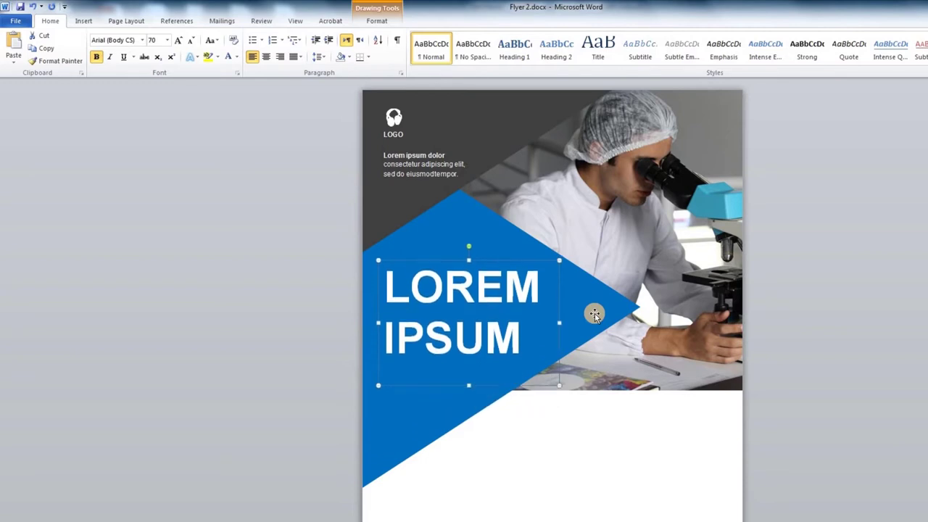
{"action": "key", "text": "Up"}
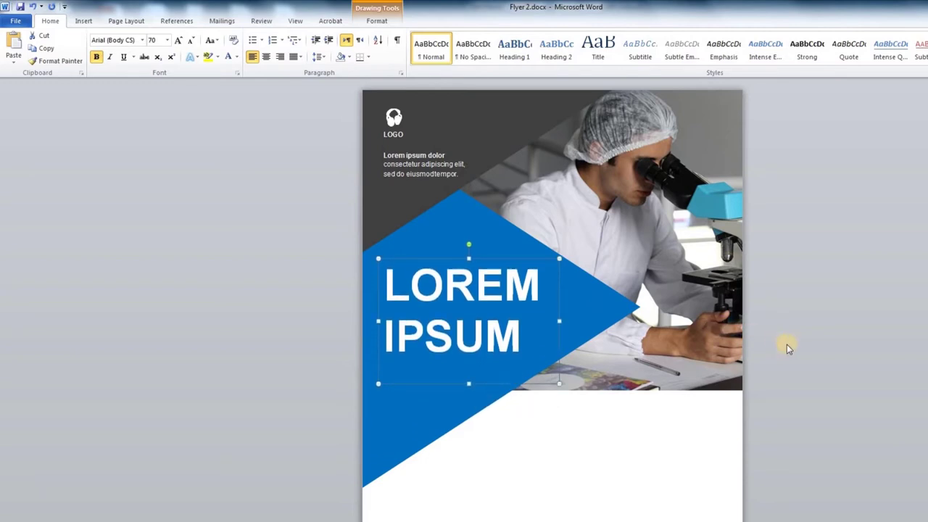
{"action": "left_click", "coordinate": [821, 456]}
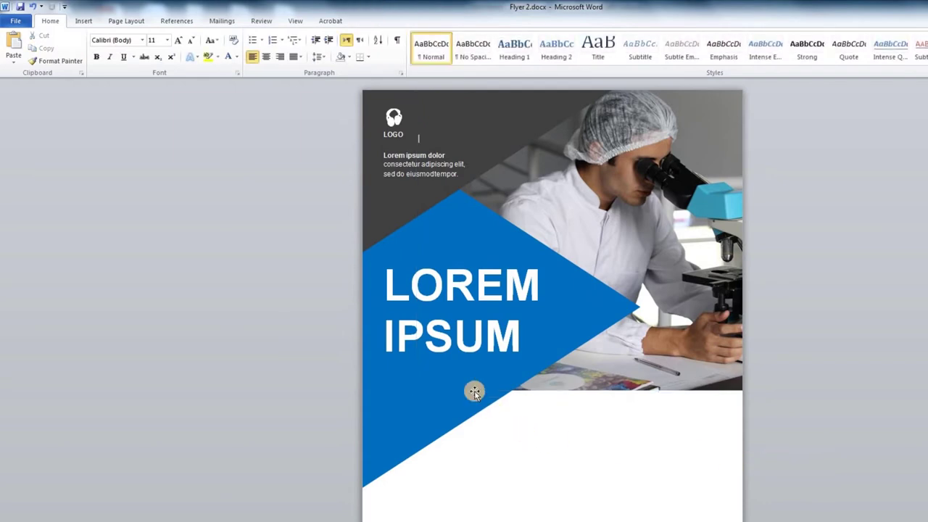
Step: Draw a parallelogram shape just below the photo
{"action": "left_click", "coordinate": [110, 56]}
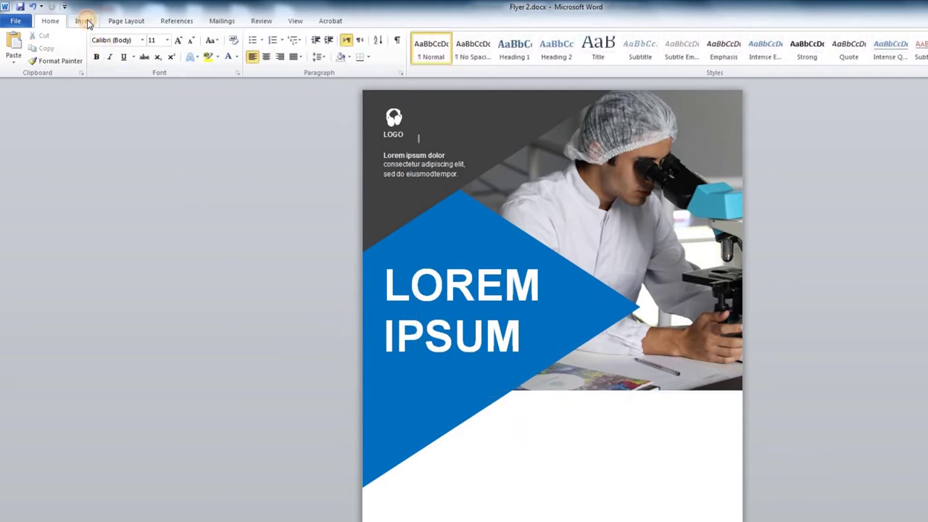
{"action": "left_click", "coordinate": [84, 21]}
{"action": "left_click", "coordinate": [169, 51]}
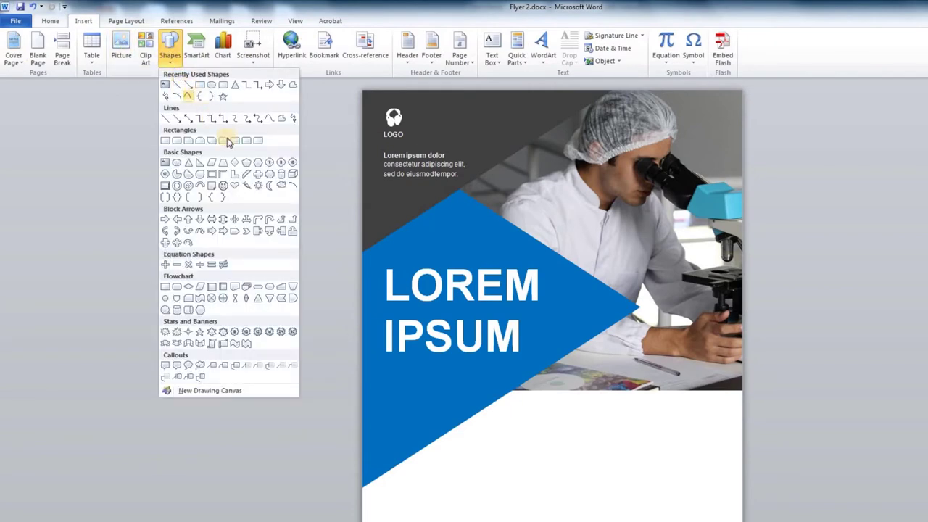
{"action": "left_click", "coordinate": [246, 176]}
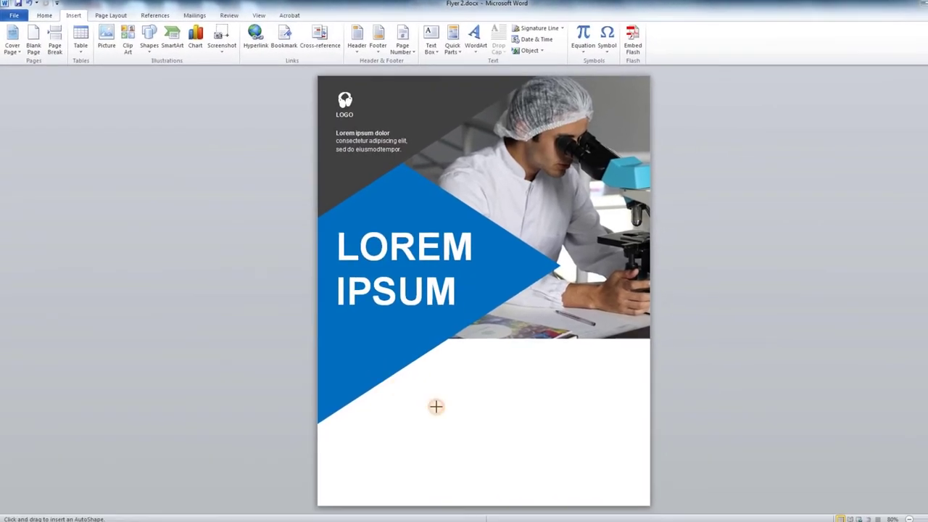
{"action": "left_click_drag", "start_coordinate": [350, 357], "coordinate": [585, 462]}
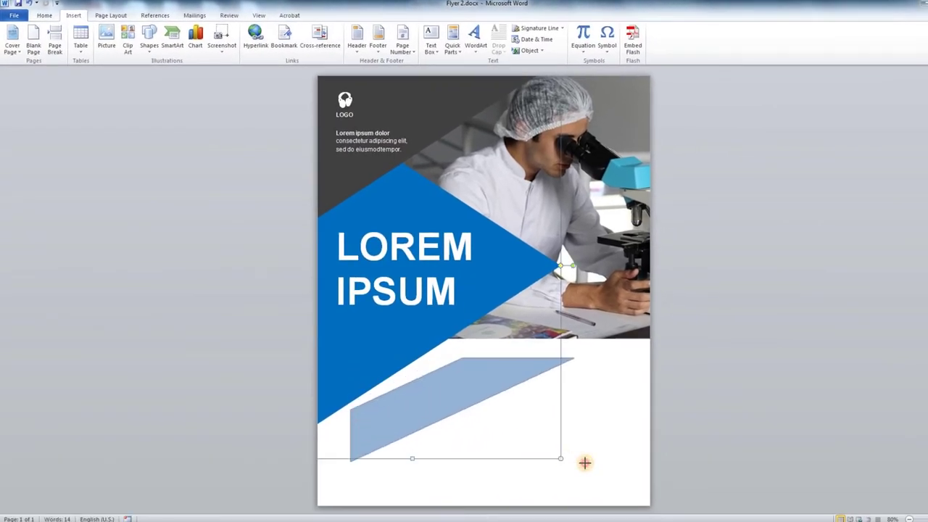
Step: Adjust the parallelogram's slant, stretch it to about 4.04" by 6.18", and set it against the left edge
{"action": "left_click_drag", "start_coordinate": [519, 371], "coordinate": [494, 357]}
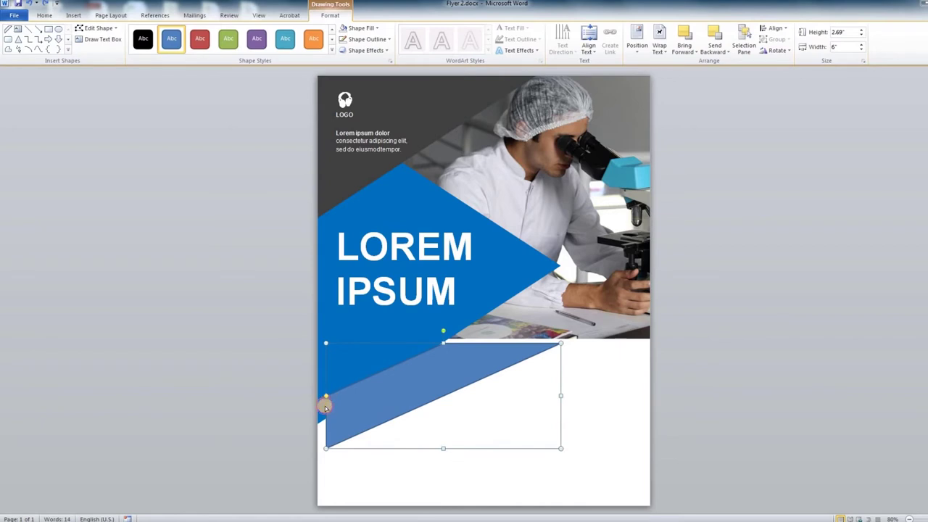
{"action": "left_click_drag", "start_coordinate": [327, 408], "coordinate": [326, 415]}
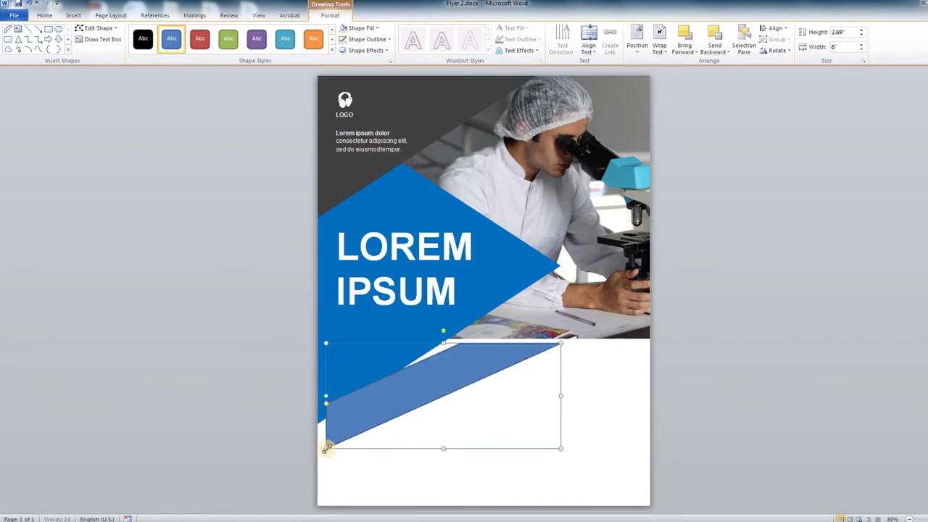
{"action": "left_click_drag", "start_coordinate": [329, 458], "coordinate": [342, 491]}
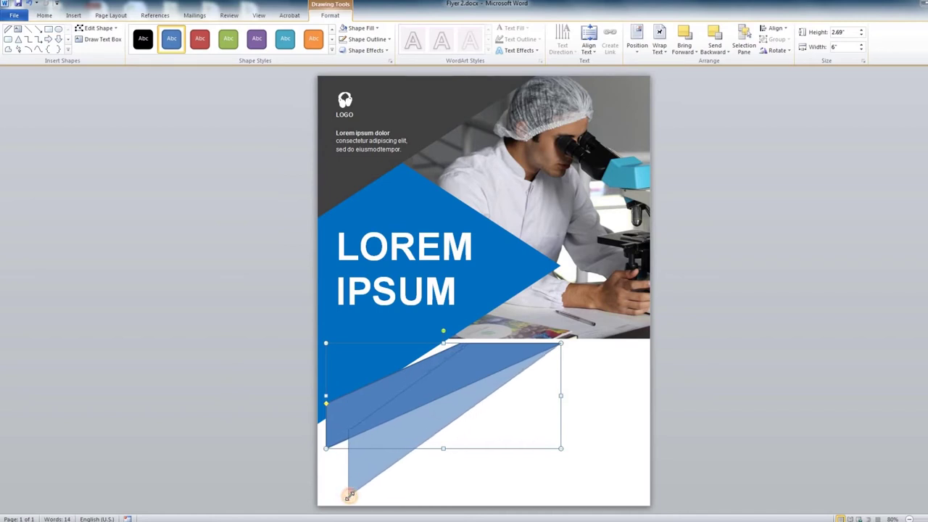
{"action": "left_click_drag", "start_coordinate": [342, 491], "coordinate": [348, 495]}
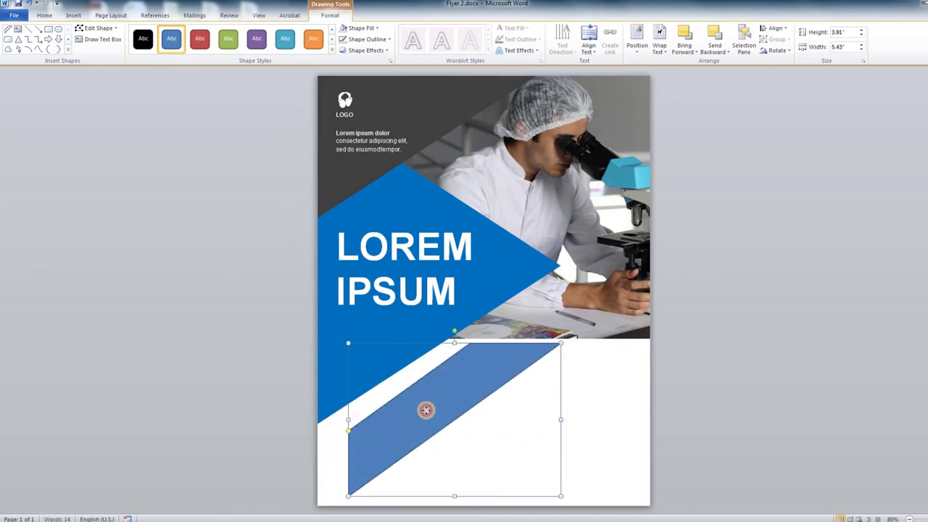
{"action": "left_click_drag", "start_coordinate": [433, 408], "coordinate": [421, 406]}
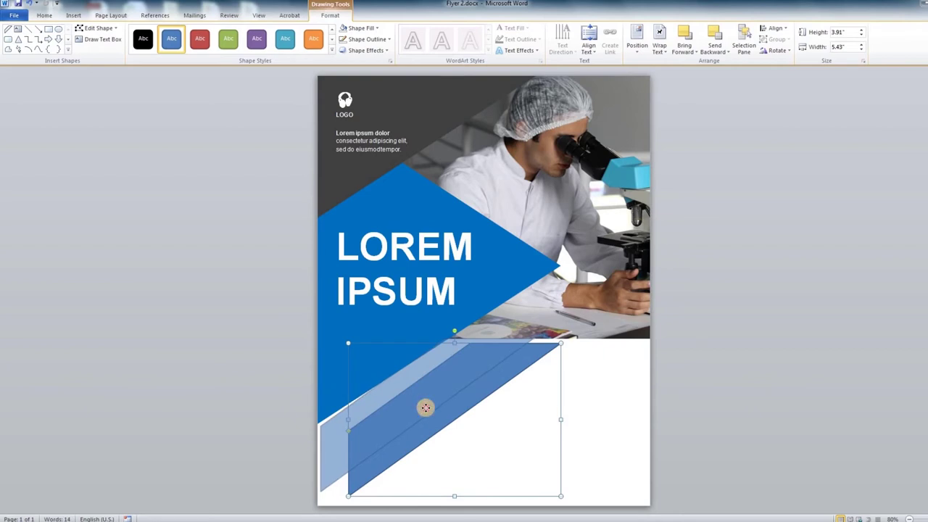
{"action": "left_click_drag", "start_coordinate": [421, 404], "coordinate": [332, 434]}
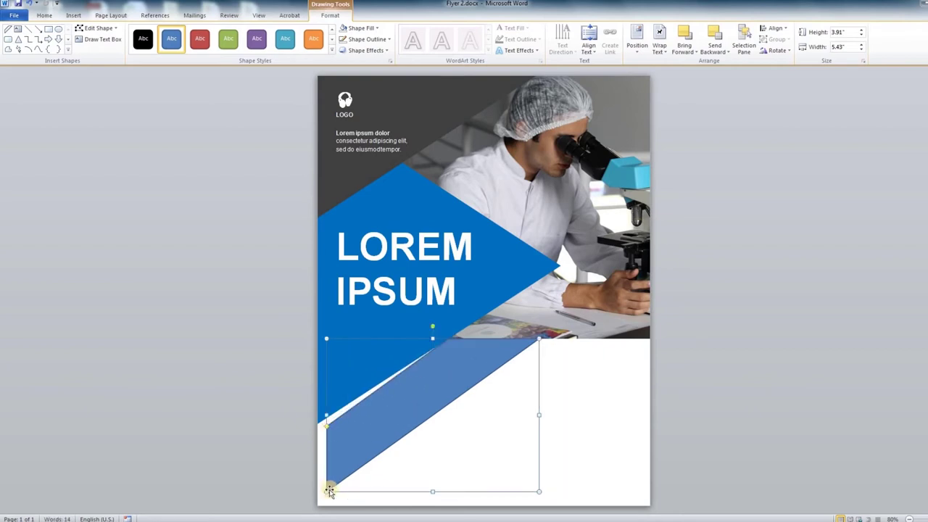
{"action": "left_click_drag", "start_coordinate": [324, 485], "coordinate": [327, 475]}
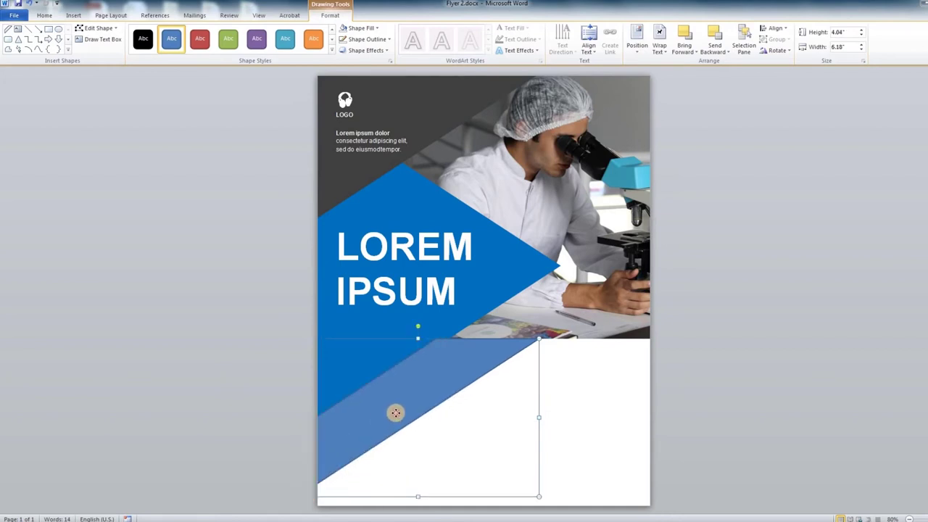
{"action": "left_click_drag", "start_coordinate": [397, 411], "coordinate": [396, 410]}
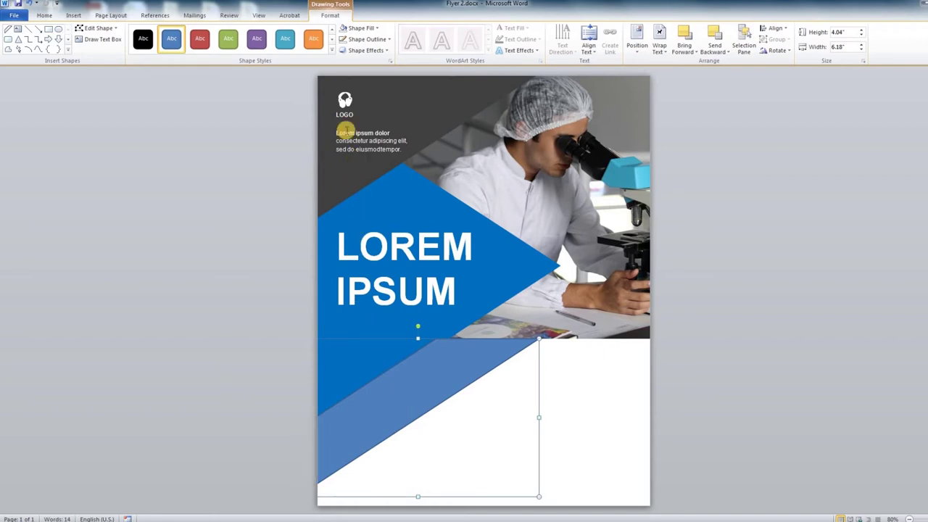
Step: Fill the parallelogram band dark navy and drag it toward position
{"action": "left_click", "coordinate": [365, 32]}
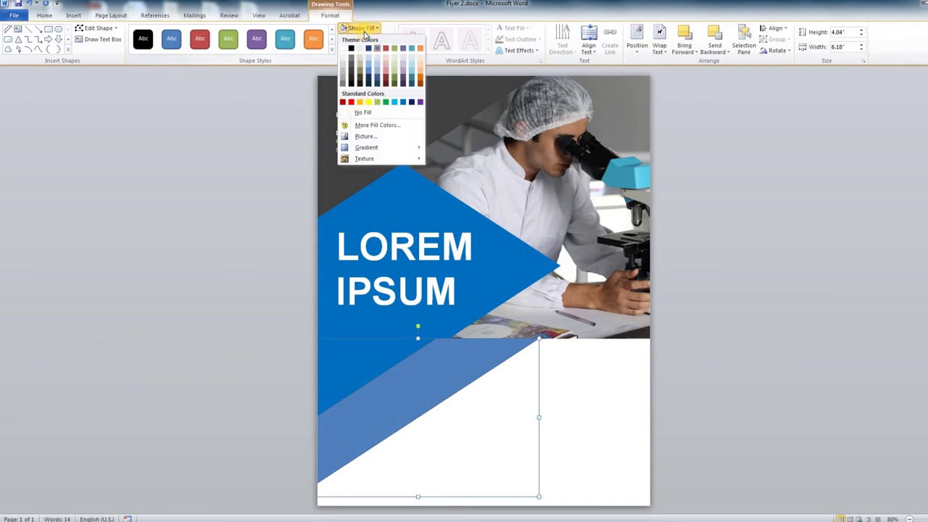
{"action": "left_click", "coordinate": [412, 103]}
{"action": "left_click", "coordinate": [458, 363]}
{"action": "left_click_drag", "start_coordinate": [459, 363], "coordinate": [489, 353]}
Step: Nudge the navy band flush beneath the photo and lower the LOREM IPSUM headline slightly
{"action": "key", "text": "ctrl+Left"}
{"action": "key", "text": "ctrl+Left"}
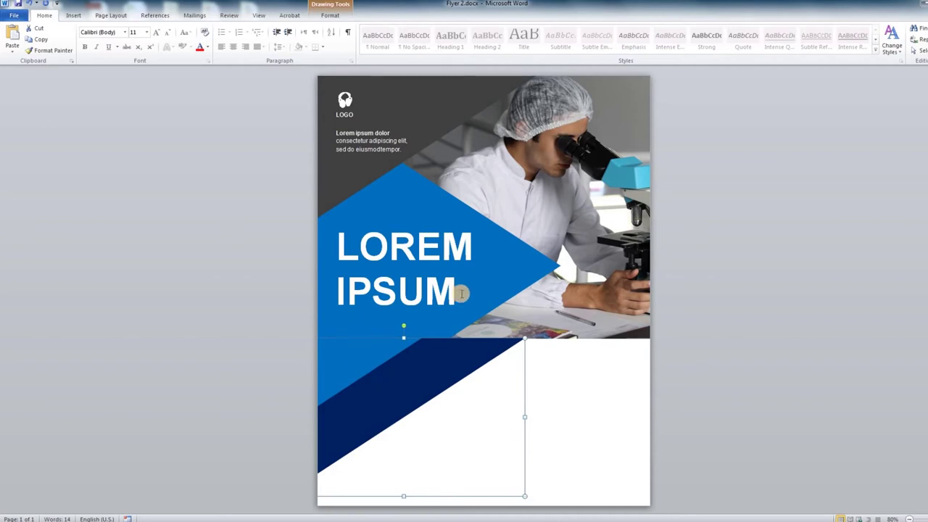
{"action": "key", "text": "Down"}
{"action": "key", "text": "Down"}
{"action": "key", "text": "Down"}
{"action": "key", "text": "Down"}
{"action": "key", "text": "Down"}
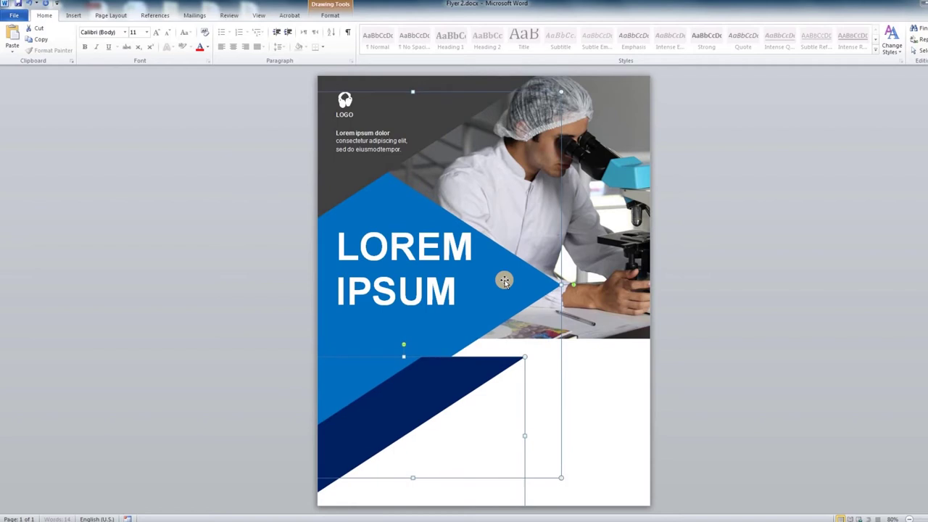
{"action": "key", "text": "Right"}
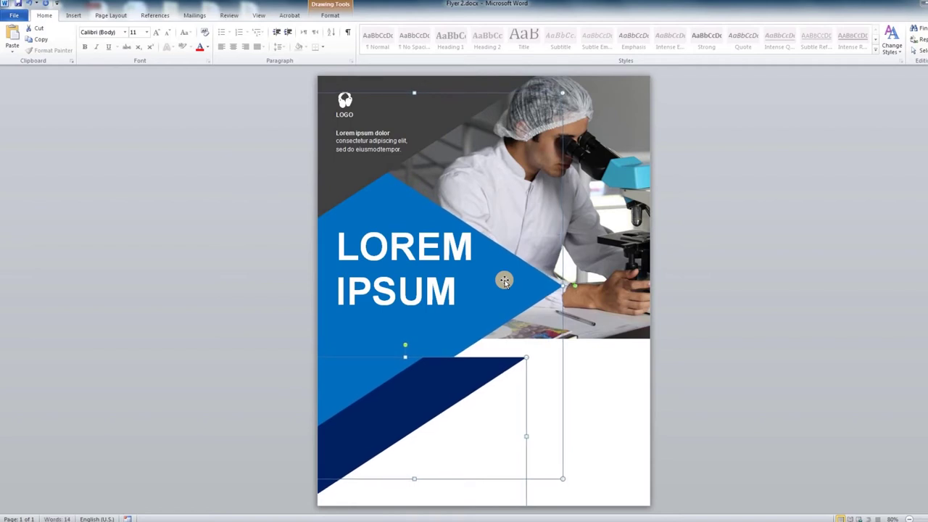
{"action": "key", "text": "Down"}
{"action": "key", "text": "Down"}
{"action": "key", "text": "Down"}
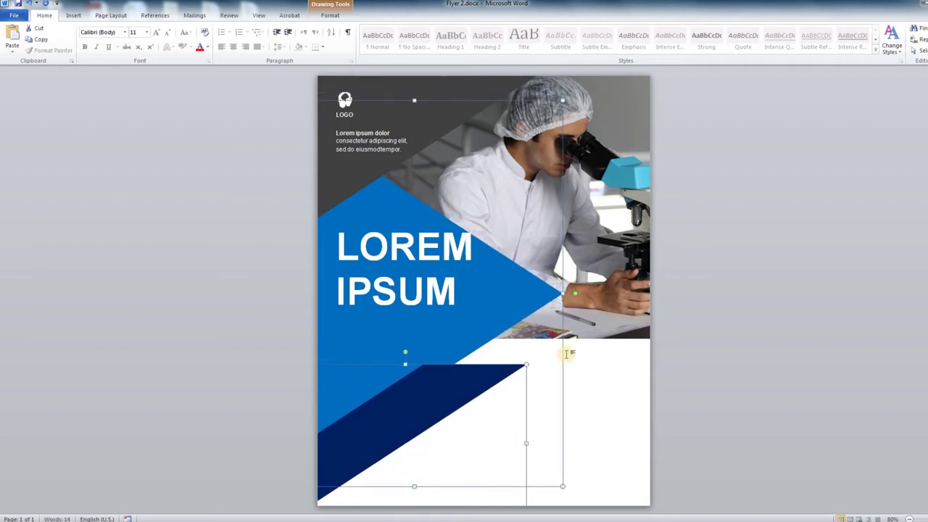
{"action": "left_click", "coordinate": [585, 368]}
{"action": "left_click_drag", "start_coordinate": [460, 379], "coordinate": [478, 365]}
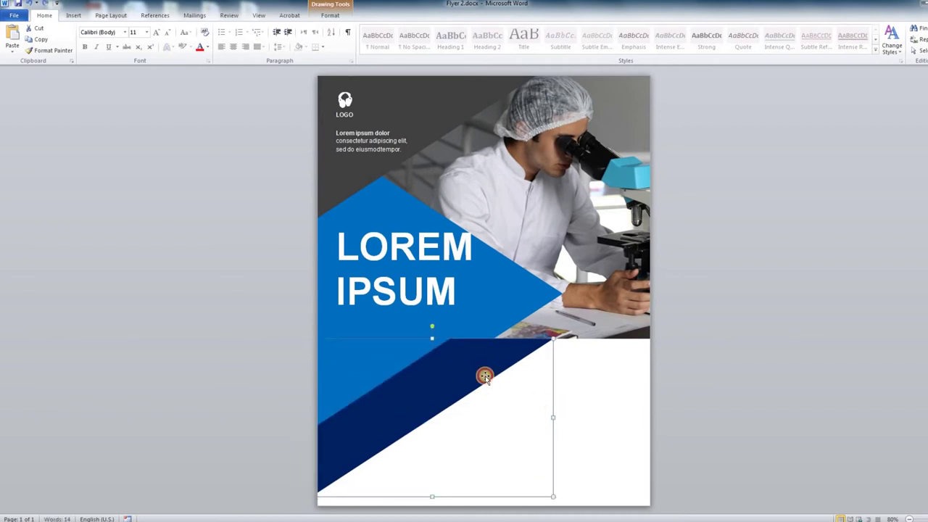
{"action": "left_click", "coordinate": [425, 294]}
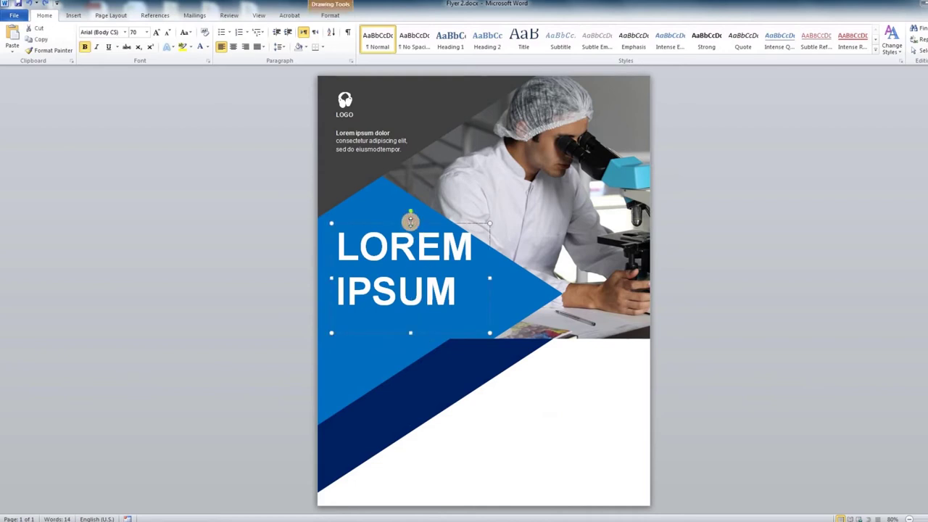
{"action": "key", "text": "Down"}
{"action": "key", "text": "Down"}
{"action": "key", "text": "Down"}
{"action": "key", "text": "Down"}
{"action": "key", "text": "Down"}
{"action": "key", "text": "Down"}
{"action": "key", "text": "Down"}
{"action": "key", "text": "Down"}
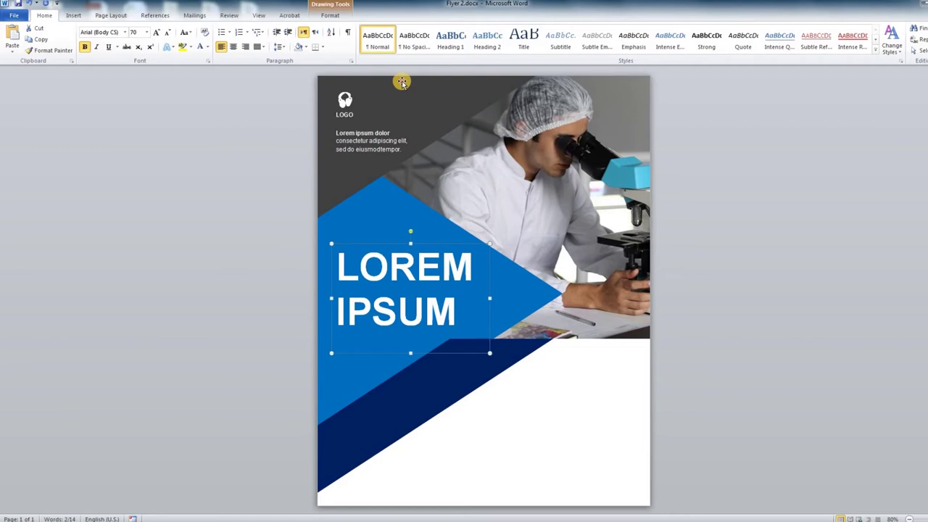
Step: Copy the top-left headphone logo onto the navy band as a diagonal row of white icons
{"action": "left_click", "coordinate": [401, 82]}
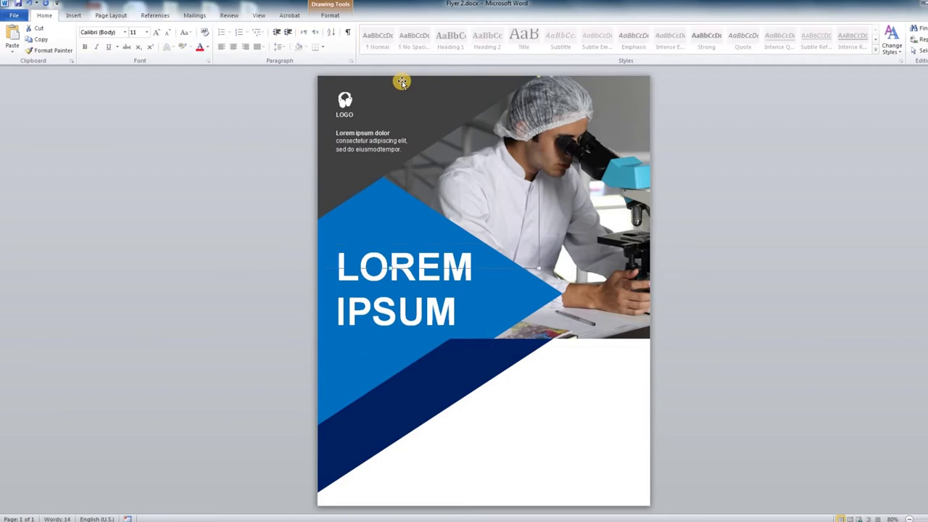
{"action": "left_click", "coordinate": [347, 101]}
{"action": "left_click_drag", "start_coordinate": [351, 96], "coordinate": [458, 360]}
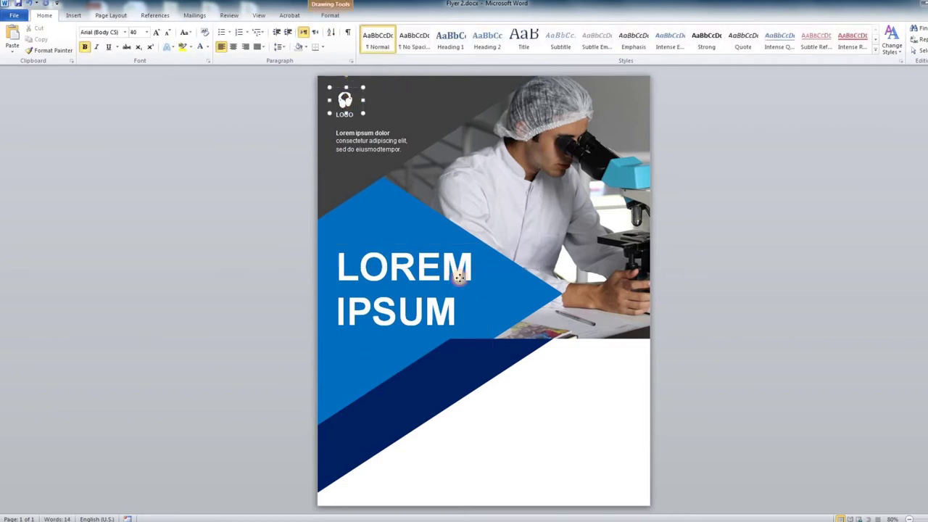
{"action": "left_click_drag", "start_coordinate": [458, 360], "coordinate": [358, 425]}
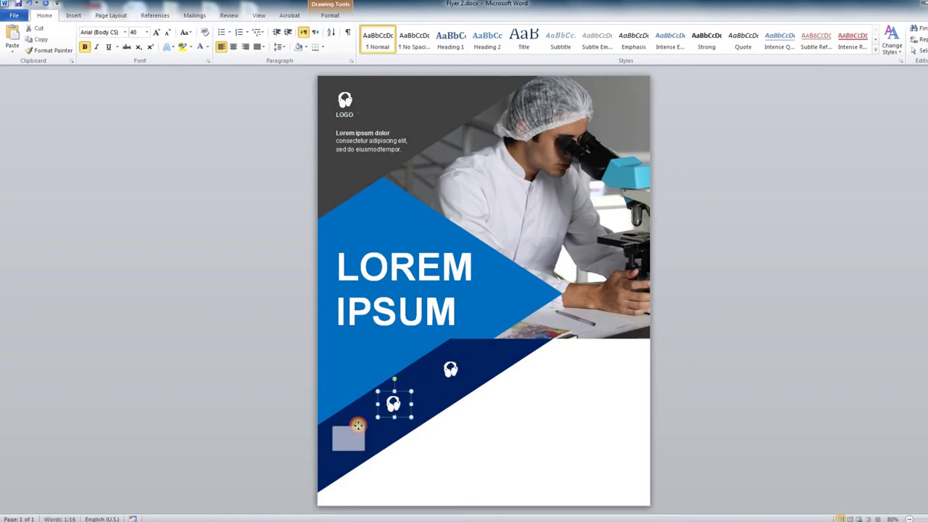
{"action": "left_click_drag", "start_coordinate": [362, 423], "coordinate": [367, 417]}
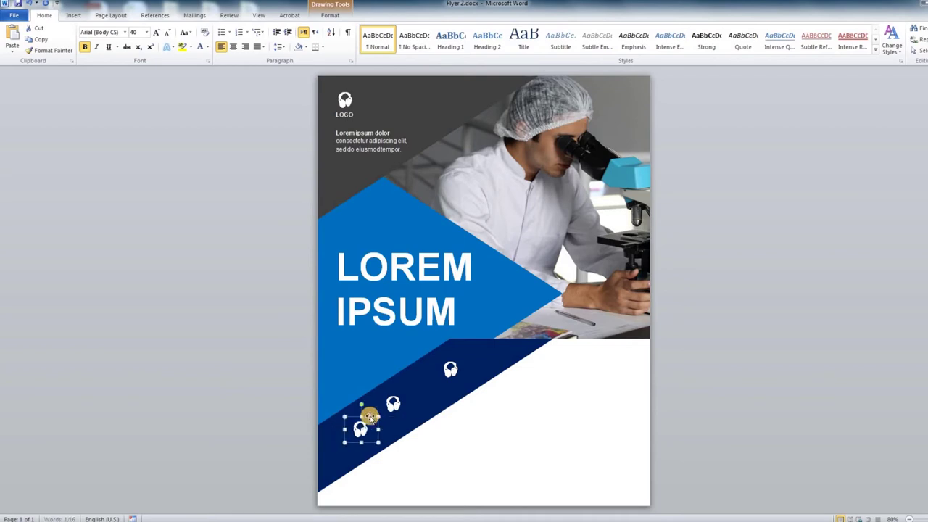
{"action": "left_click", "coordinate": [377, 133]}
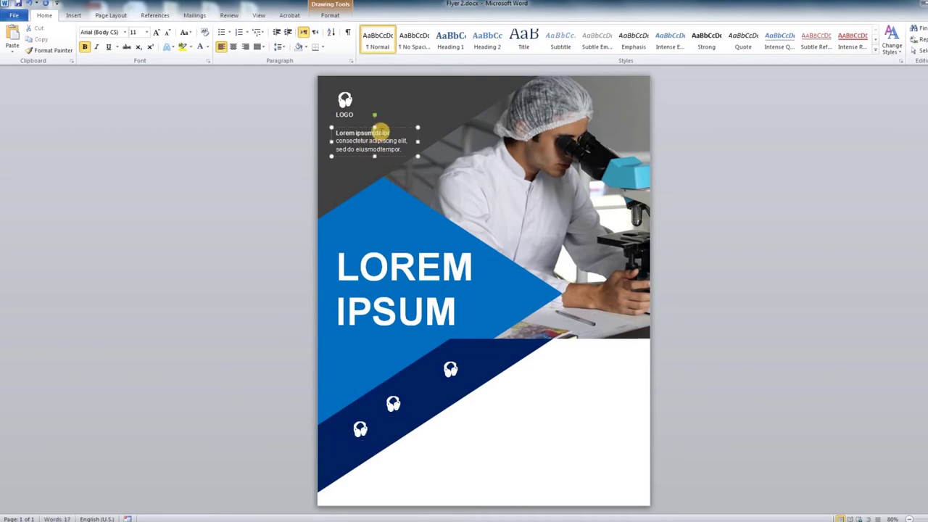
Step: Copy the Lorem ipsum dolor box under the lowest icon and trim it to 'Lorem ipsum' at size 12
{"action": "left_click_drag", "start_coordinate": [386, 129], "coordinate": [372, 435]}
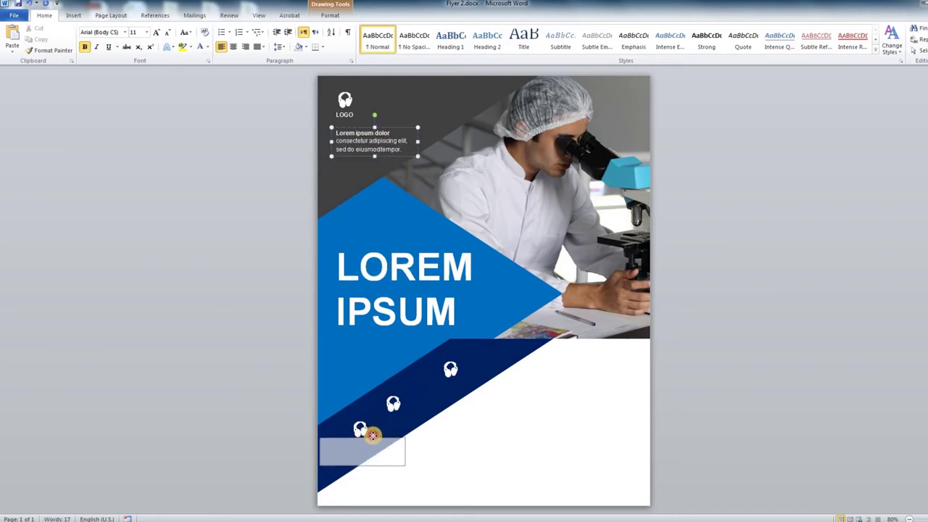
{"action": "left_click_drag", "start_coordinate": [373, 437], "coordinate": [366, 435]}
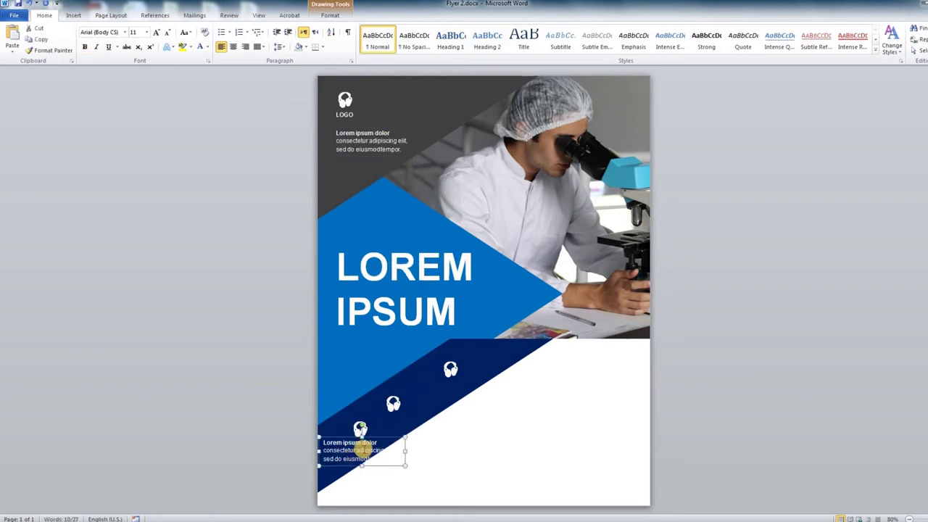
{"action": "left_click_drag", "start_coordinate": [362, 442], "coordinate": [379, 461]}
{"action": "key", "text": "Delete"}
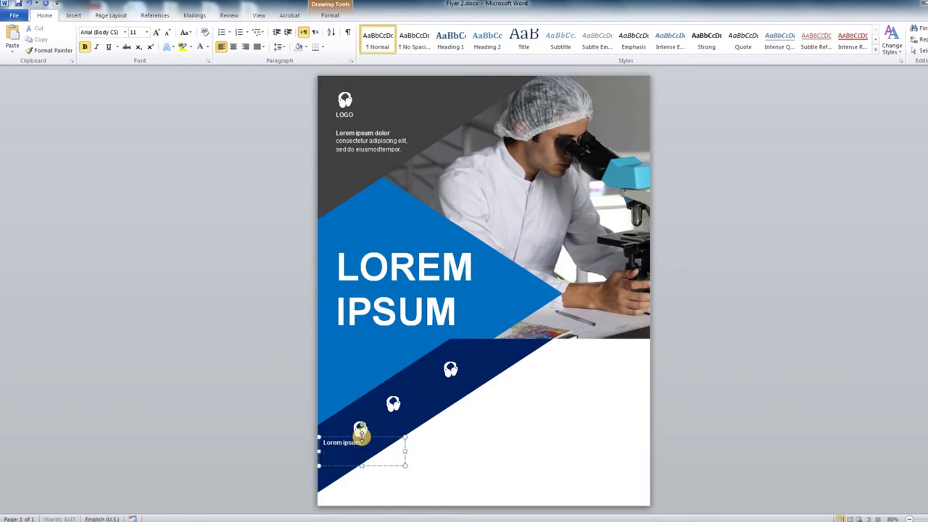
{"action": "left_click", "coordinate": [324, 439]}
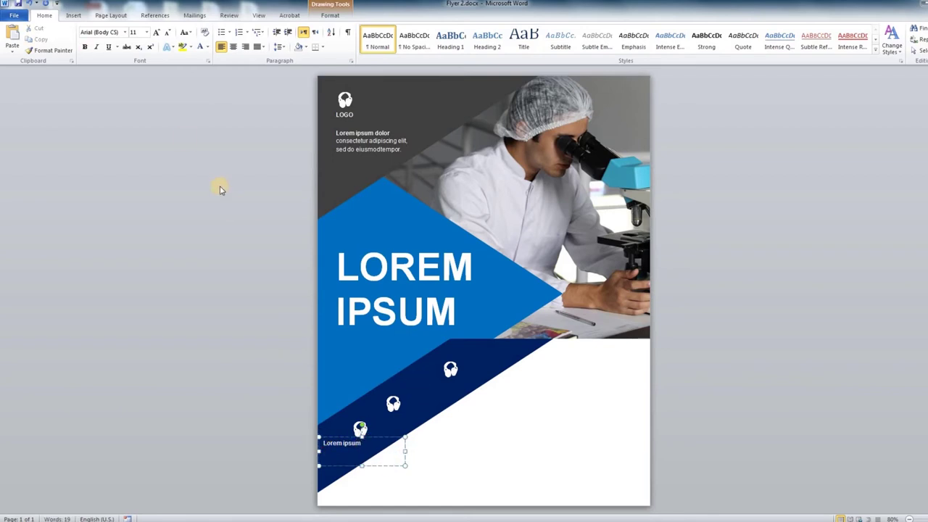
{"action": "key", "text": "ctrl+a"}
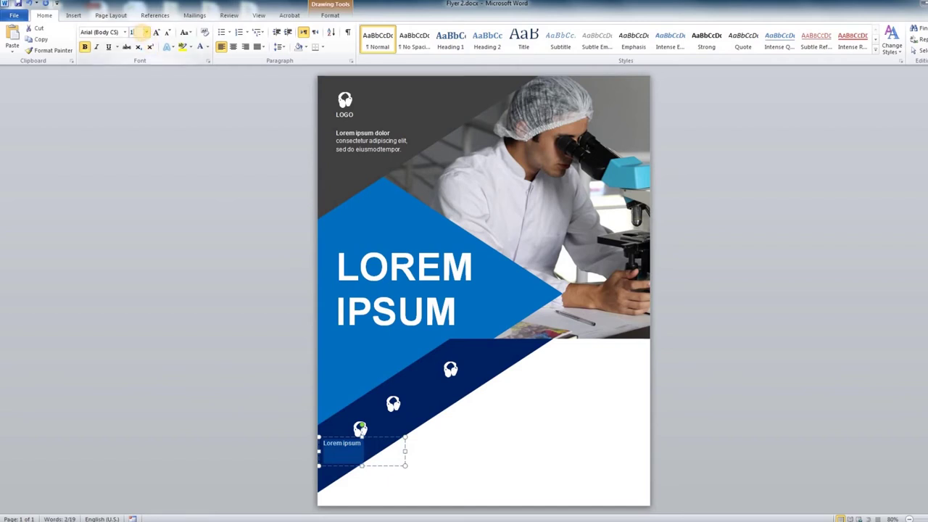
Step: Nudge the label and the lowest icon so the icon sits just above its caption
{"action": "left_click_drag", "start_coordinate": [385, 466], "coordinate": [374, 453]}
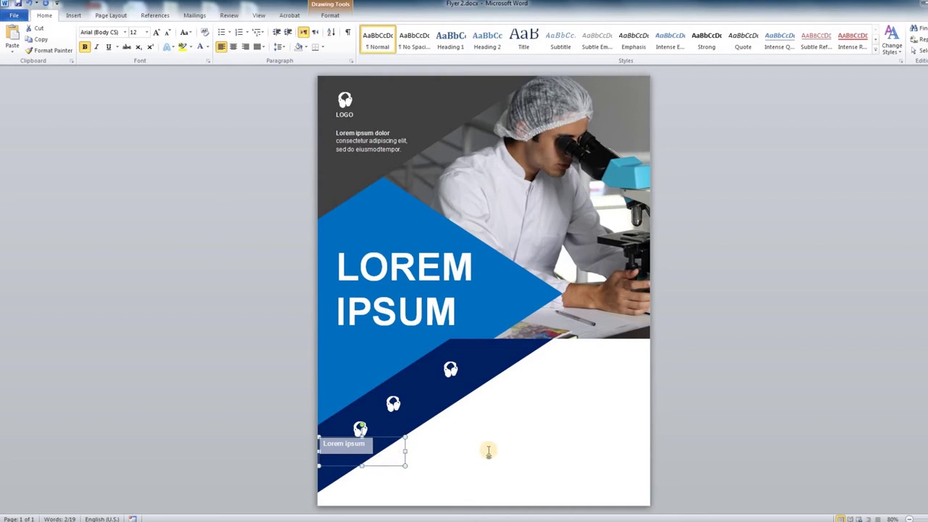
{"action": "key", "text": "Right"}
{"action": "key", "text": "Up"}
{"action": "key", "text": "Up"}
{"action": "key", "text": "Right"}
{"action": "key", "text": "Right"}
{"action": "key", "text": "Up"}
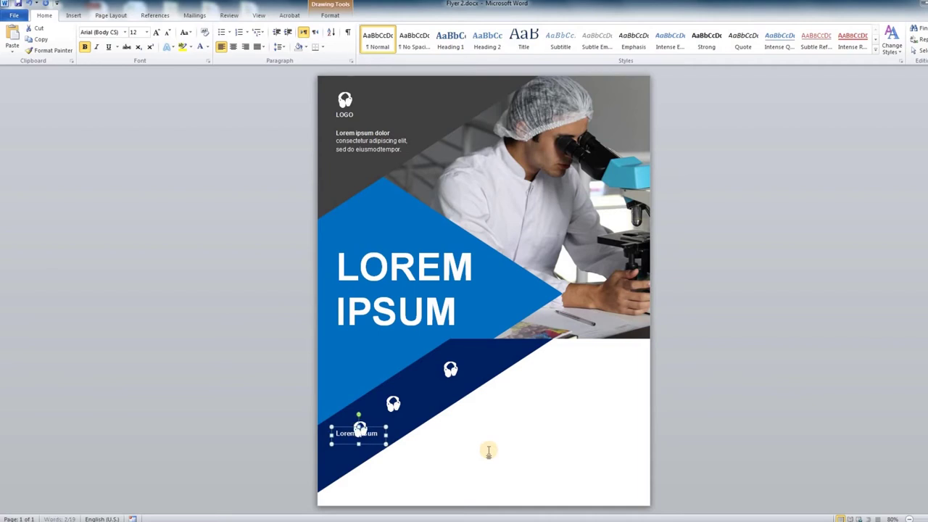
{"action": "key", "text": "Right"}
{"action": "key", "text": "Right"}
{"action": "key", "text": "Right"}
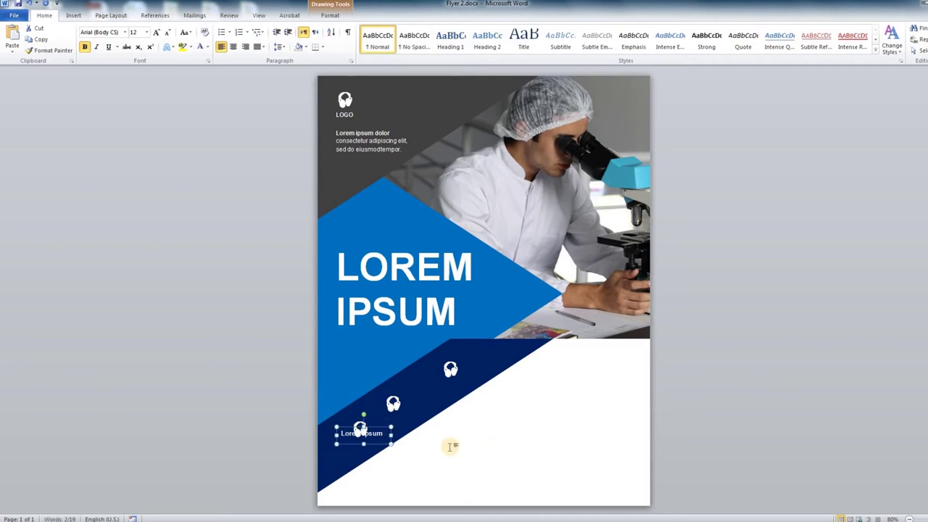
{"action": "left_click", "coordinate": [360, 419]}
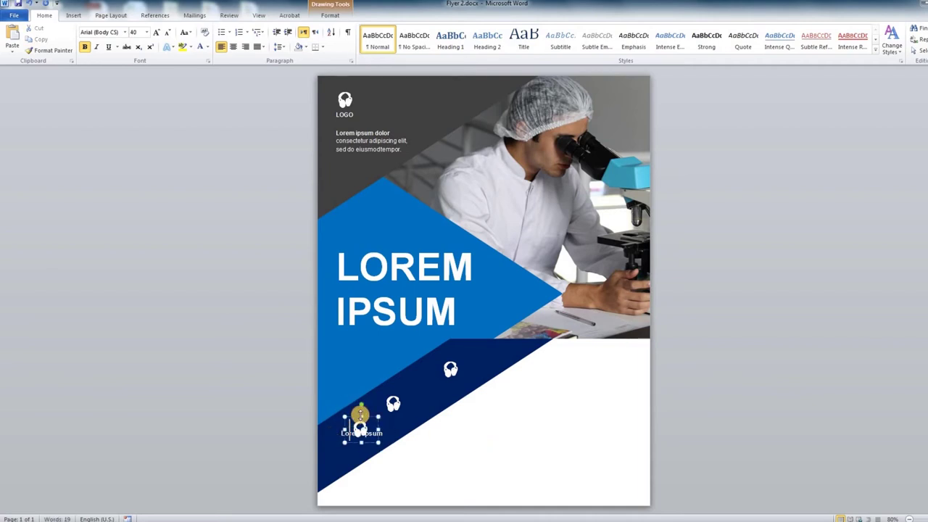
{"action": "key", "text": "Up"}
{"action": "key", "text": "Up"}
{"action": "key", "text": "Up"}
{"action": "key", "text": "Up"}
{"action": "key", "text": "Up"}
{"action": "key", "text": "Up"}
{"action": "key", "text": "Up"}
{"action": "key", "text": "Up"}
{"action": "key", "text": "Right"}
{"action": "key", "text": "Right"}
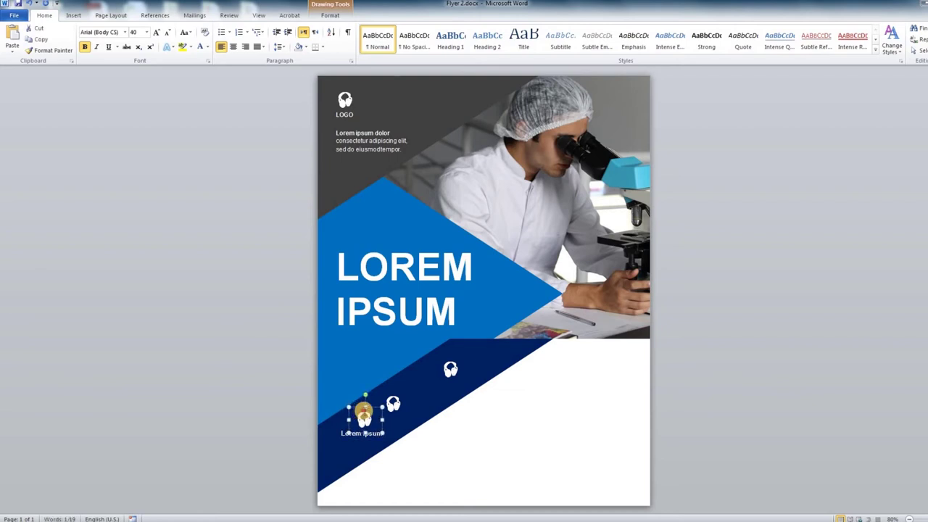
{"action": "double_click", "coordinate": [363, 418]}
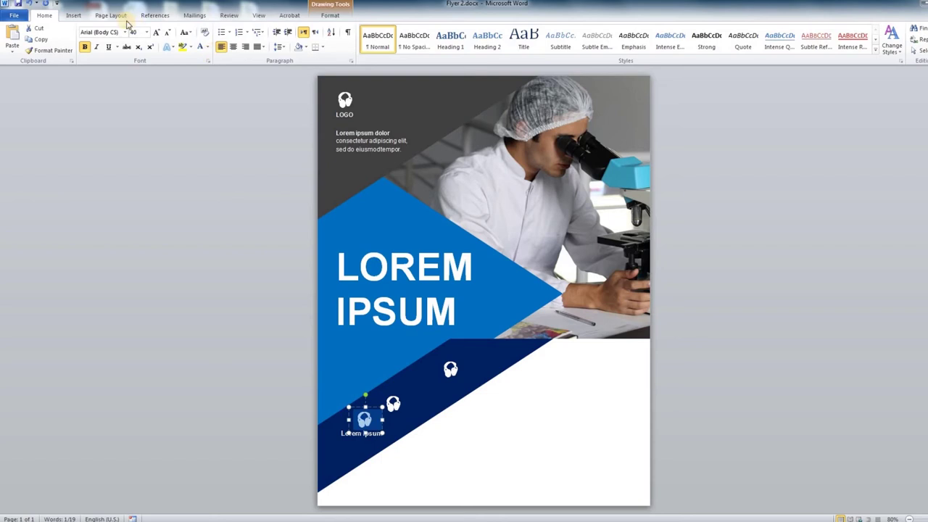
Step: Replace the lowest icon with a speaking-head symbol
{"action": "left_click", "coordinate": [77, 16]}
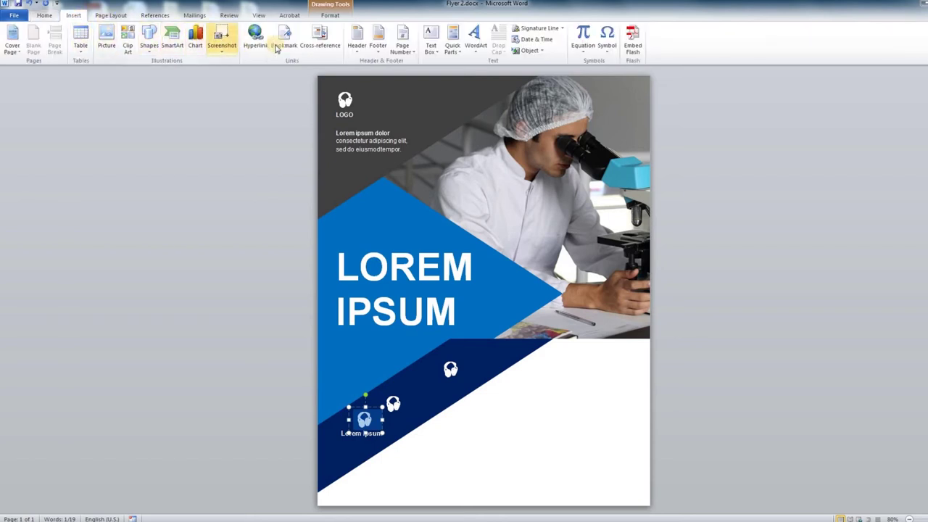
{"action": "left_click", "coordinate": [607, 43]}
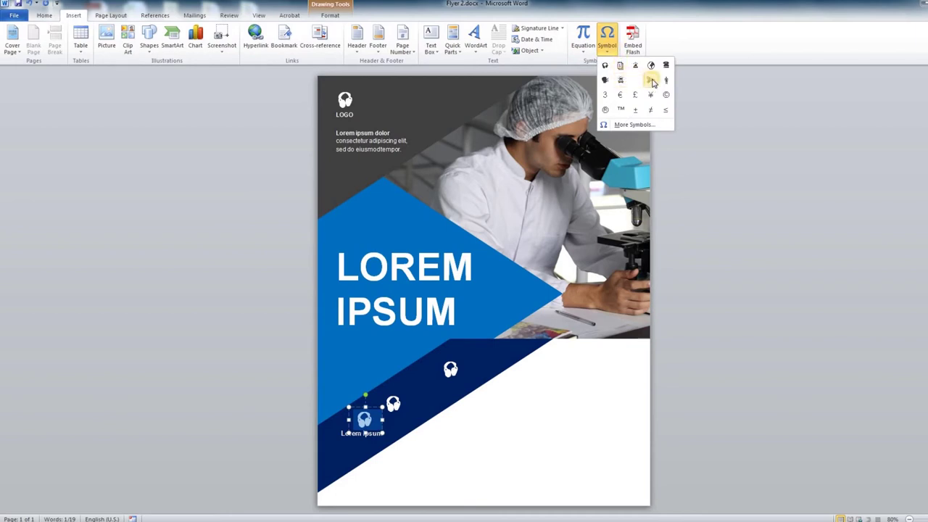
{"action": "left_click", "coordinate": [605, 79]}
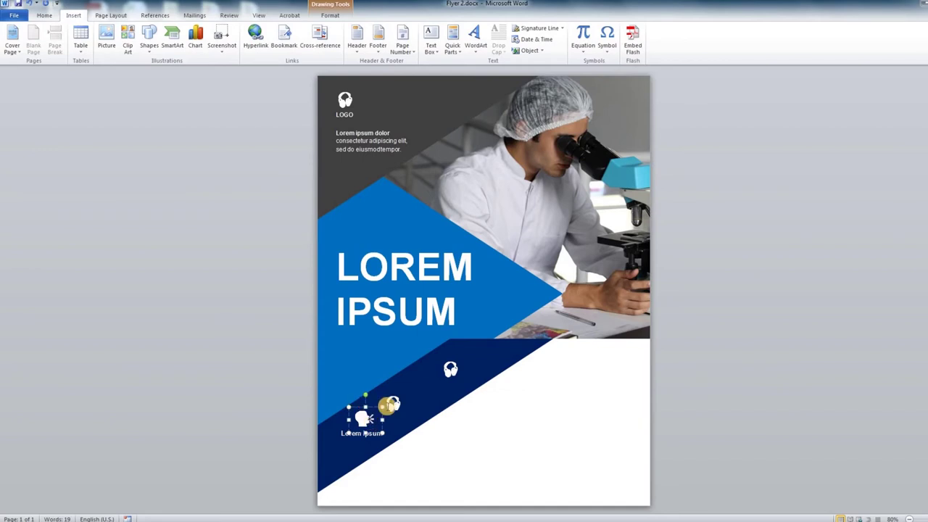
Step: Move the middle icon up-right along the band and copy a 'Lorem ipsum' label beneath it
{"action": "left_click", "coordinate": [395, 397]}
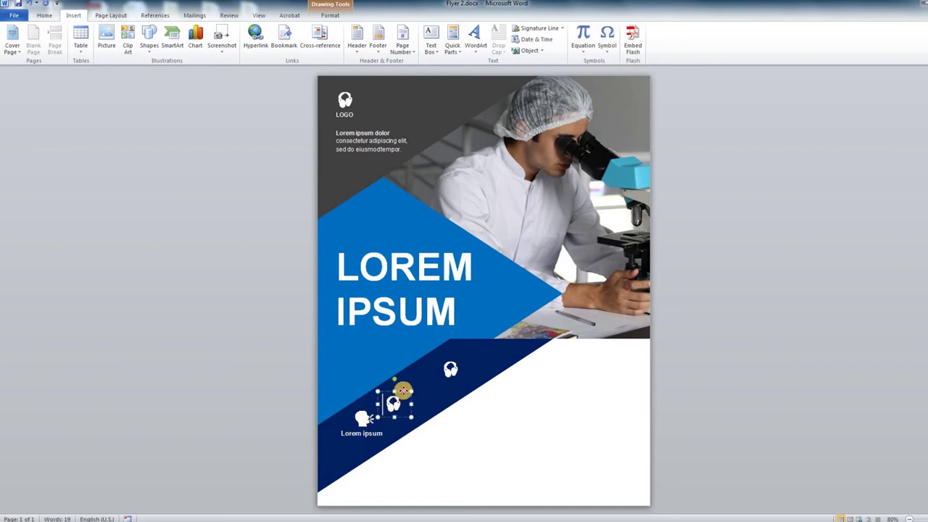
{"action": "left_click_drag", "start_coordinate": [403, 391], "coordinate": [427, 373]}
{"action": "left_click", "coordinate": [376, 425]}
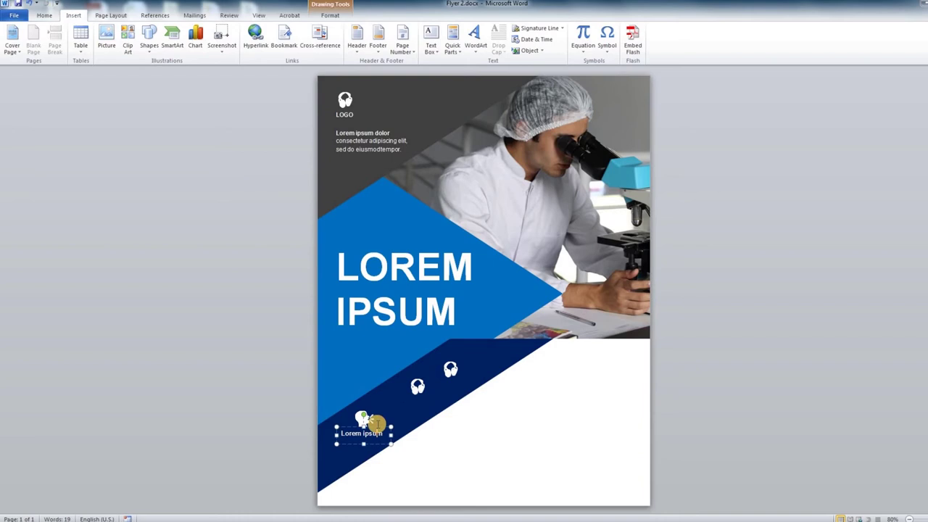
{"action": "left_click_drag", "start_coordinate": [376, 425], "coordinate": [421, 392], "text": "ctrl"}
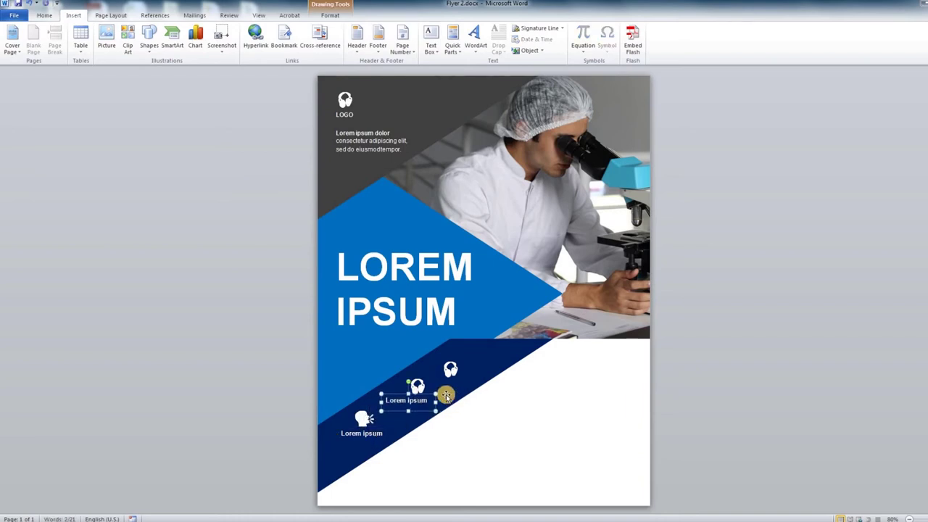
{"action": "left_click", "coordinate": [418, 386]}
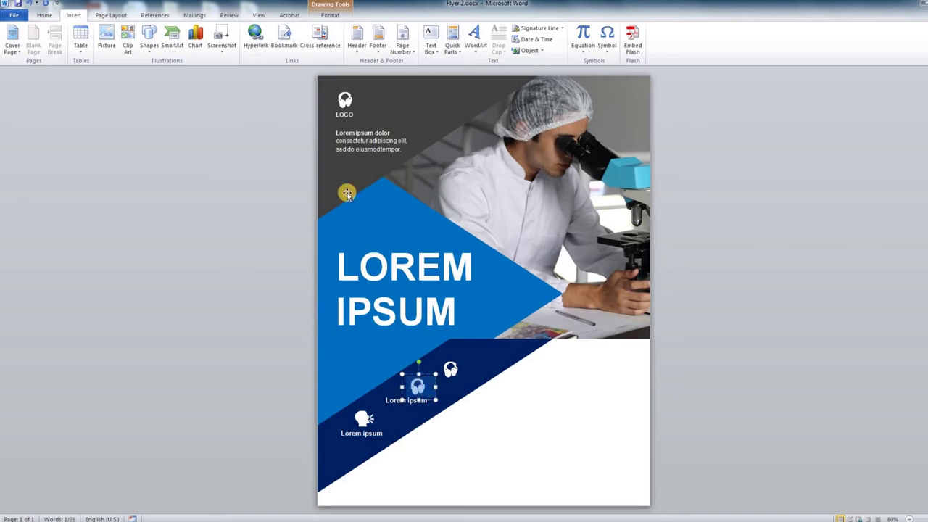
Step: Replace the middle icon with the Webdings chart symbol (character 153)
{"action": "left_click", "coordinate": [606, 45]}
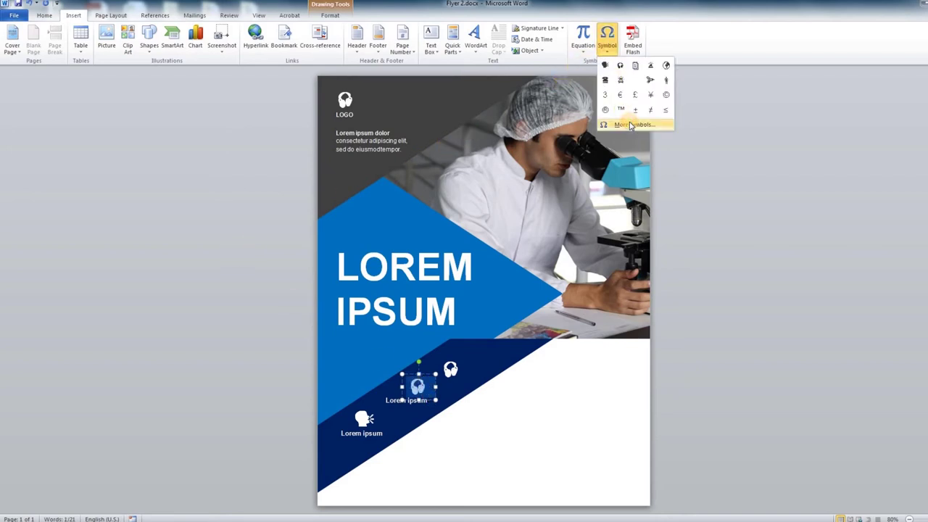
{"action": "left_click", "coordinate": [630, 124]}
{"action": "left_click", "coordinate": [635, 178]}
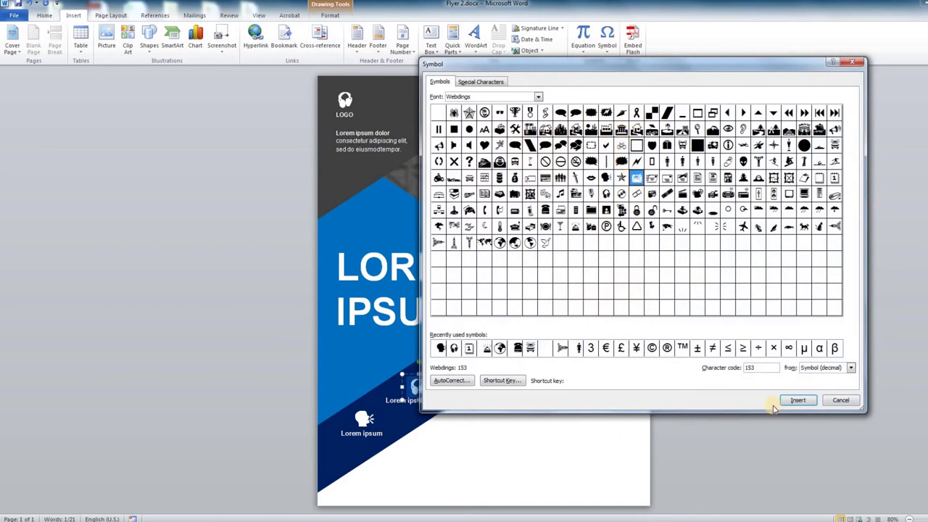
{"action": "left_click", "coordinate": [790, 404]}
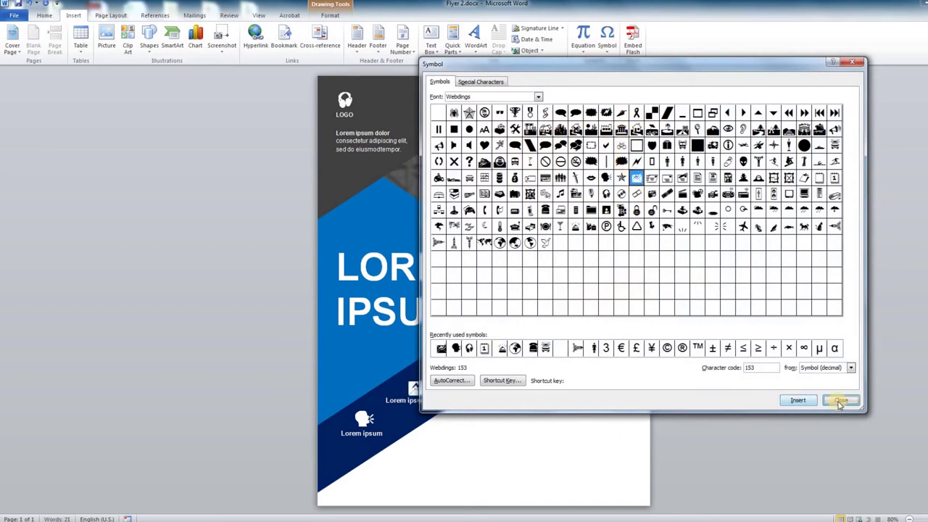
{"action": "key", "text": "Escape"}
{"action": "left_click", "coordinate": [424, 370]}
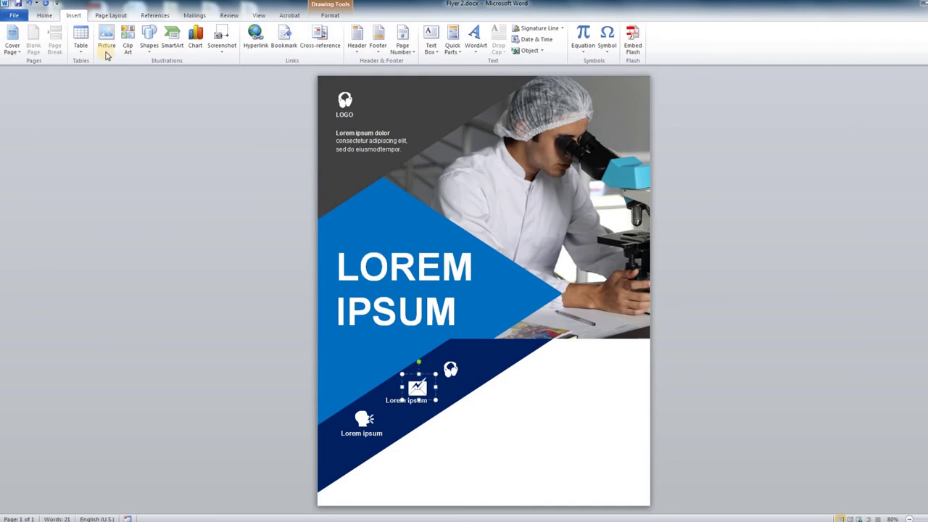
Step: Set the chart icon to size 32 and centre it above its label
{"action": "left_click", "coordinate": [45, 15]}
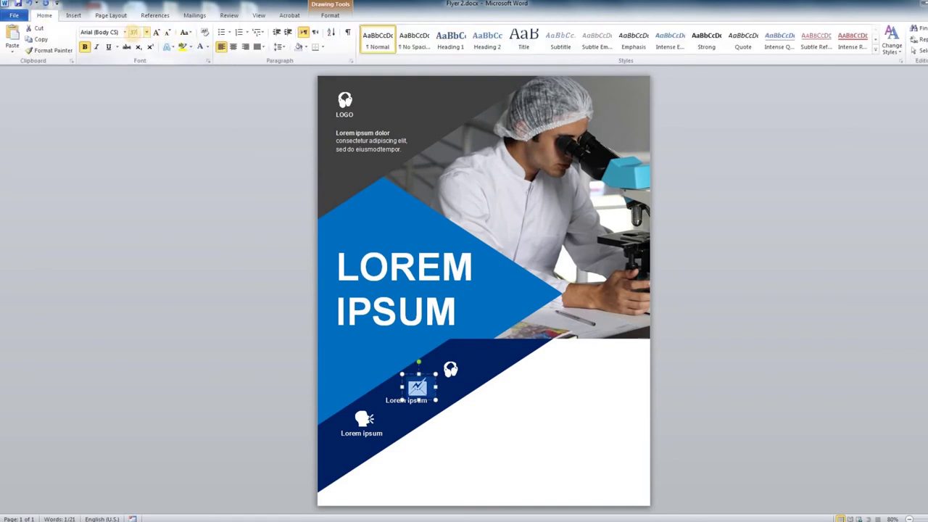
{"action": "left_click", "coordinate": [156, 34]}
{"action": "left_click", "coordinate": [142, 33]}
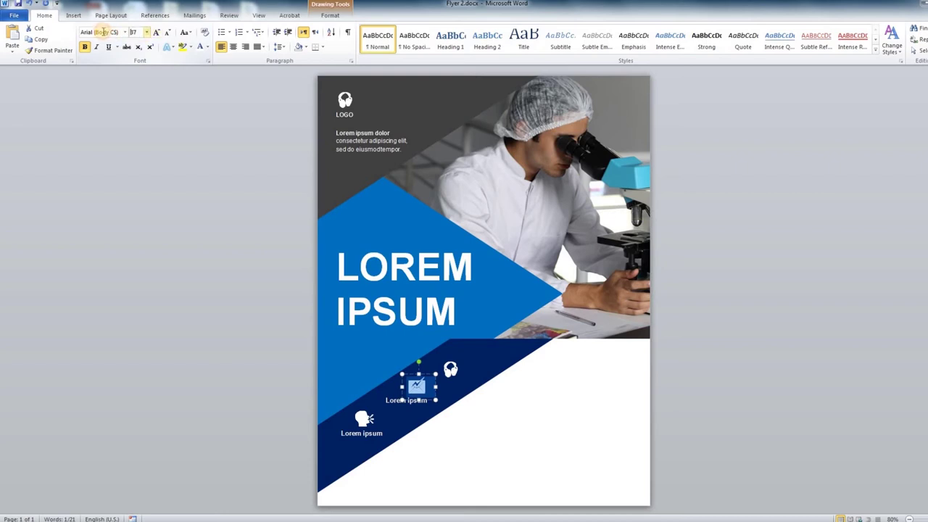
{"action": "type", "text": "2"}
{"action": "key", "text": "Return"}
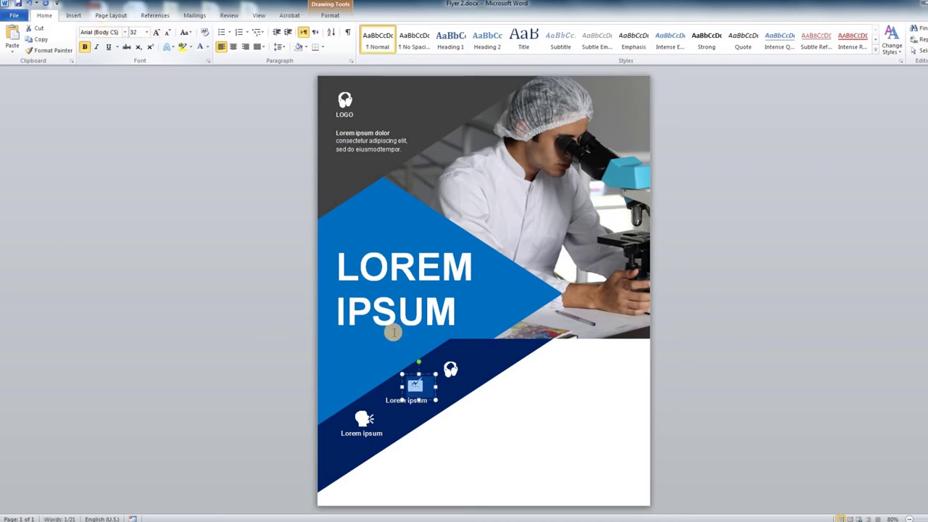
{"action": "key", "text": "Left"}
{"action": "key", "text": "Right"}
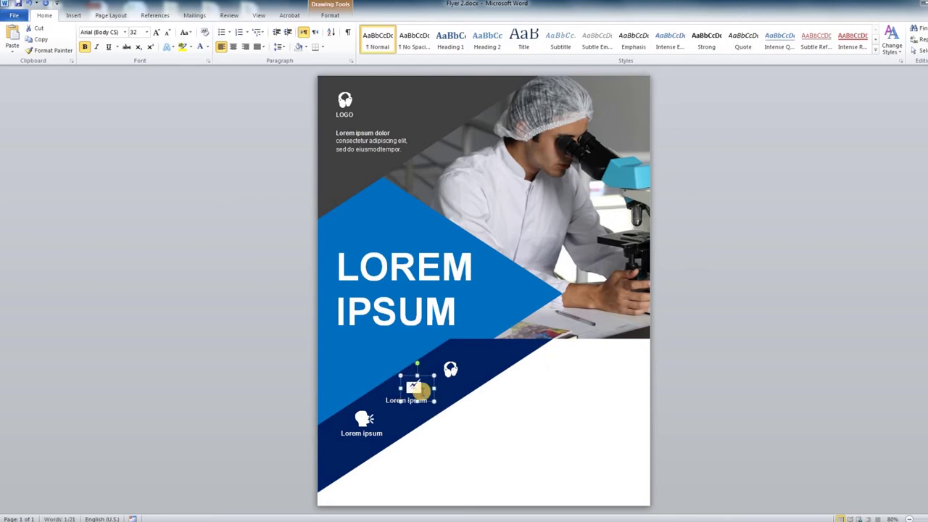
Step: Place a 'Lorem ipsum' label under the top headphone icon and align the icon above it
{"action": "left_click", "coordinate": [424, 395]}
{"action": "left_click_drag", "start_coordinate": [425, 396], "coordinate": [453, 368]}
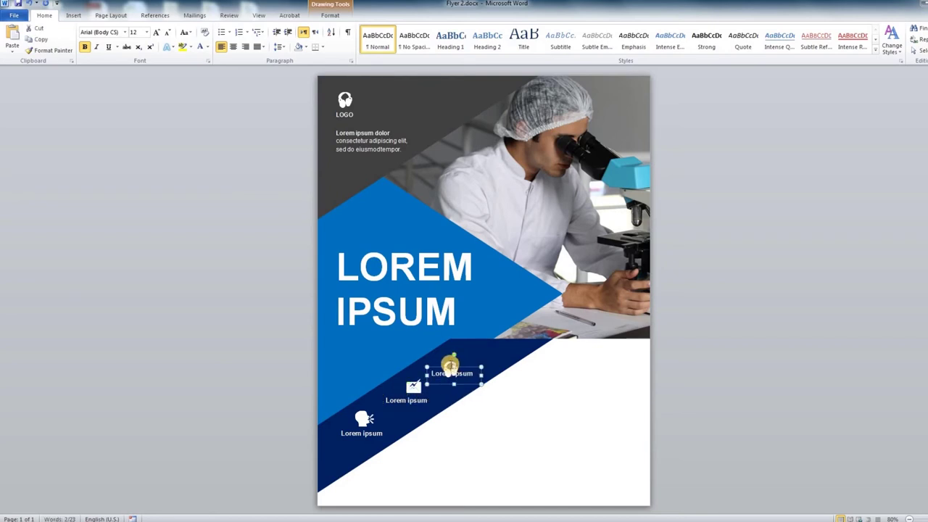
{"action": "left_click", "coordinate": [450, 359]}
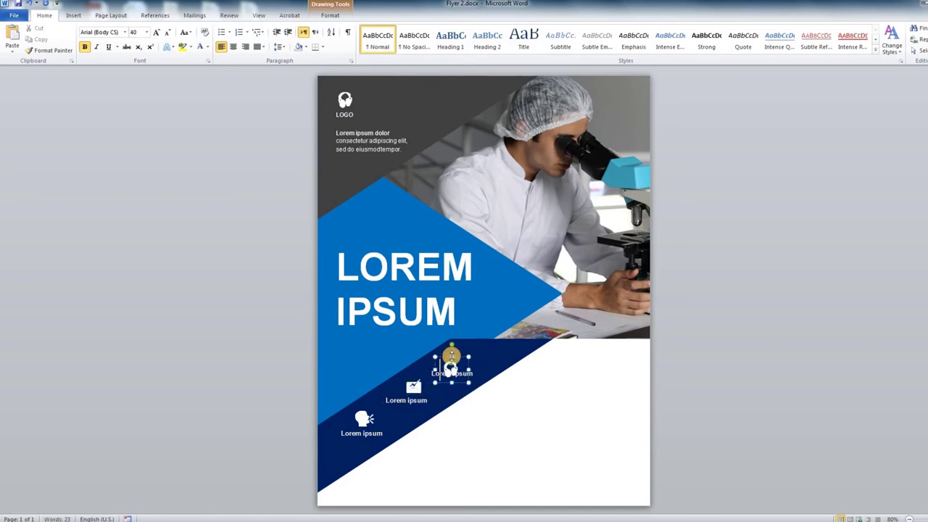
{"action": "left_click_drag", "start_coordinate": [450, 369], "coordinate": [453, 364]}
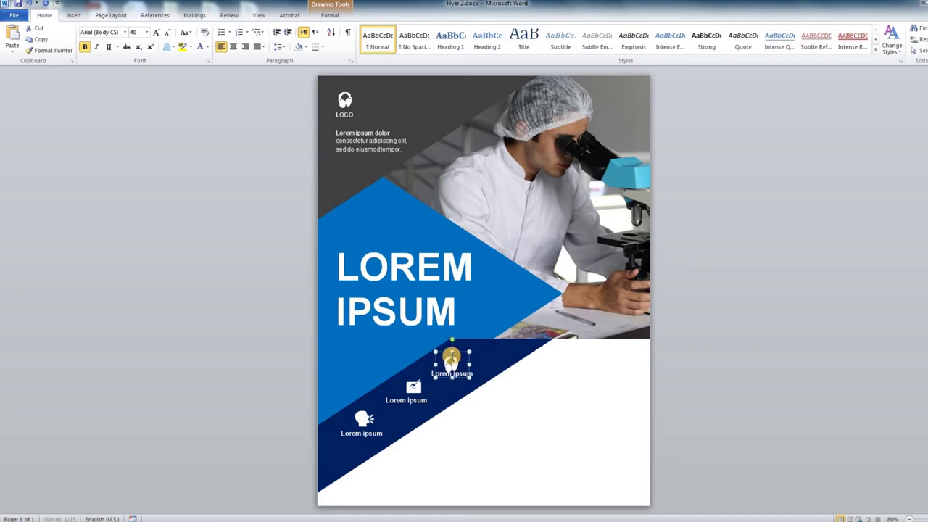
{"action": "left_click_drag", "start_coordinate": [452, 362], "coordinate": [452, 359]}
Step: Nudge the headphone icon and its label together up and right along the band's edge
{"action": "left_click", "coordinate": [467, 374], "text": "shift"}
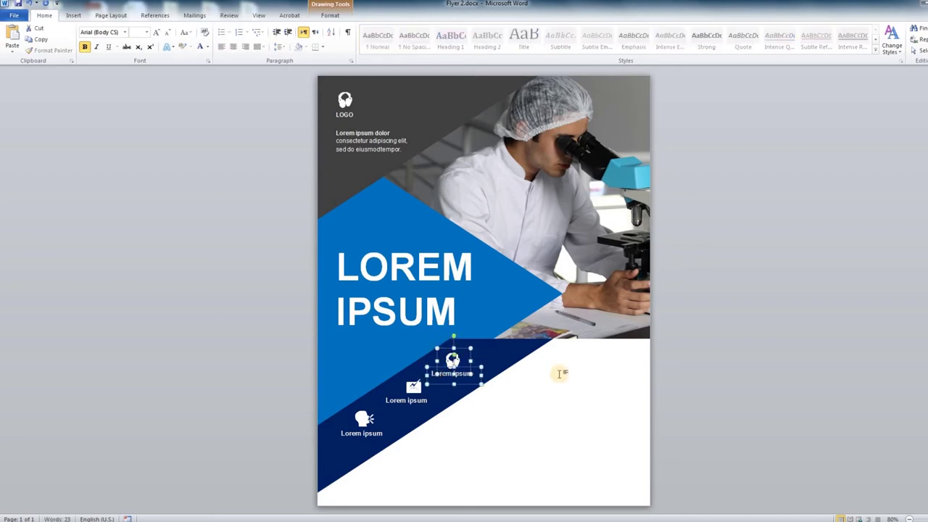
{"action": "key", "text": "Right"}
{"action": "key", "text": "Up"}
{"action": "key", "text": "Up"}
{"action": "key", "text": "Right"}
{"action": "key", "text": "Up"}
{"action": "key", "text": "Right"}
{"action": "left_click", "coordinate": [556, 371]}
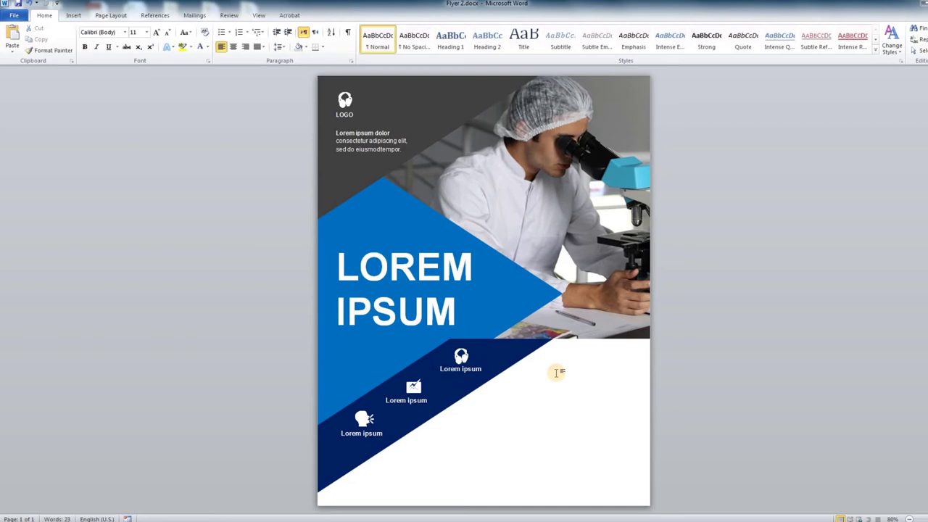
Step: Copy the Lorem ipsum dolor text box to the white lower-right area with dark grey text
{"action": "left_click", "coordinate": [378, 147]}
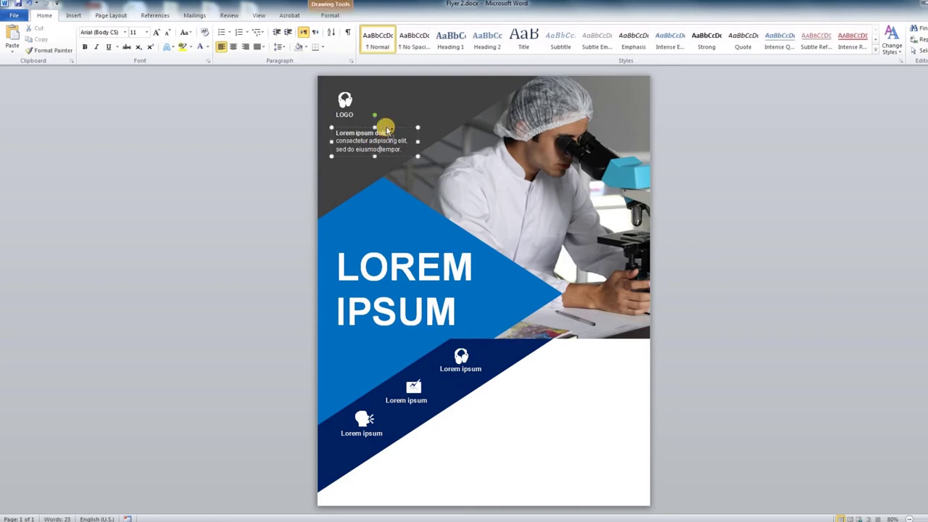
{"action": "left_click_drag", "start_coordinate": [386, 134], "coordinate": [596, 389]}
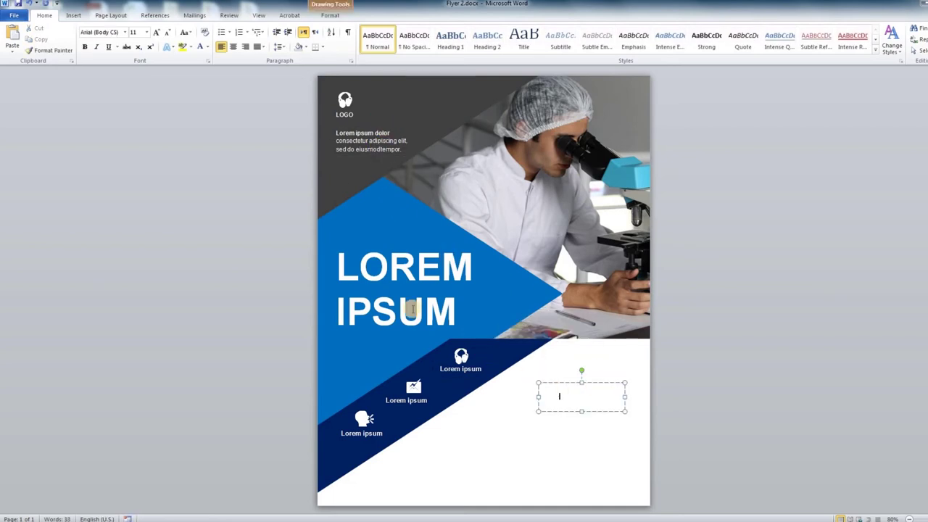
{"action": "key", "text": "ctrl+a"}
{"action": "left_click", "coordinate": [208, 48]}
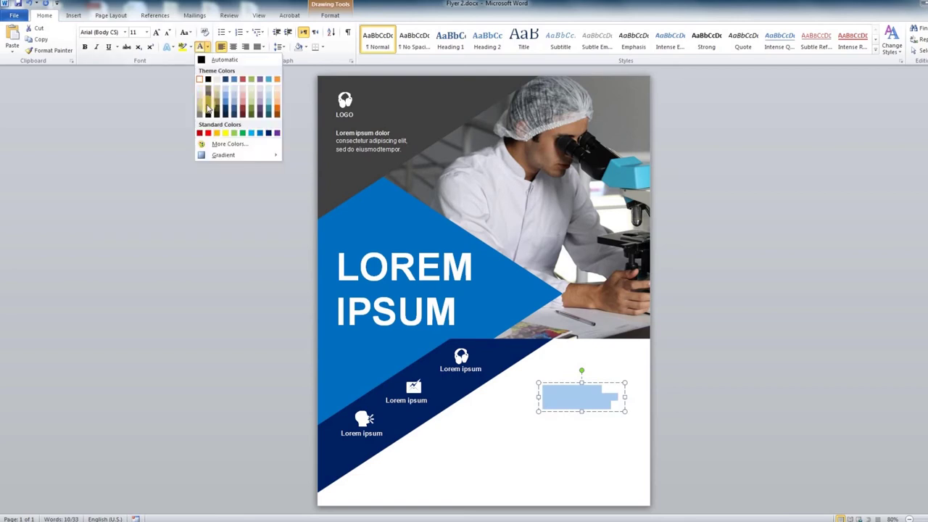
{"action": "left_click", "coordinate": [208, 111]}
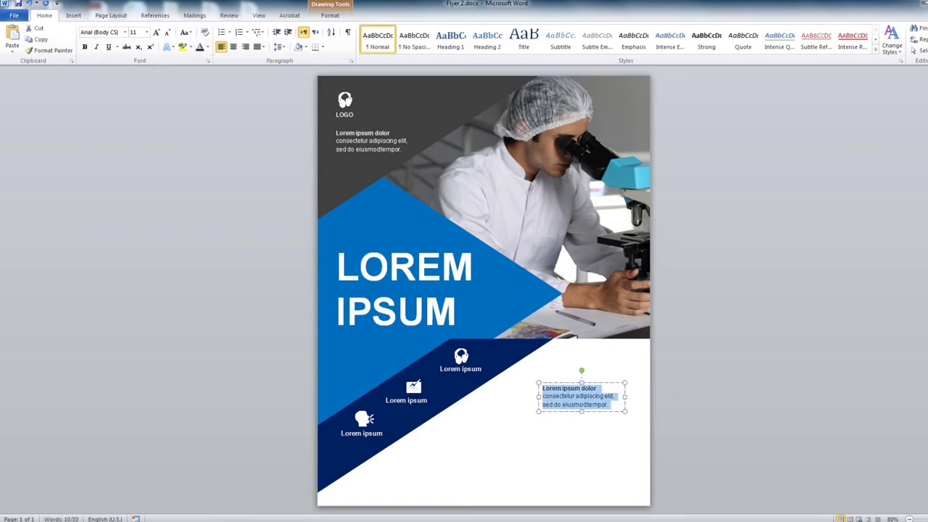
Step: Copy the three-line body paragraph from Notepad and select the lower-right box's text
{"action": "key", "text": "alt+Tab"}
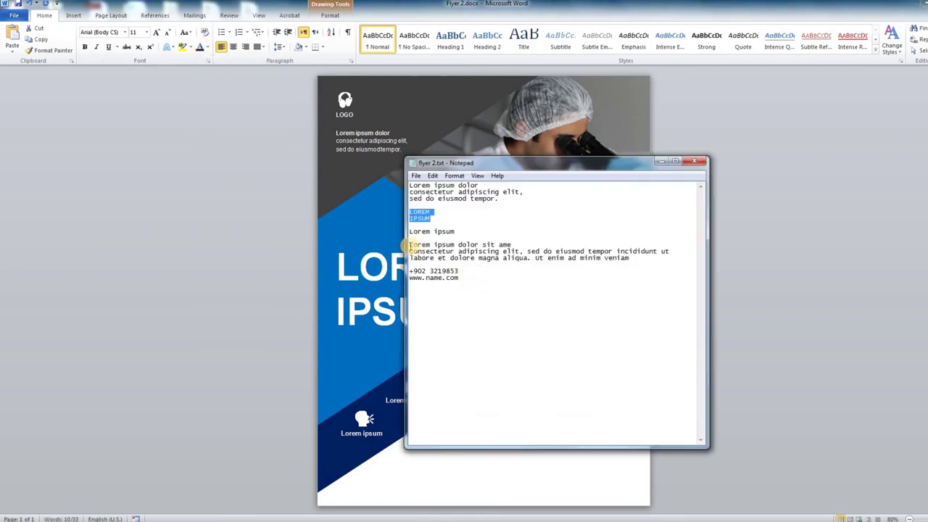
{"action": "left_click_drag", "start_coordinate": [408, 245], "coordinate": [617, 261]}
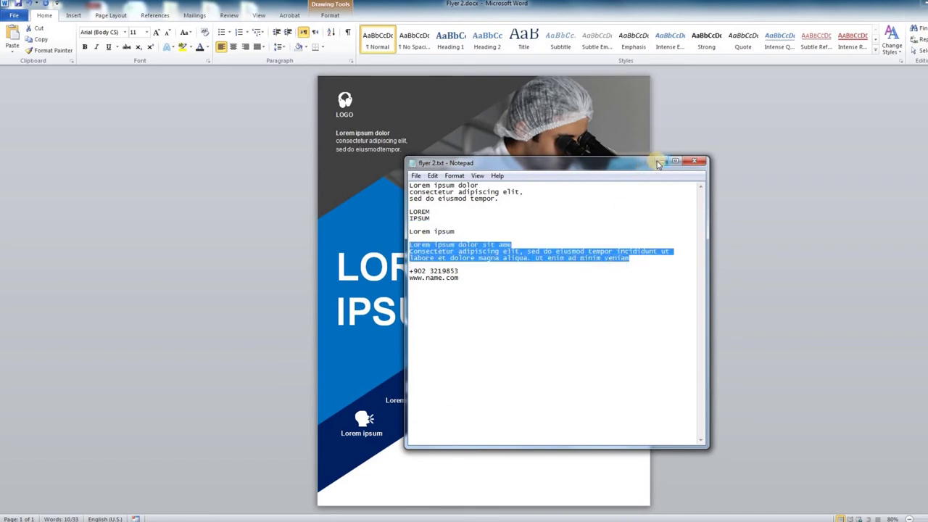
{"action": "key", "text": "alt+Tab"}
{"action": "left_click", "coordinate": [570, 395]}
{"action": "key", "text": "ctrl+a"}
Step: Paste the body paragraph into the box, bold only its first line, and delete the blank line
{"action": "key", "text": "ctrl+v"}
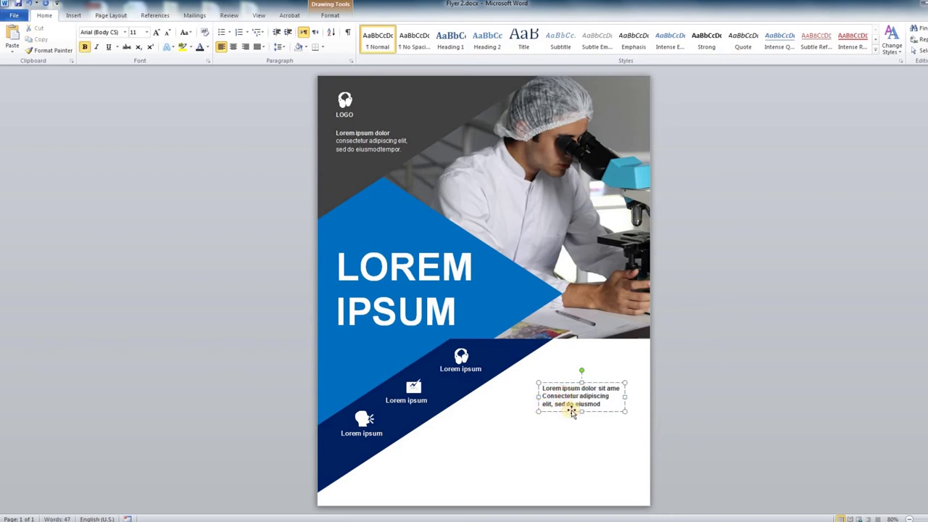
{"action": "left_click_drag", "start_coordinate": [582, 418], "coordinate": [581, 447]}
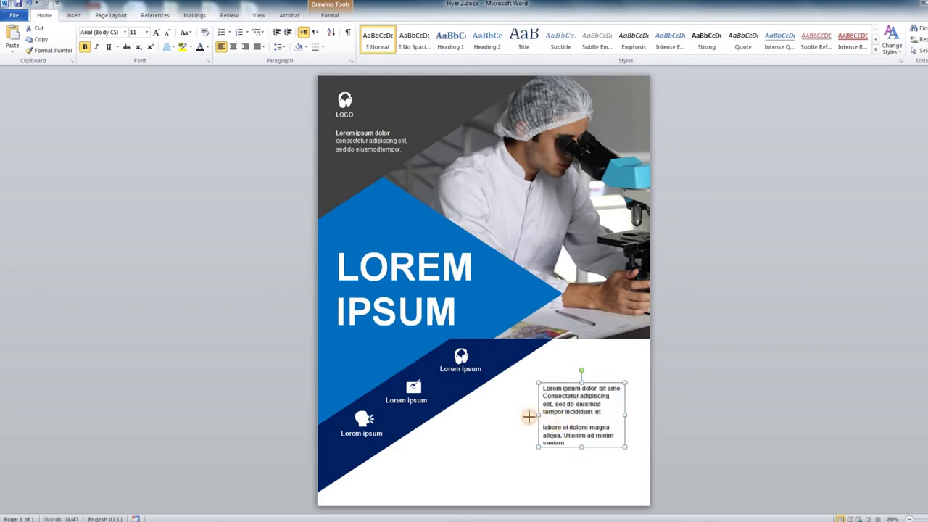
{"action": "left_click_drag", "start_coordinate": [529, 417], "coordinate": [514, 417]}
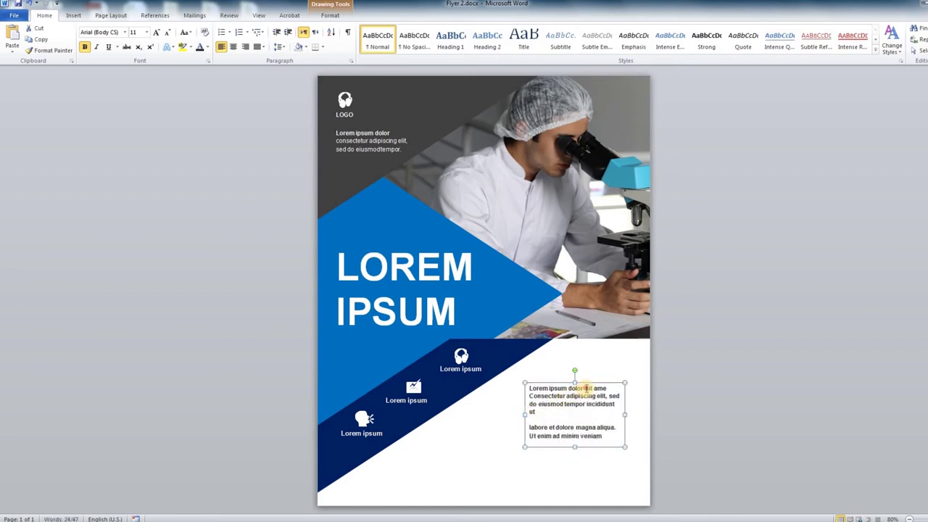
{"action": "left_click", "coordinate": [585, 388]}
{"action": "key", "text": "ctrl+a"}
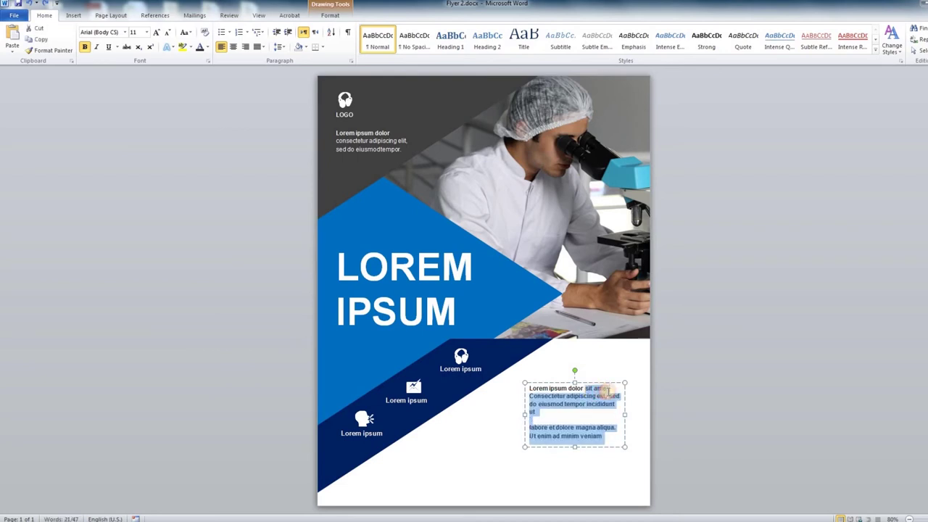
{"action": "key", "text": "ctrl+b"}
{"action": "left_click_drag", "start_coordinate": [609, 388], "coordinate": [624, 437]}
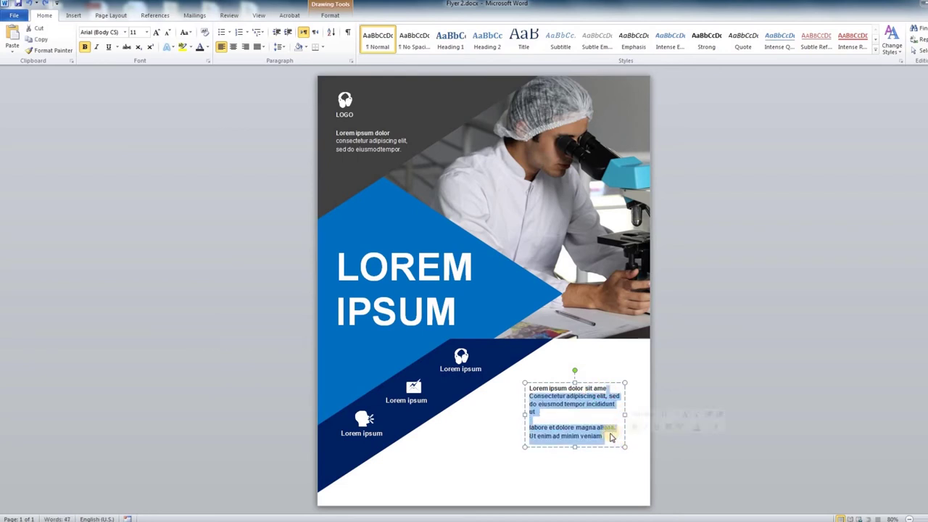
{"action": "left_click", "coordinate": [85, 47]}
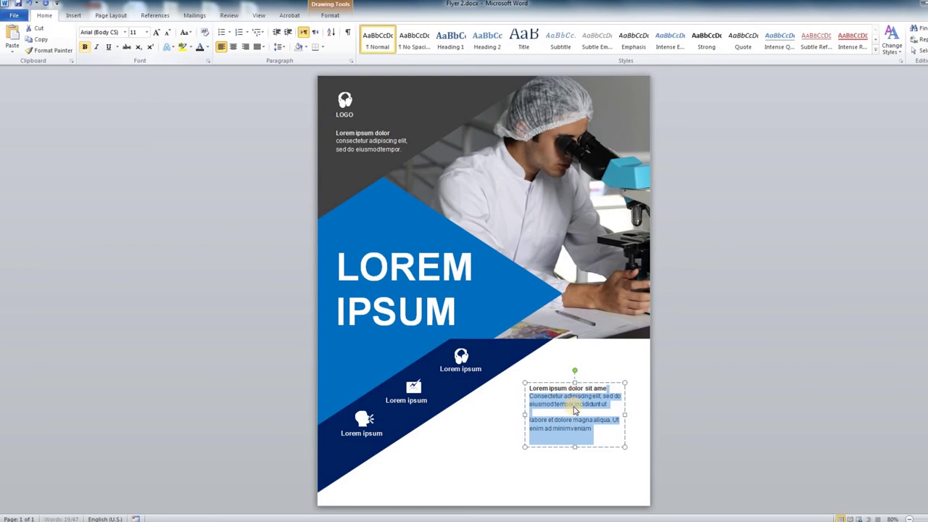
{"action": "left_click", "coordinate": [527, 410]}
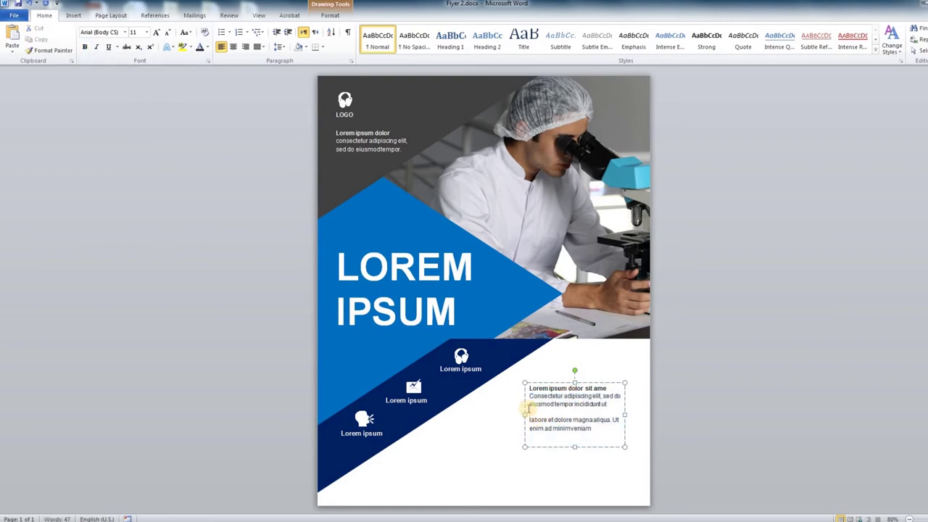
{"action": "key", "text": "BackSpace"}
Step: Fit the box snugly around the text, join the 'labore' line, and duplicate the box directly below
{"action": "left_click_drag", "start_coordinate": [622, 412], "coordinate": [637, 411]}
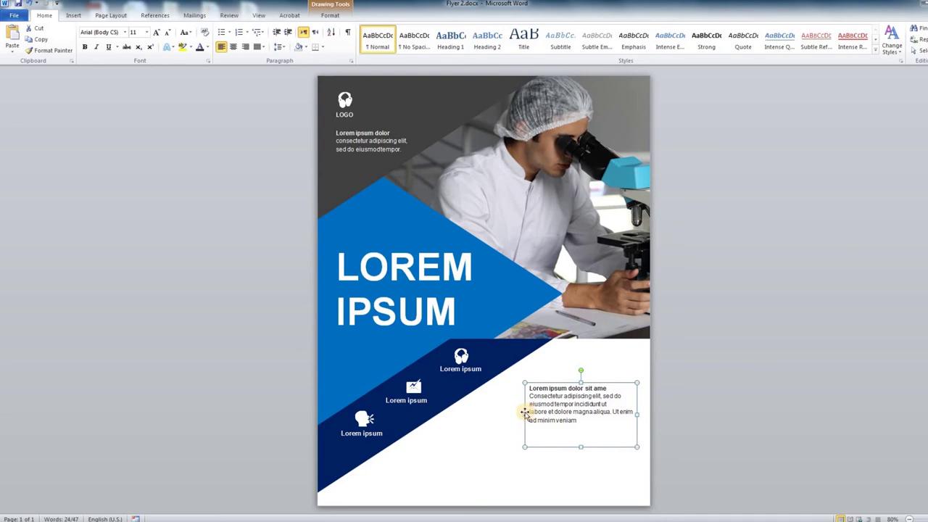
{"action": "left_click_drag", "start_coordinate": [522, 412], "coordinate": [507, 415]}
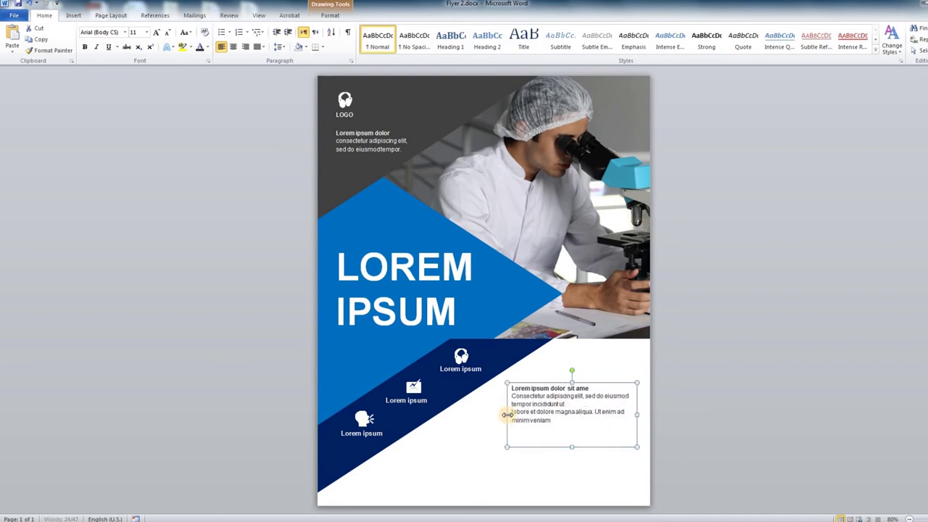
{"action": "left_click_drag", "start_coordinate": [500, 416], "coordinate": [499, 415]}
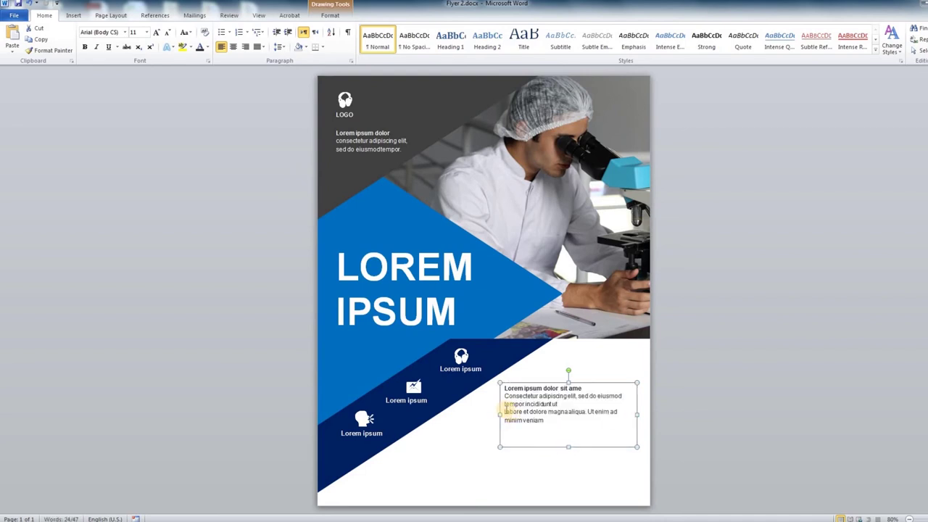
{"action": "left_click", "coordinate": [557, 404]}
{"action": "key", "text": "Delete"}
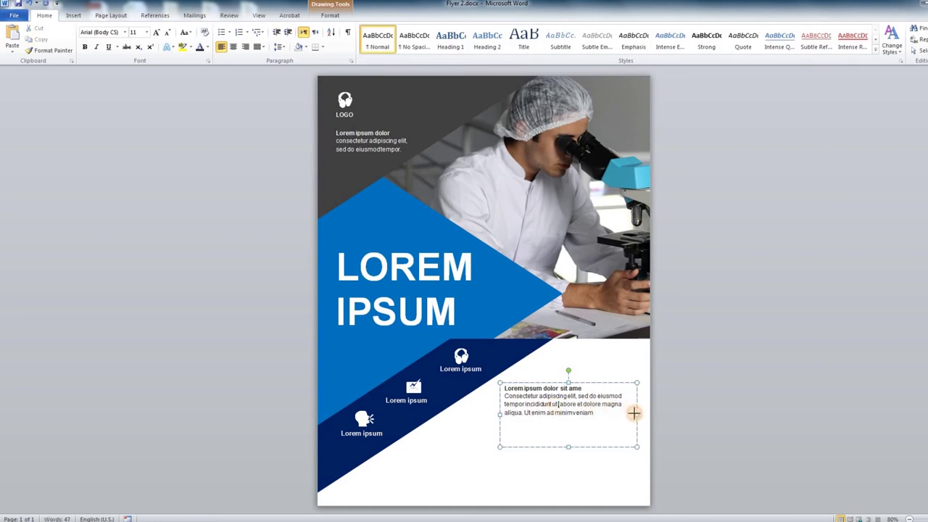
{"action": "left_click_drag", "start_coordinate": [635, 413], "coordinate": [631, 411]}
{"action": "key", "text": "Right"}
{"action": "key", "text": "Right"}
{"action": "left_click_drag", "start_coordinate": [572, 443], "coordinate": [572, 422]}
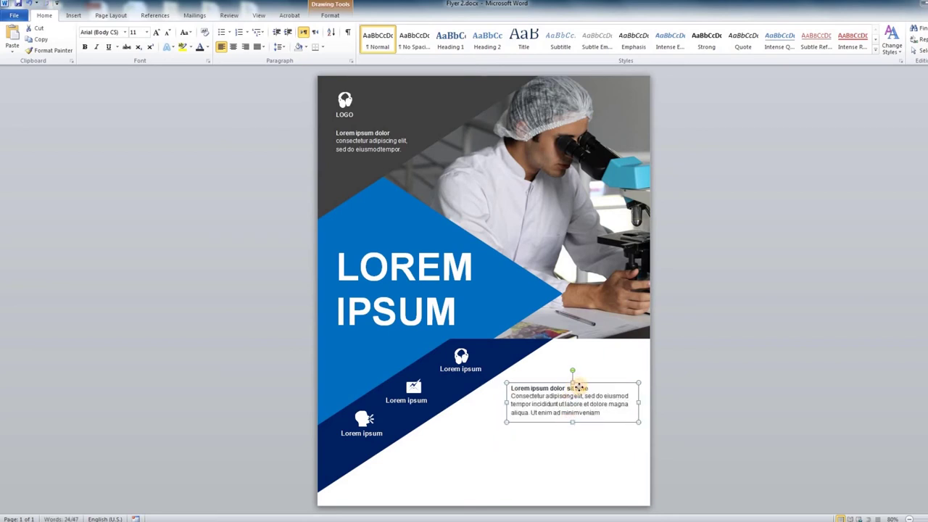
{"action": "key", "text": "Down"}
{"action": "key", "text": "Down"}
{"action": "key", "text": "Left"}
{"action": "left_click_drag", "start_coordinate": [580, 390], "coordinate": [584, 432]}
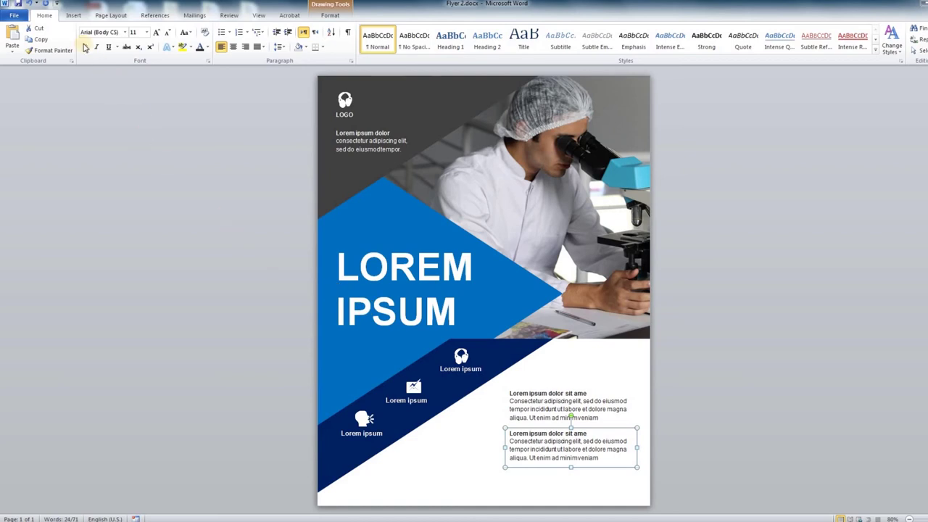
Step: Draw a 1.87" dark vertical divider line left of the body text, then copy the second block toward the page bottom
{"action": "left_click", "coordinate": [72, 16]}
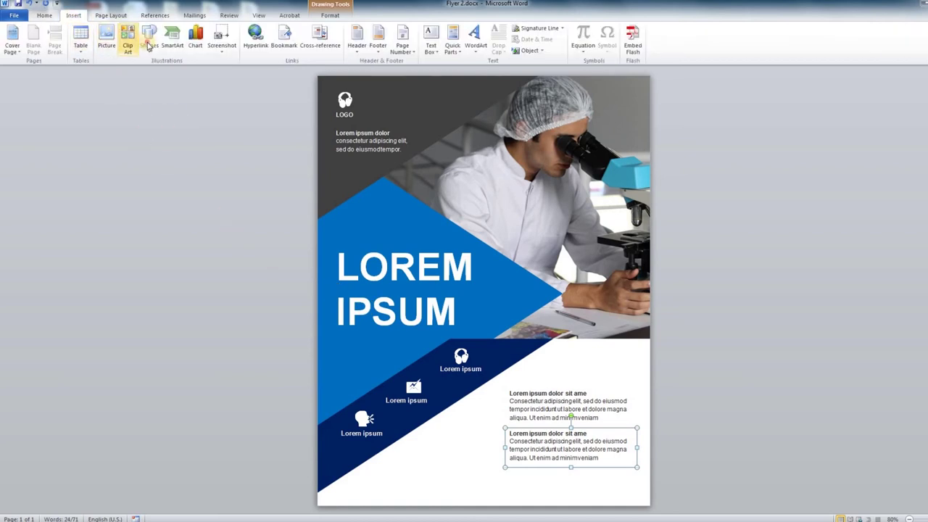
{"action": "left_click", "coordinate": [150, 48]}
{"action": "left_click", "coordinate": [163, 72]}
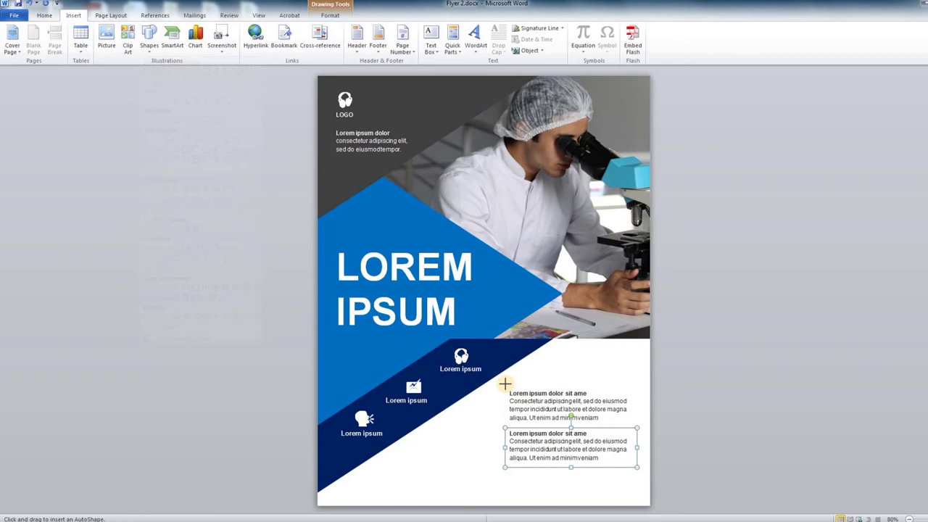
{"action": "left_click_drag", "start_coordinate": [501, 393], "coordinate": [500, 466]}
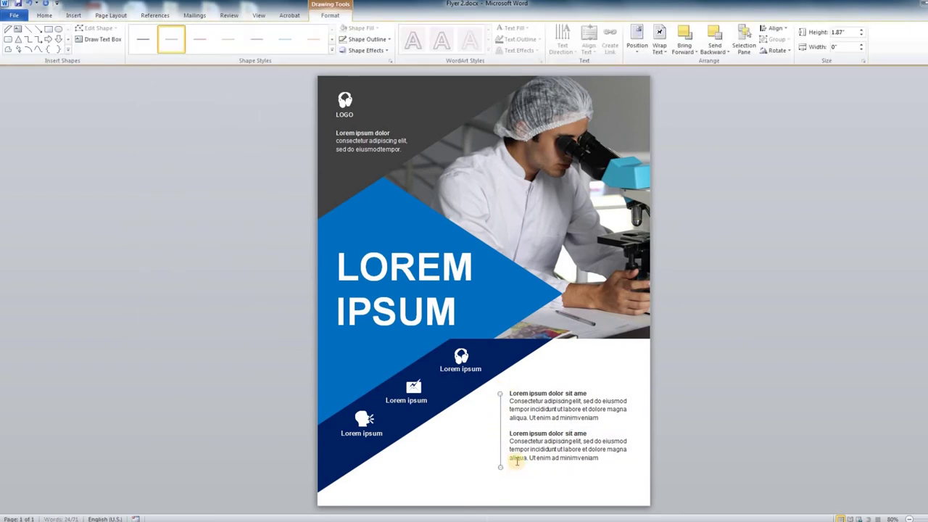
{"action": "left_click", "coordinate": [142, 39]}
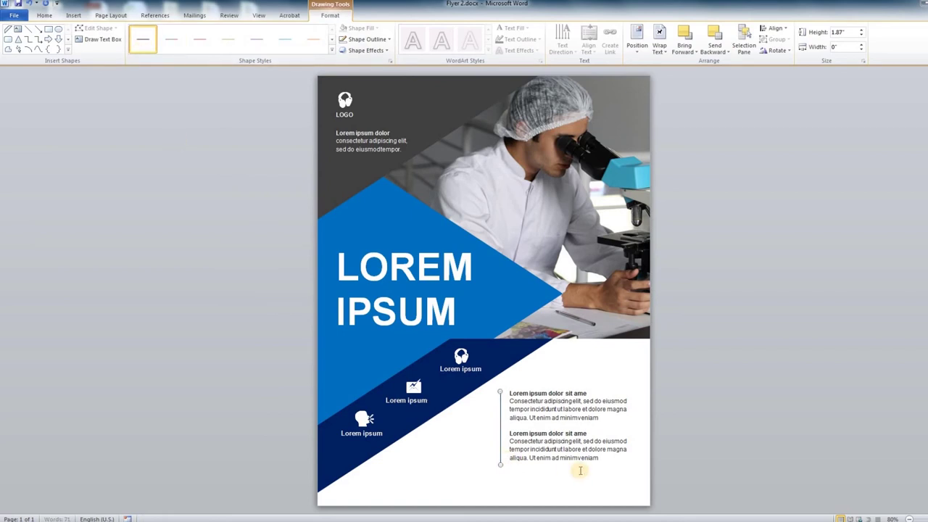
{"action": "left_click", "coordinate": [598, 490]}
{"action": "left_click", "coordinate": [578, 431]}
{"action": "left_click_drag", "start_coordinate": [578, 431], "coordinate": [481, 464]}
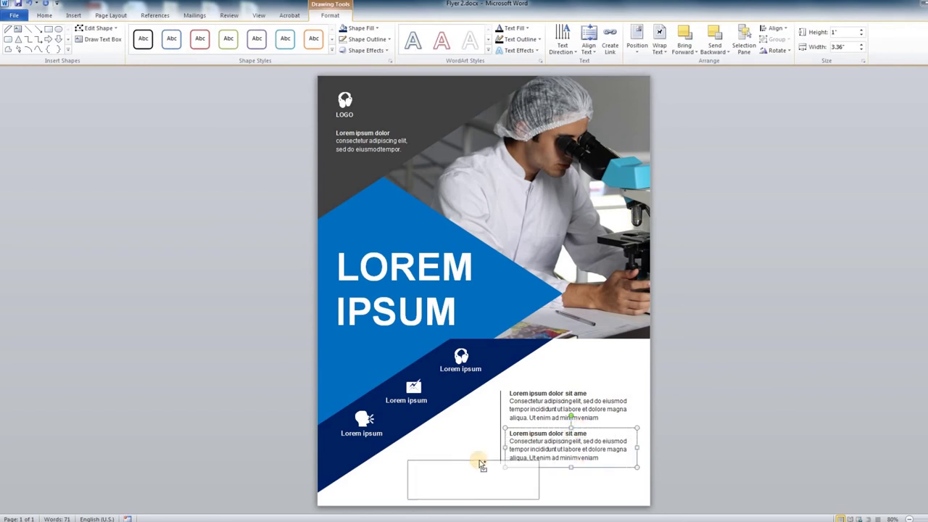
{"action": "key", "text": "alt+Tab"}
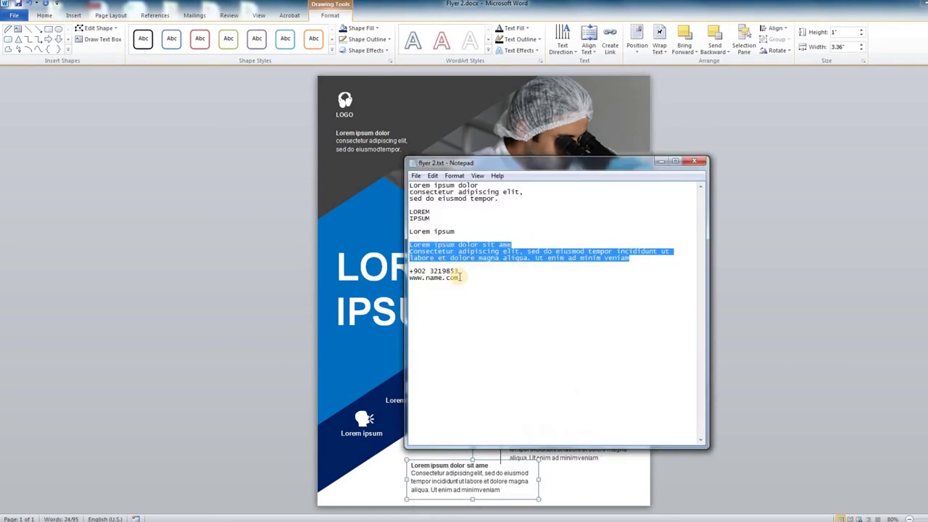
{"action": "left_click_drag", "start_coordinate": [458, 270], "coordinate": [406, 271]}
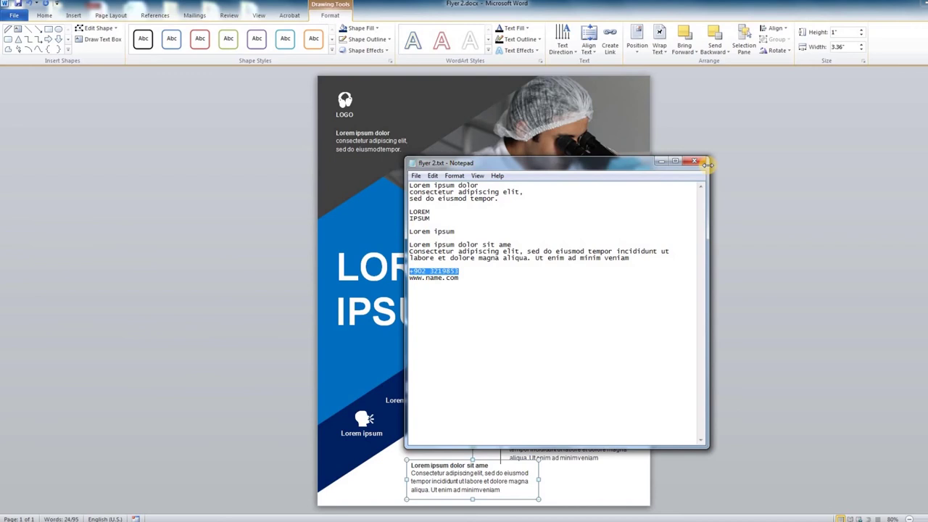
{"action": "left_click", "coordinate": [482, 470]}
{"action": "key", "text": "ctrl+a"}
{"action": "key", "text": "ctrl+v"}
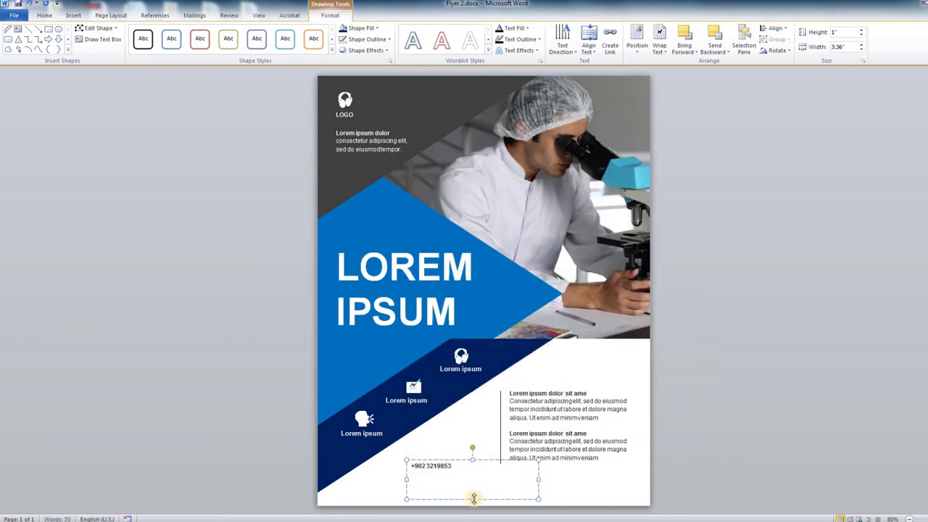
Step: Shrink the phone-number box to 0.4" tall and set its font size to 12
{"action": "mouse_move", "coordinate": [472, 493]}
{"action": "left_mouse_down"}
{"action": "mouse_move", "coordinate": [473, 476]}
{"action": "mouse_move", "coordinate": [114, 151]}
{"action": "left_mouse_up"}
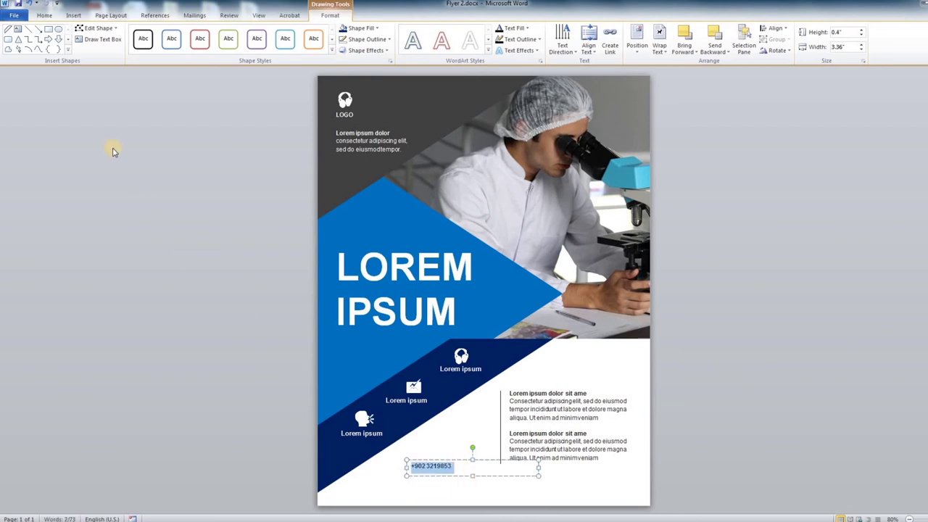
{"action": "left_click", "coordinate": [45, 15]}
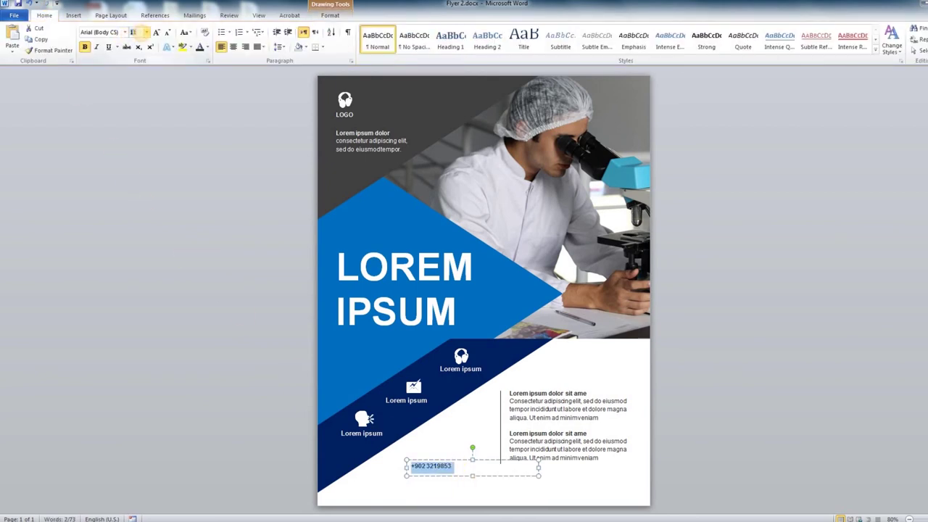
{"action": "type", "text": "2"}
{"action": "key", "text": "Return"}
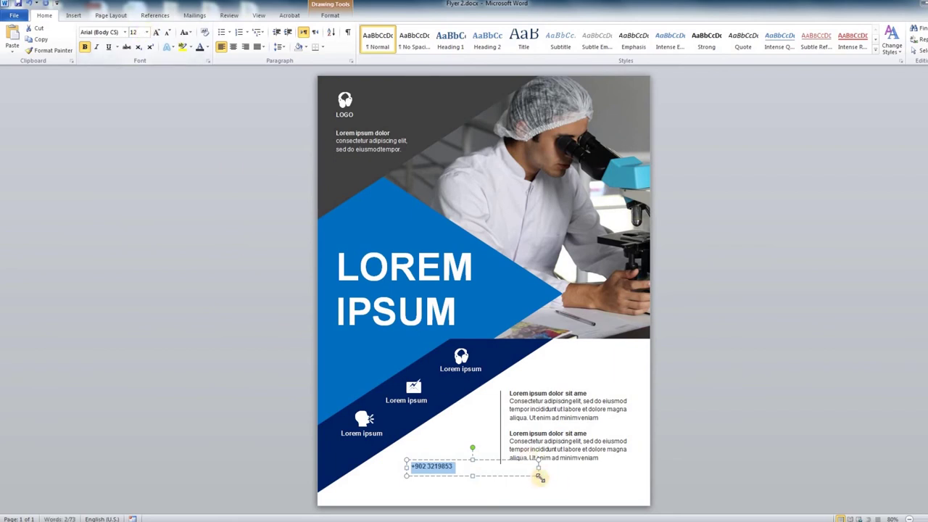
Step: Nudge the phone-number box into place at the bottom-left of the flyer and drag out a copy
{"action": "left_click", "coordinate": [466, 472]}
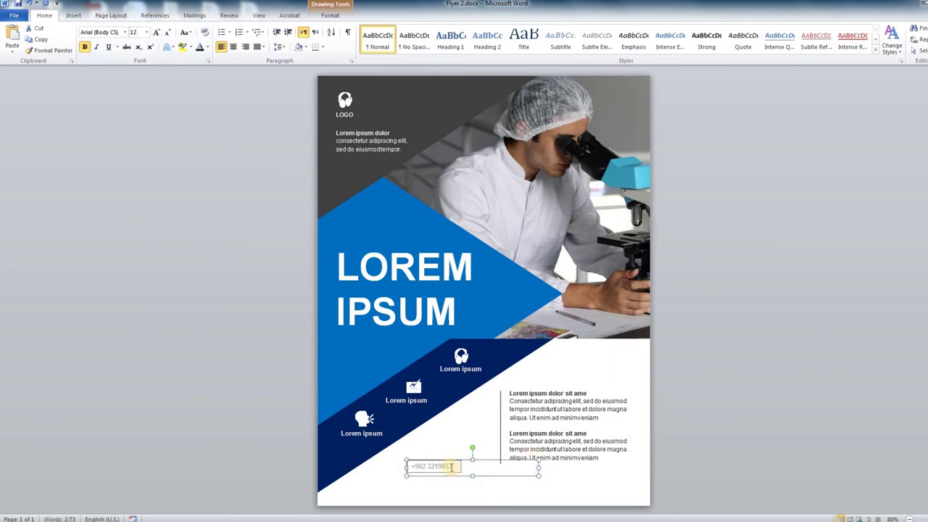
{"action": "key", "text": "Down"}
{"action": "key", "text": "Down"}
{"action": "key", "text": "Down"}
{"action": "key", "text": "Down"}
{"action": "key", "text": "Down"}
{"action": "key", "text": "Down"}
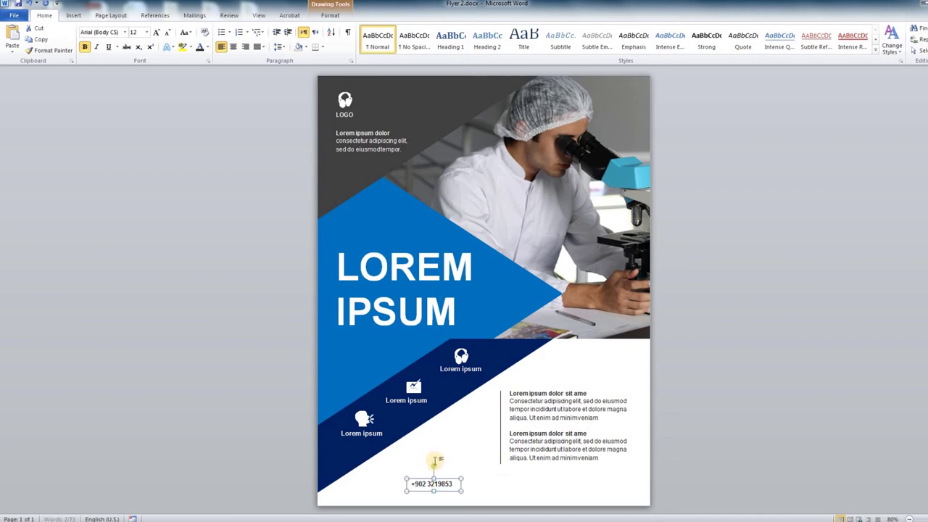
{"action": "key", "text": "Left"}
{"action": "key", "text": "Left"}
{"action": "key", "text": "Left"}
{"action": "key", "text": "Left"}
{"action": "key", "text": "Left"}
{"action": "key", "text": "Left"}
{"action": "key", "text": "Left"}
{"action": "key", "text": "Left"}
{"action": "key", "text": "Left"}
{"action": "key", "text": "Left"}
{"action": "key", "text": "Left"}
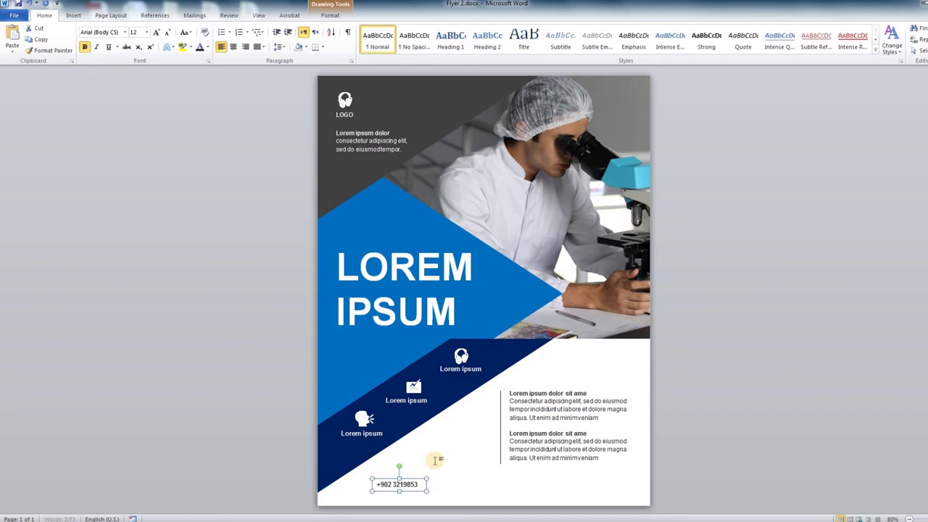
{"action": "key", "text": "Down"}
{"action": "key", "text": "Up"}
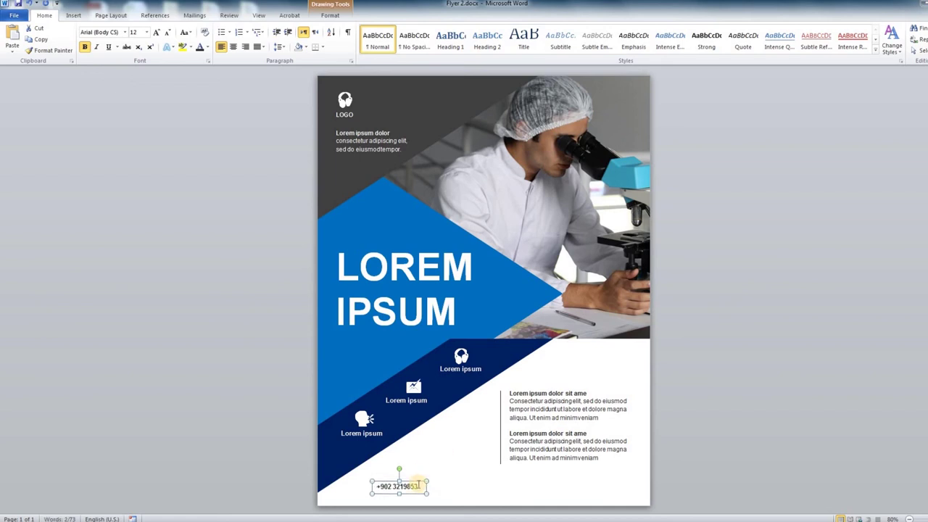
{"action": "left_click_drag", "start_coordinate": [375, 483], "coordinate": [335, 483], "text": "ctrl"}
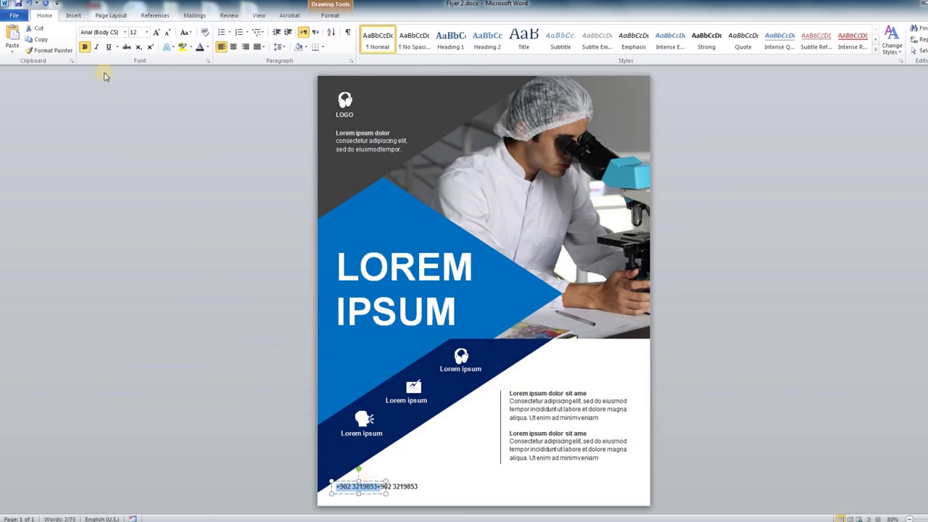
Step: Replace the copied box's text with a phone symbol from Insert > Symbol
{"action": "left_click", "coordinate": [76, 16]}
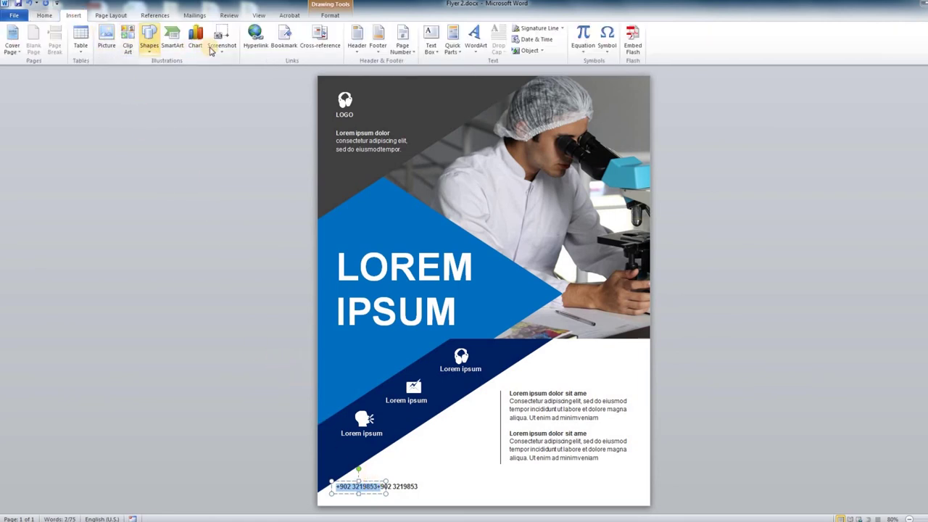
{"action": "left_click", "coordinate": [606, 43]}
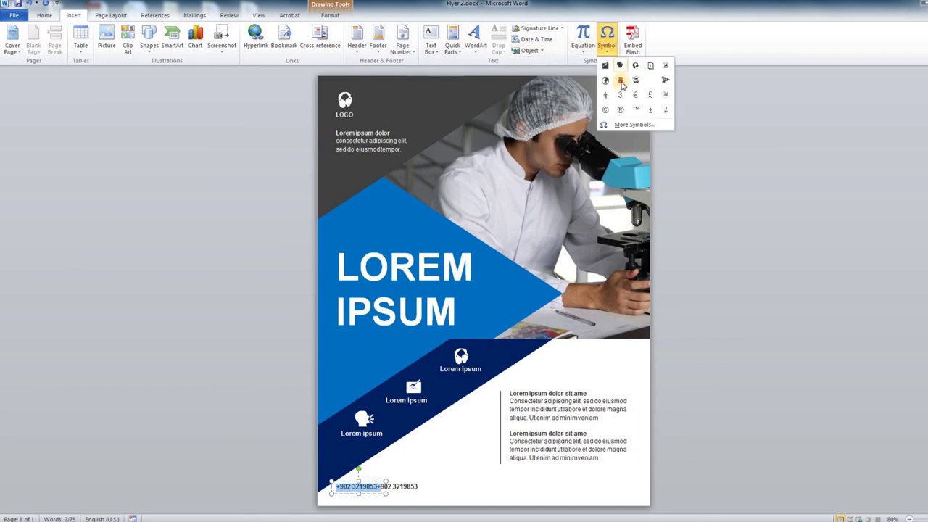
{"action": "left_click", "coordinate": [620, 110]}
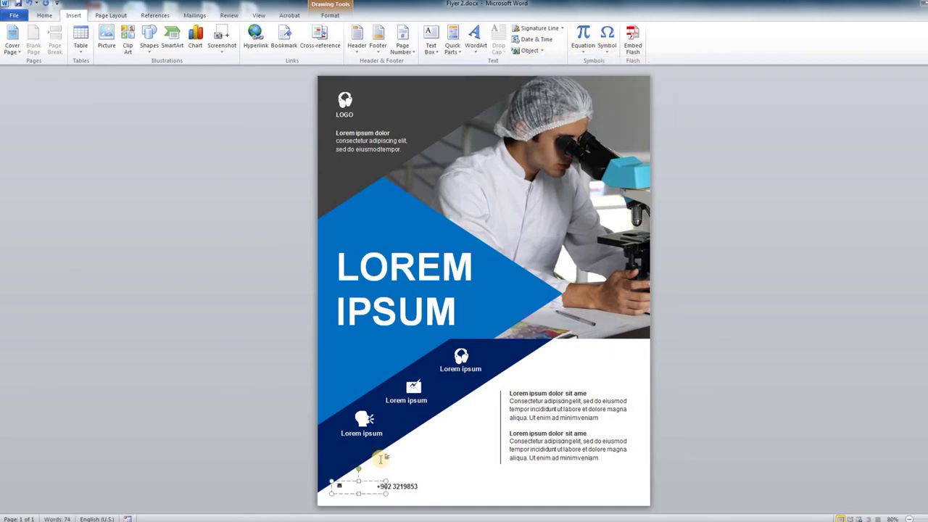
{"action": "double_click", "coordinate": [342, 487]}
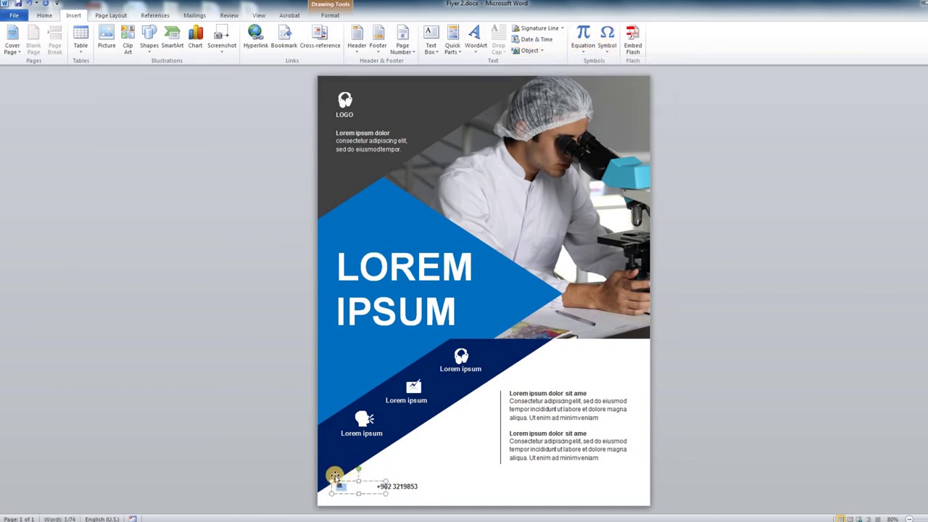
{"action": "left_click", "coordinate": [45, 16]}
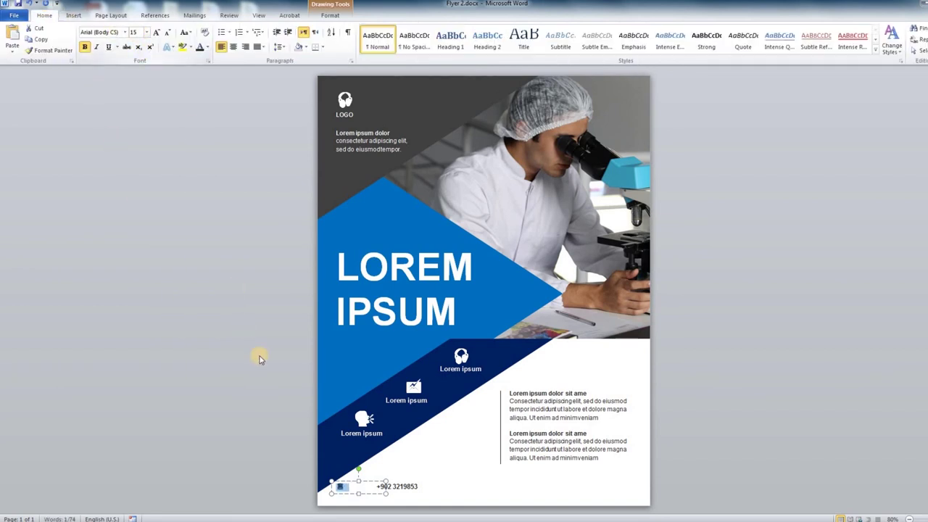
Step: Place the phone icon right before the number, then copy the icon-and-number pair further right along the footer
{"action": "left_click", "coordinate": [362, 493]}
{"action": "left_click", "coordinate": [349, 493]}
{"action": "key", "text": "ctrl+Right"}
{"action": "key", "text": "ctrl+Right"}
{"action": "key", "text": "ctrl+Right"}
{"action": "key", "text": "ctrl+Right"}
{"action": "key", "text": "ctrl+Right"}
{"action": "key", "text": "ctrl+Right"}
{"action": "key", "text": "ctrl+Right"}
{"action": "key", "text": "ctrl+Right"}
{"action": "key", "text": "ctrl+Right"}
{"action": "key", "text": "ctrl+Right"}
{"action": "key", "text": "ctrl+Right"}
{"action": "key", "text": "ctrl+Right"}
{"action": "key", "text": "ctrl+Right"}
{"action": "key", "text": "ctrl+Right"}
{"action": "key", "text": "ctrl+Right"}
{"action": "key", "text": "ctrl+Right"}
{"action": "key", "text": "ctrl+Right"}
{"action": "key", "text": "ctrl+Right"}
{"action": "key", "text": "ctrl+Right"}
{"action": "key", "text": "ctrl+Right"}
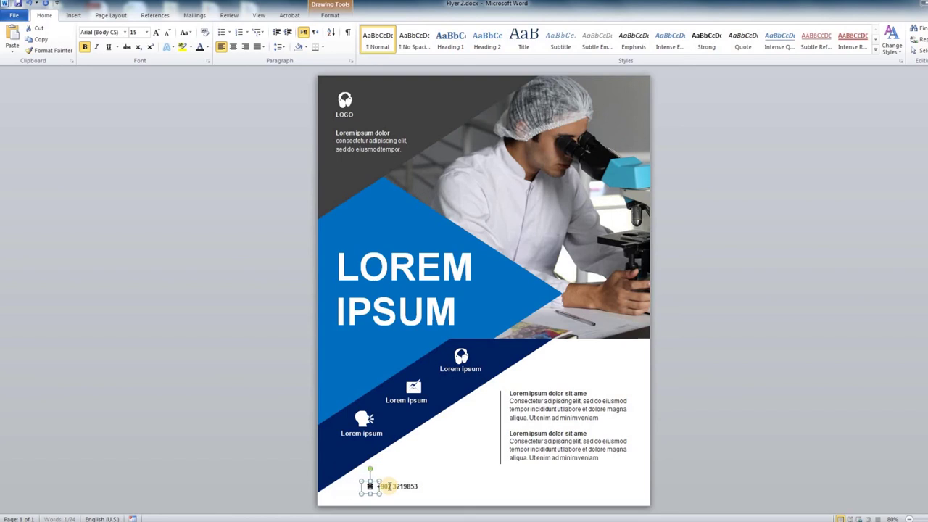
{"action": "left_click", "coordinate": [402, 486], "text": "shift"}
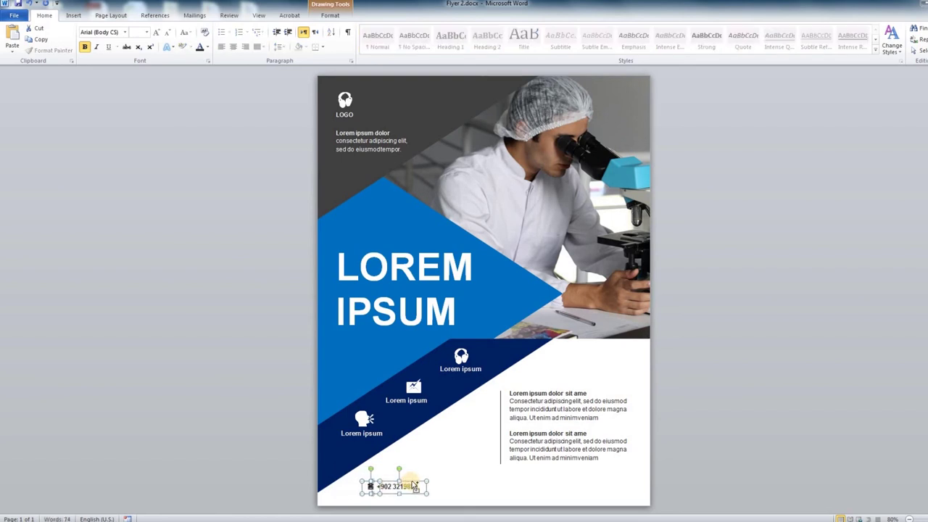
{"action": "left_click_drag", "start_coordinate": [467, 485], "coordinate": [478, 487]}
{"action": "left_click", "coordinate": [486, 488]}
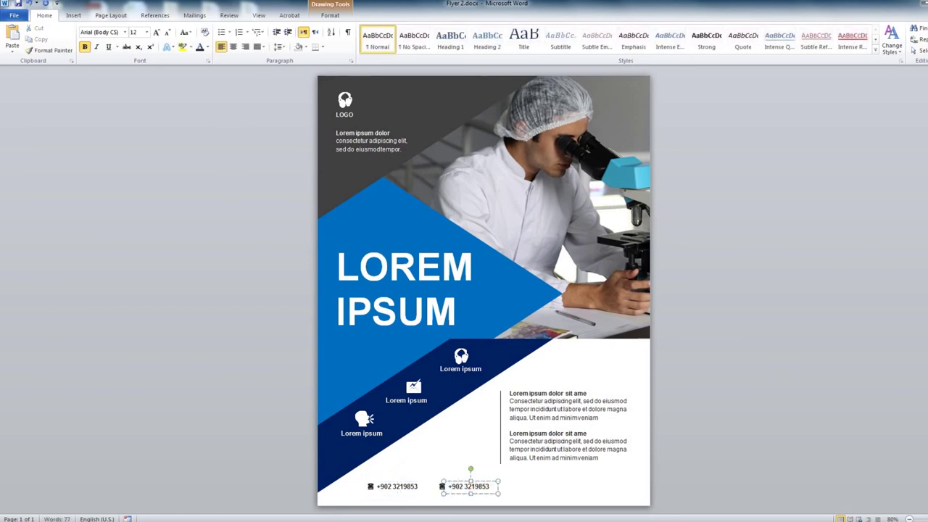
{"action": "key", "text": "alt+Tab"}
{"action": "left_click_drag", "start_coordinate": [458, 279], "coordinate": [410, 278]}
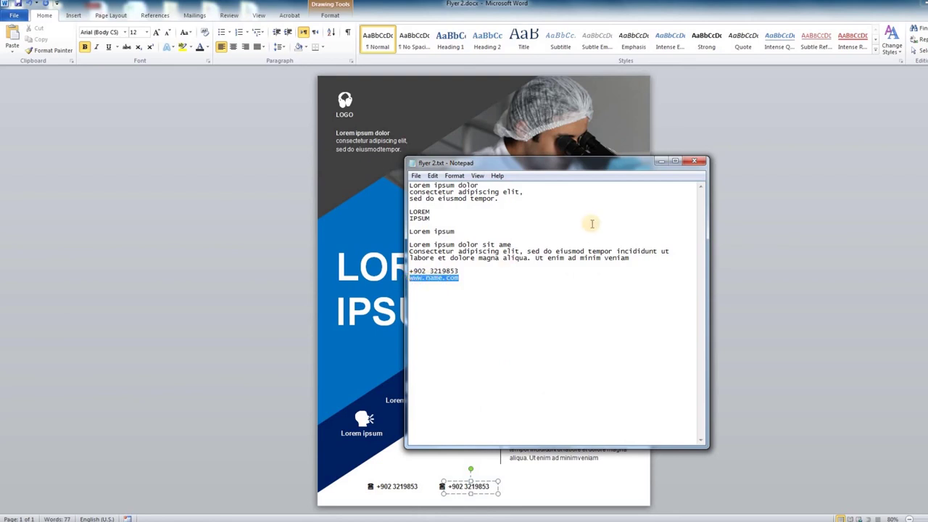
{"action": "left_click", "coordinate": [484, 496]}
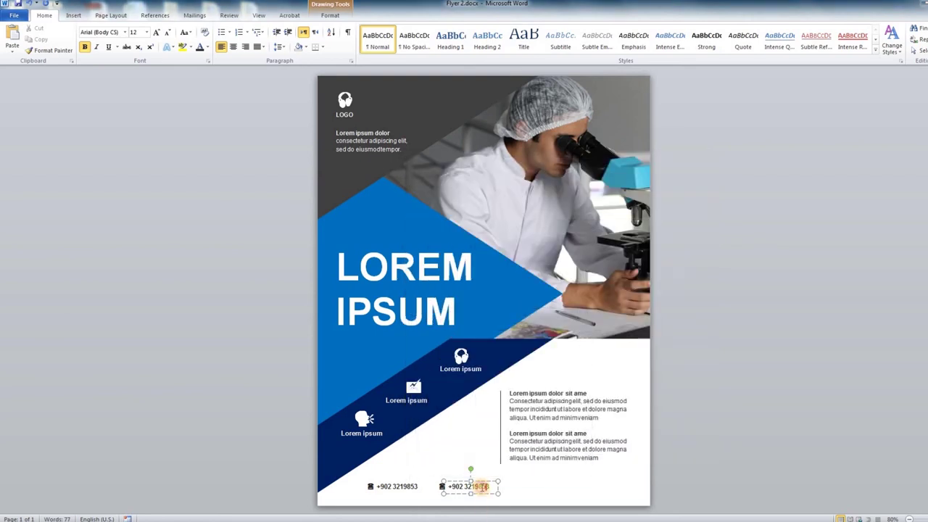
{"action": "triple_click", "coordinate": [482, 491]}
{"action": "key", "text": "ctrl+v"}
{"action": "left_click_drag", "start_coordinate": [500, 493], "coordinate": [513, 494]}
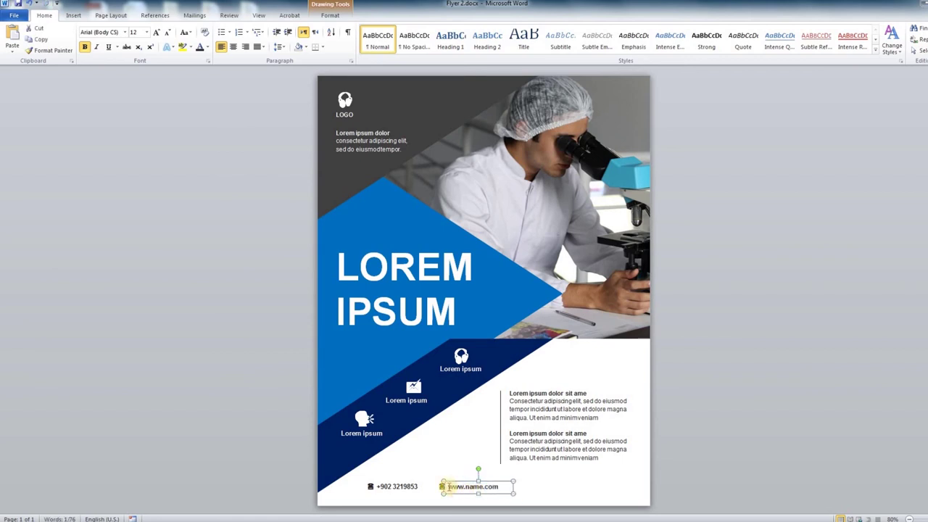
Step: Swap the phone icon beside the website for a globe symbol
{"action": "left_click", "coordinate": [439, 486]}
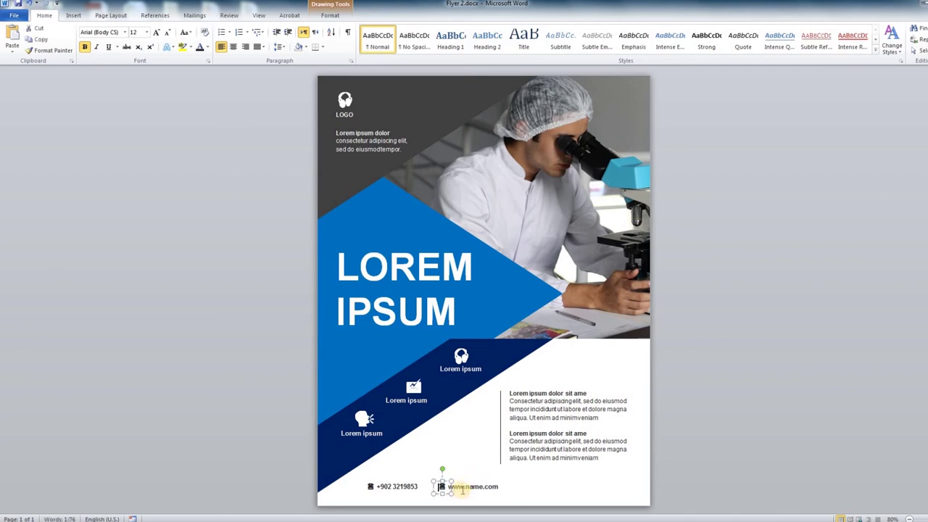
{"action": "left_click", "coordinate": [73, 15]}
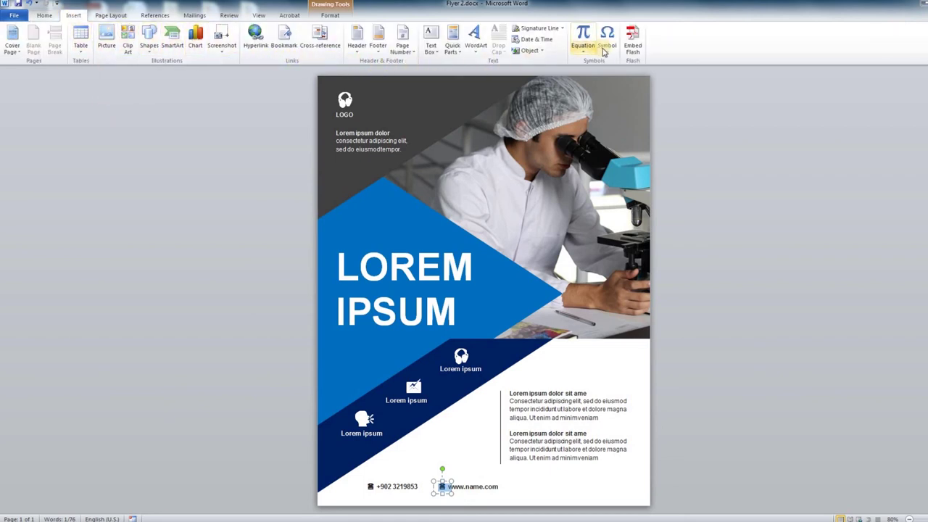
{"action": "left_click", "coordinate": [607, 45]}
{"action": "left_click", "coordinate": [622, 81]}
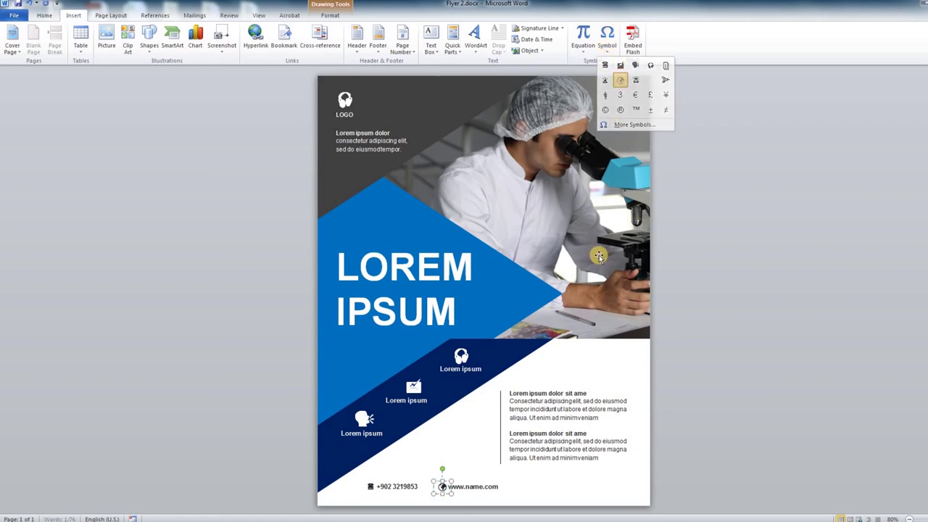
{"action": "left_click", "coordinate": [564, 491]}
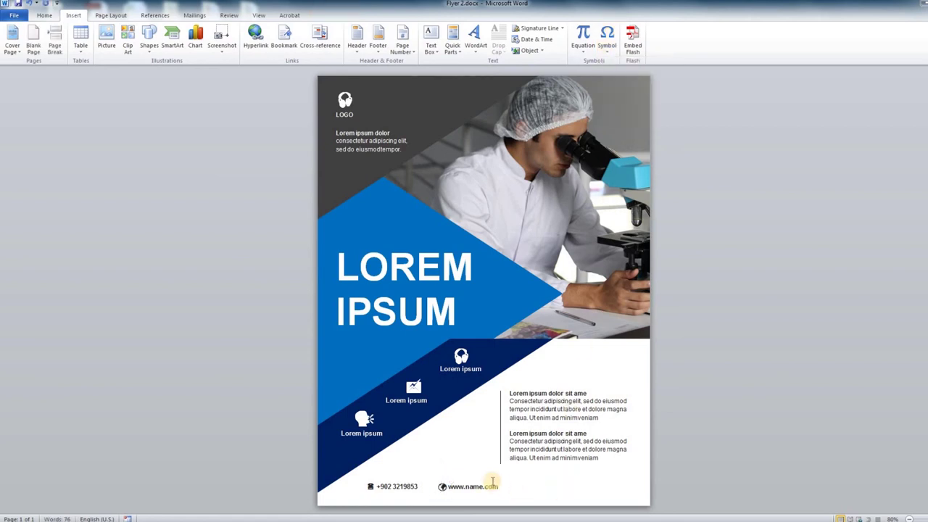
{"action": "left_click", "coordinate": [366, 419]}
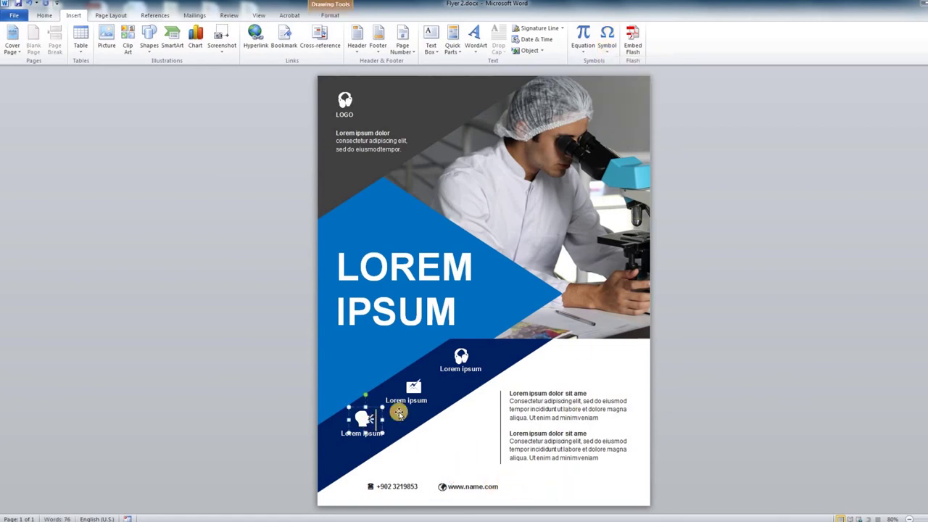
{"action": "left_click", "coordinate": [413, 387], "text": "shift"}
{"action": "left_click", "coordinate": [462, 357], "text": "shift"}
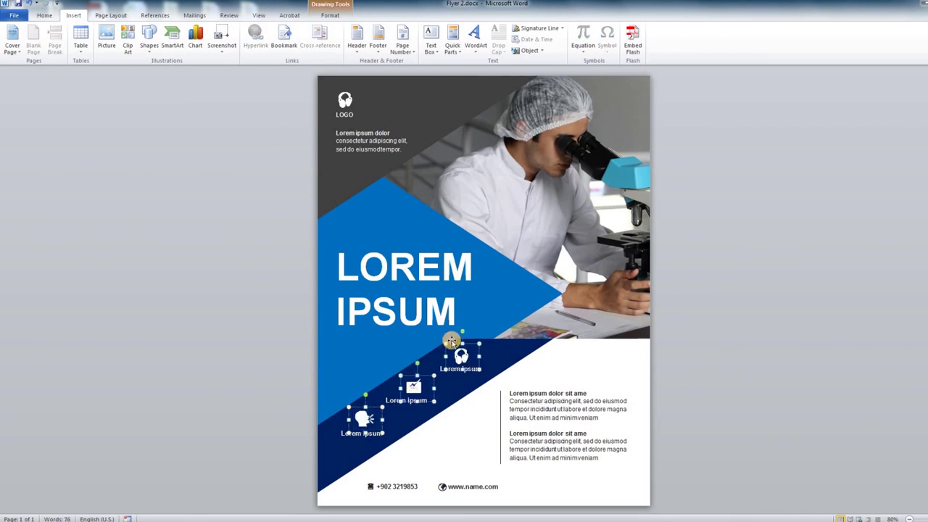
{"action": "left_click", "coordinate": [45, 15]}
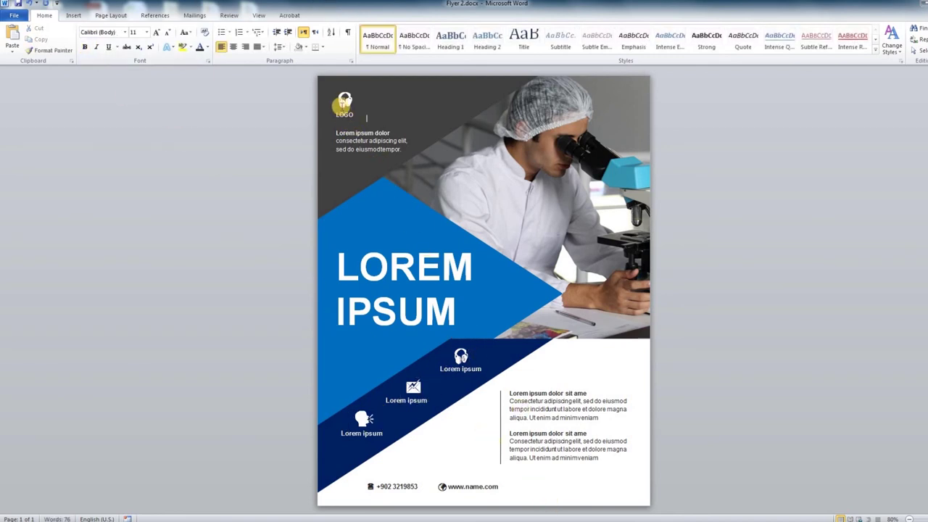
{"action": "left_click", "coordinate": [341, 101]}
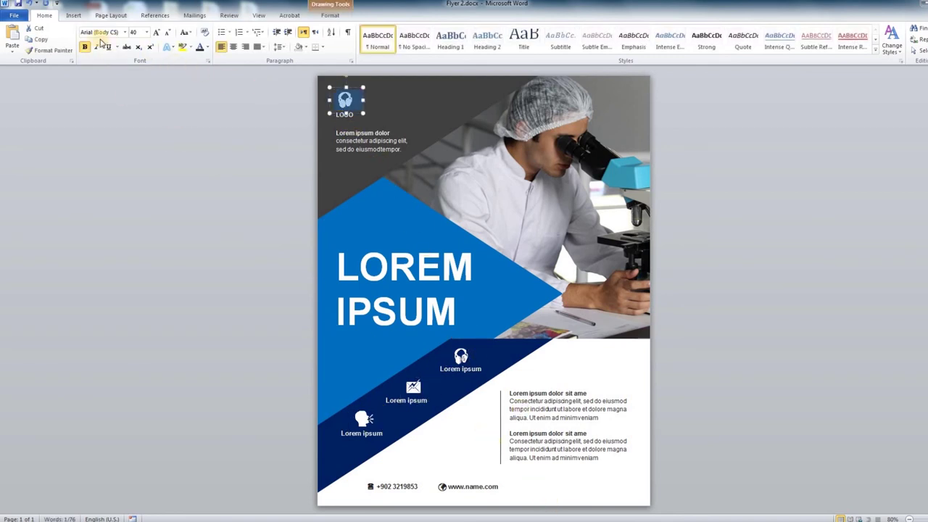
{"action": "left_click", "coordinate": [565, 479]}
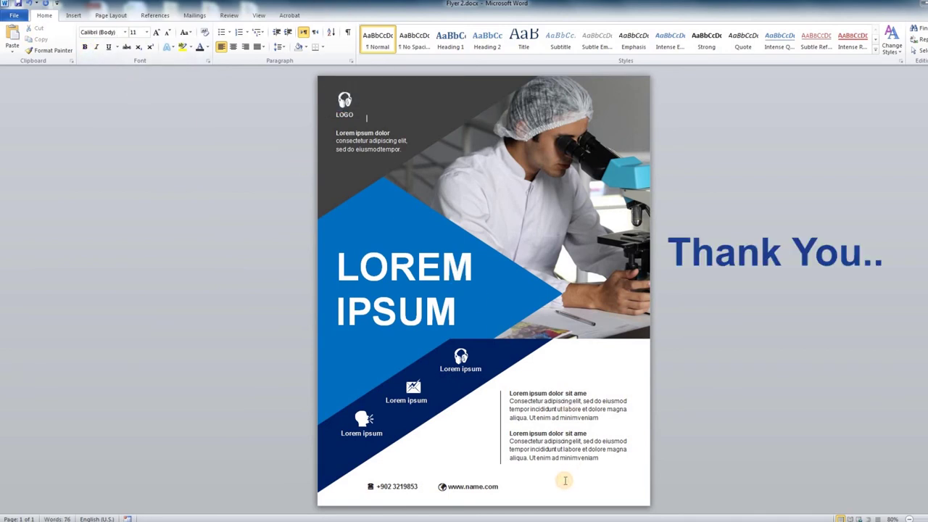